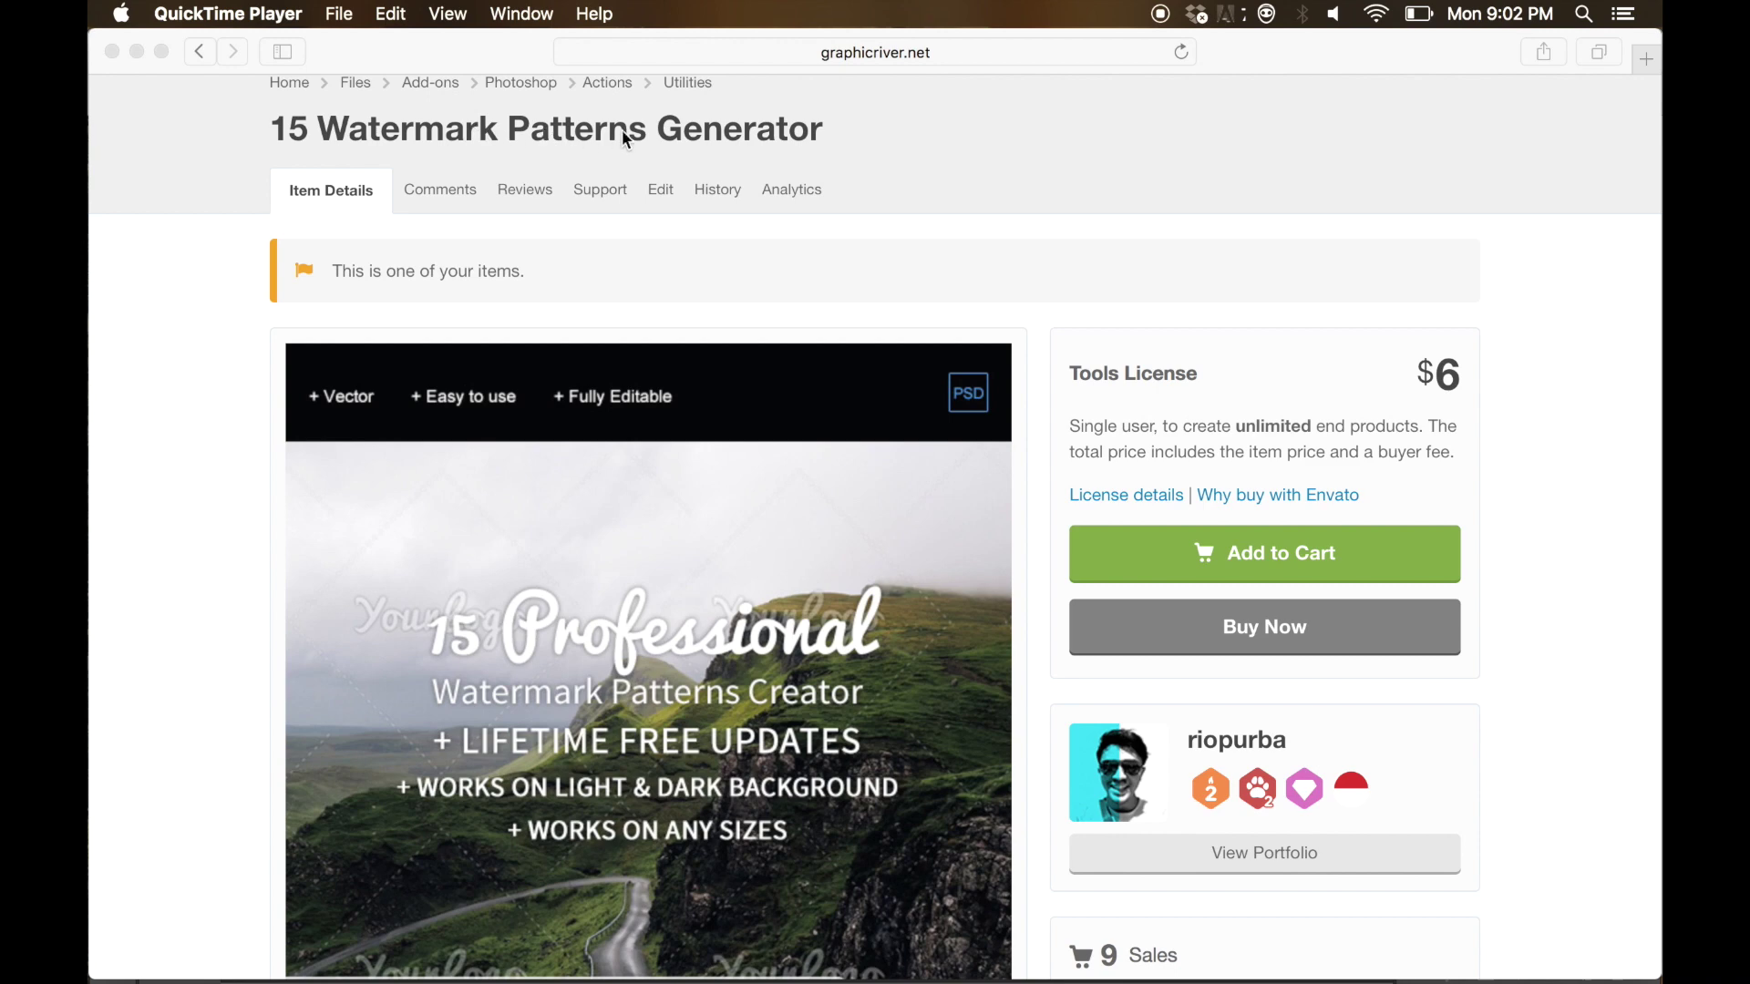
# - Open watermark.psd from the Main Files folder in Photoshop
pyautogui.scroll(-7, 967, 338)
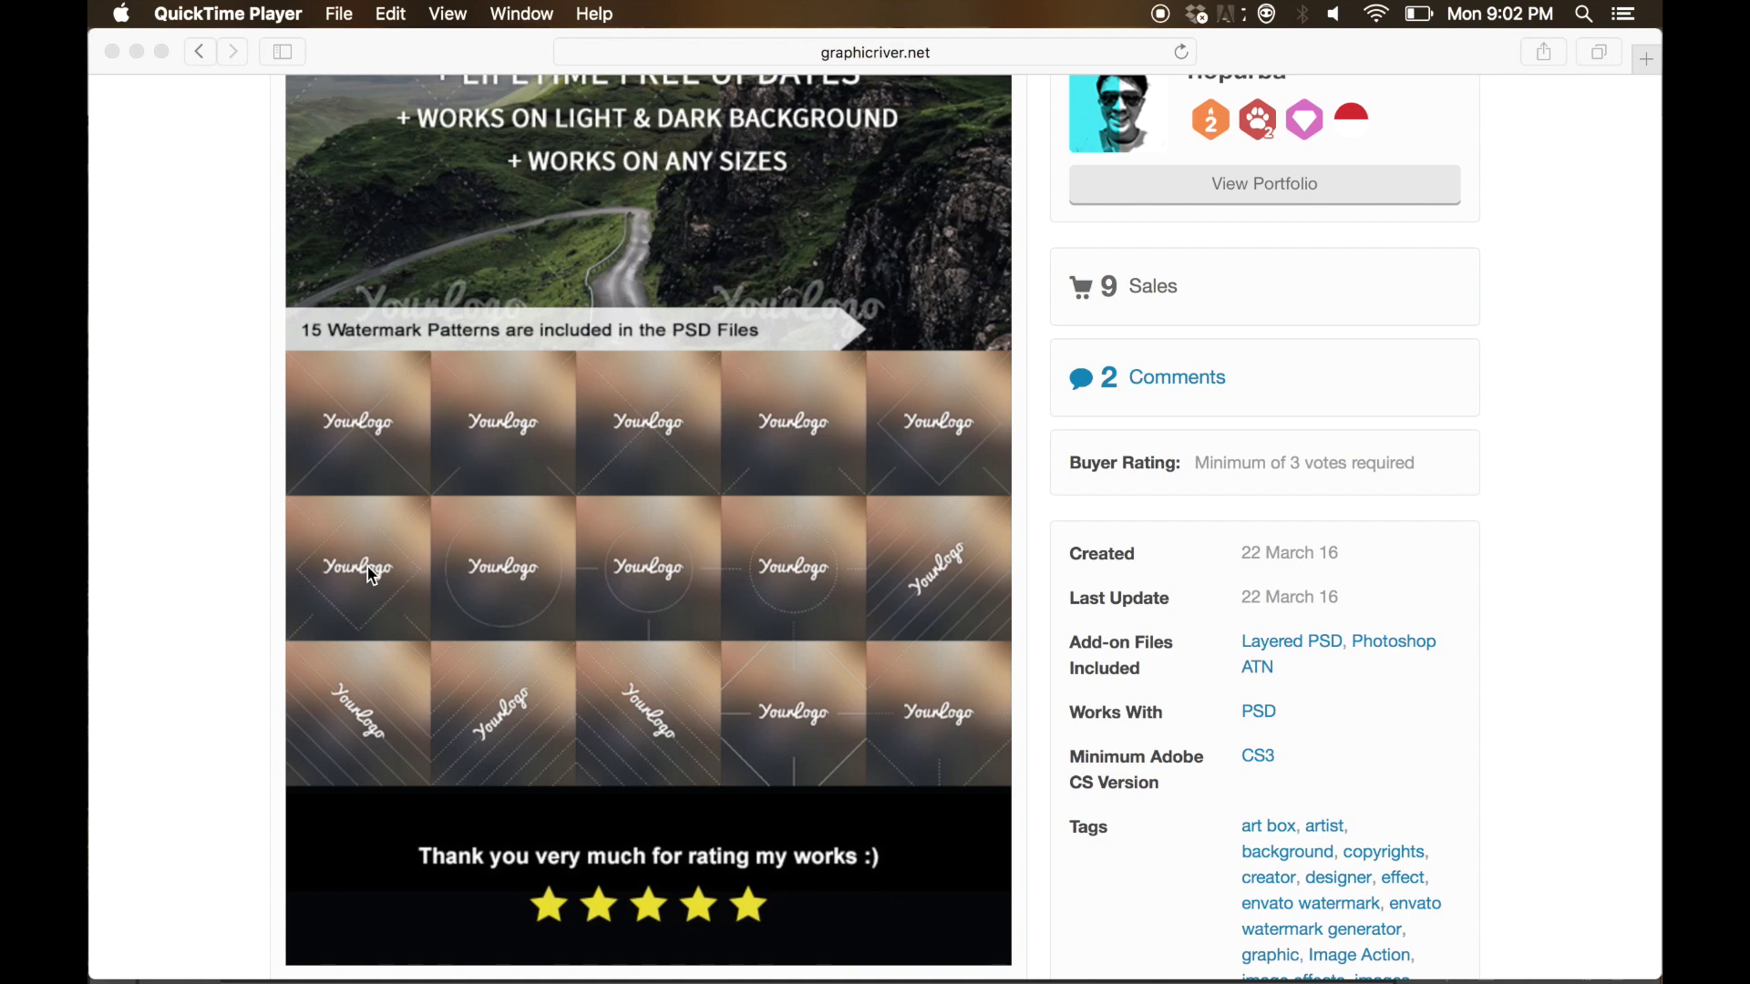
pyautogui.scroll(5, 699, 545)
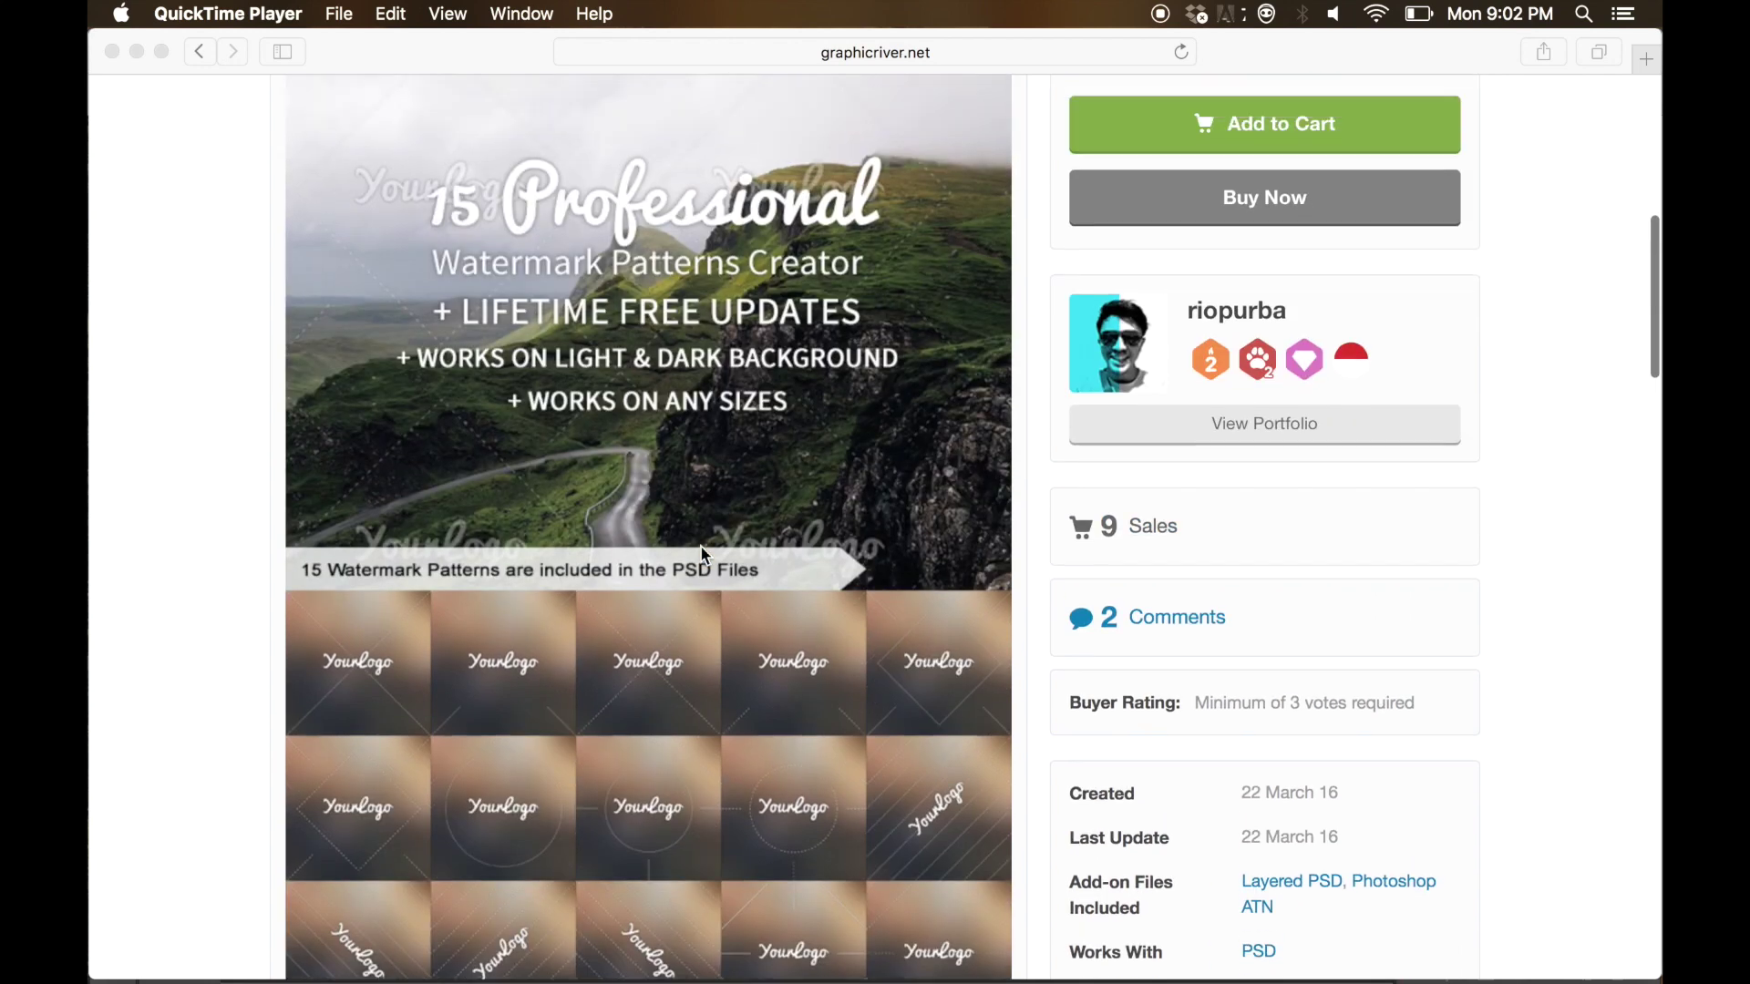
pyautogui.click(817, 953)
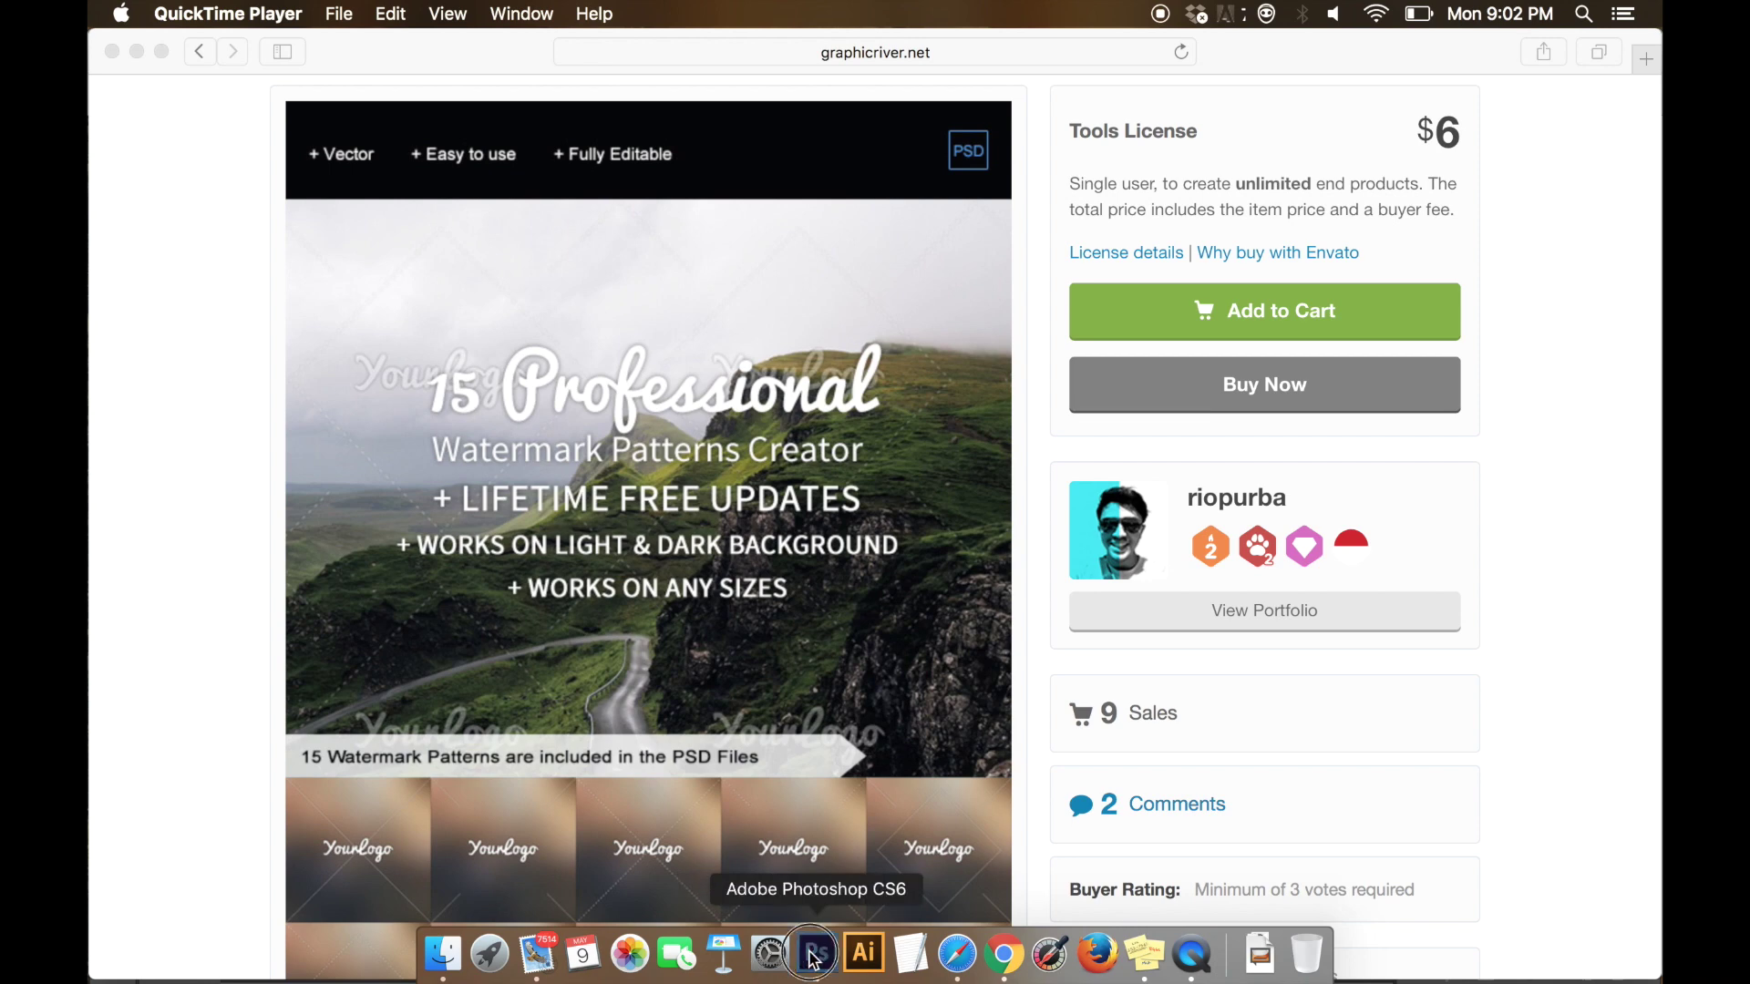
pyautogui.press('super+o')
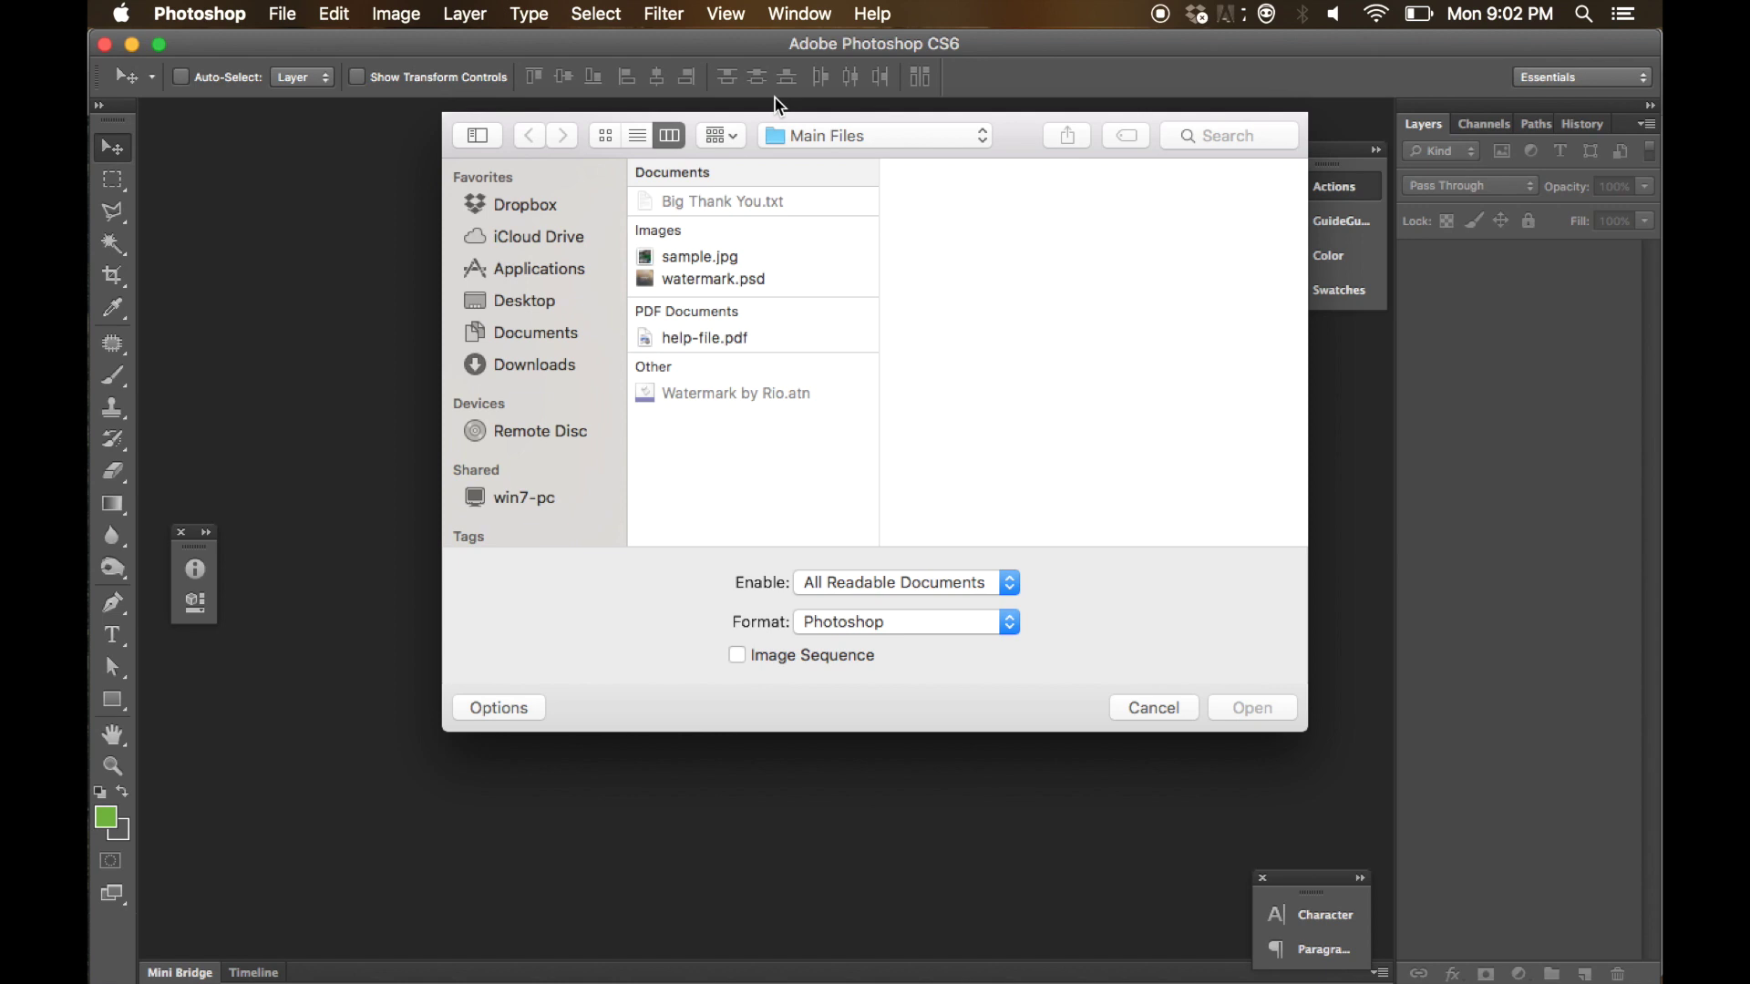
pyautogui.click(751, 280)
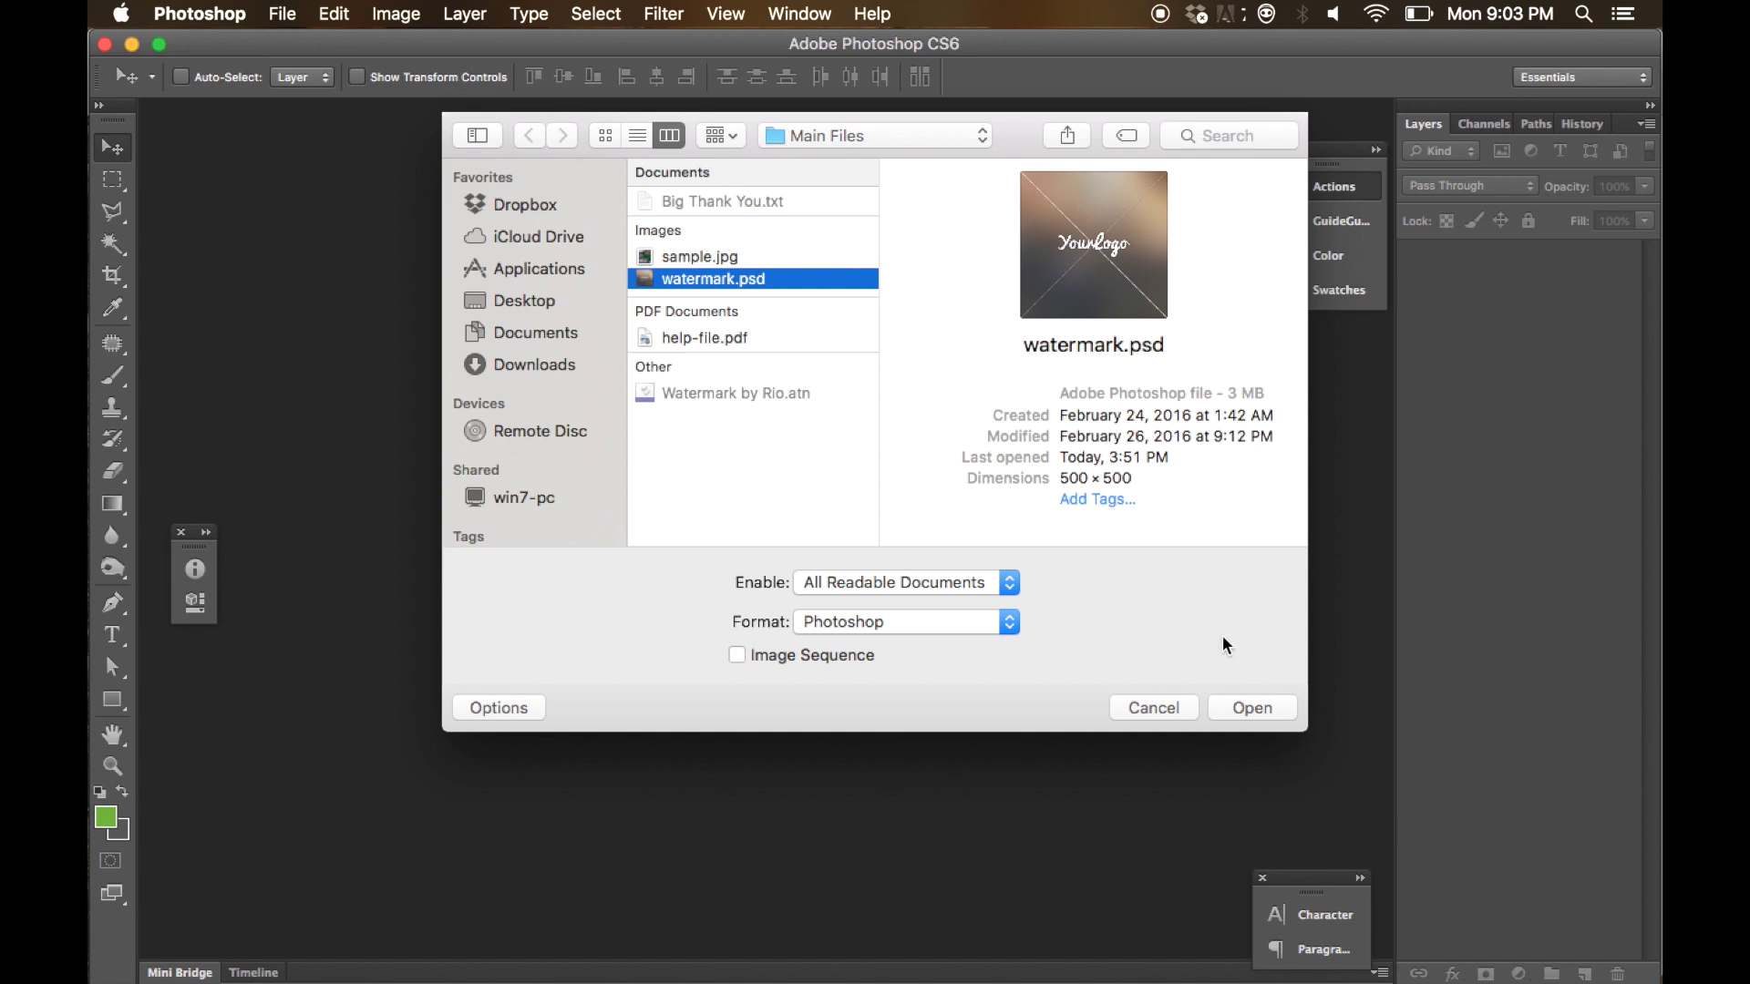
pyautogui.click(1245, 705)
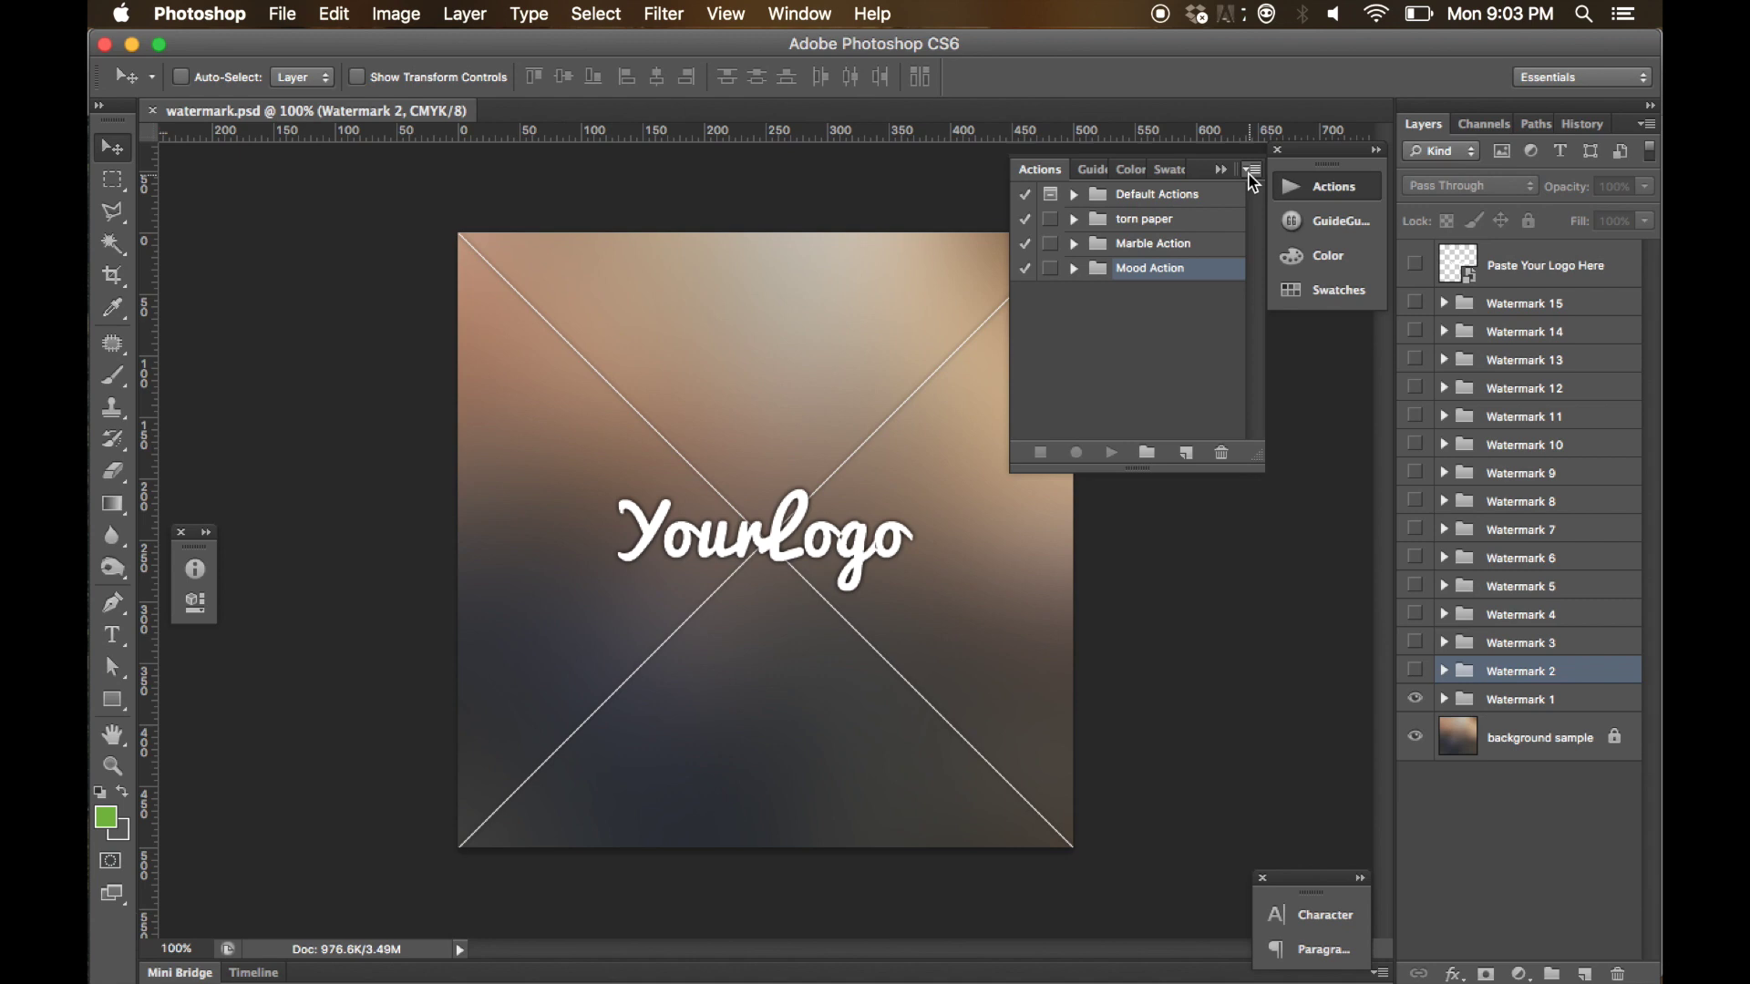
pyautogui.click(1305, 192)
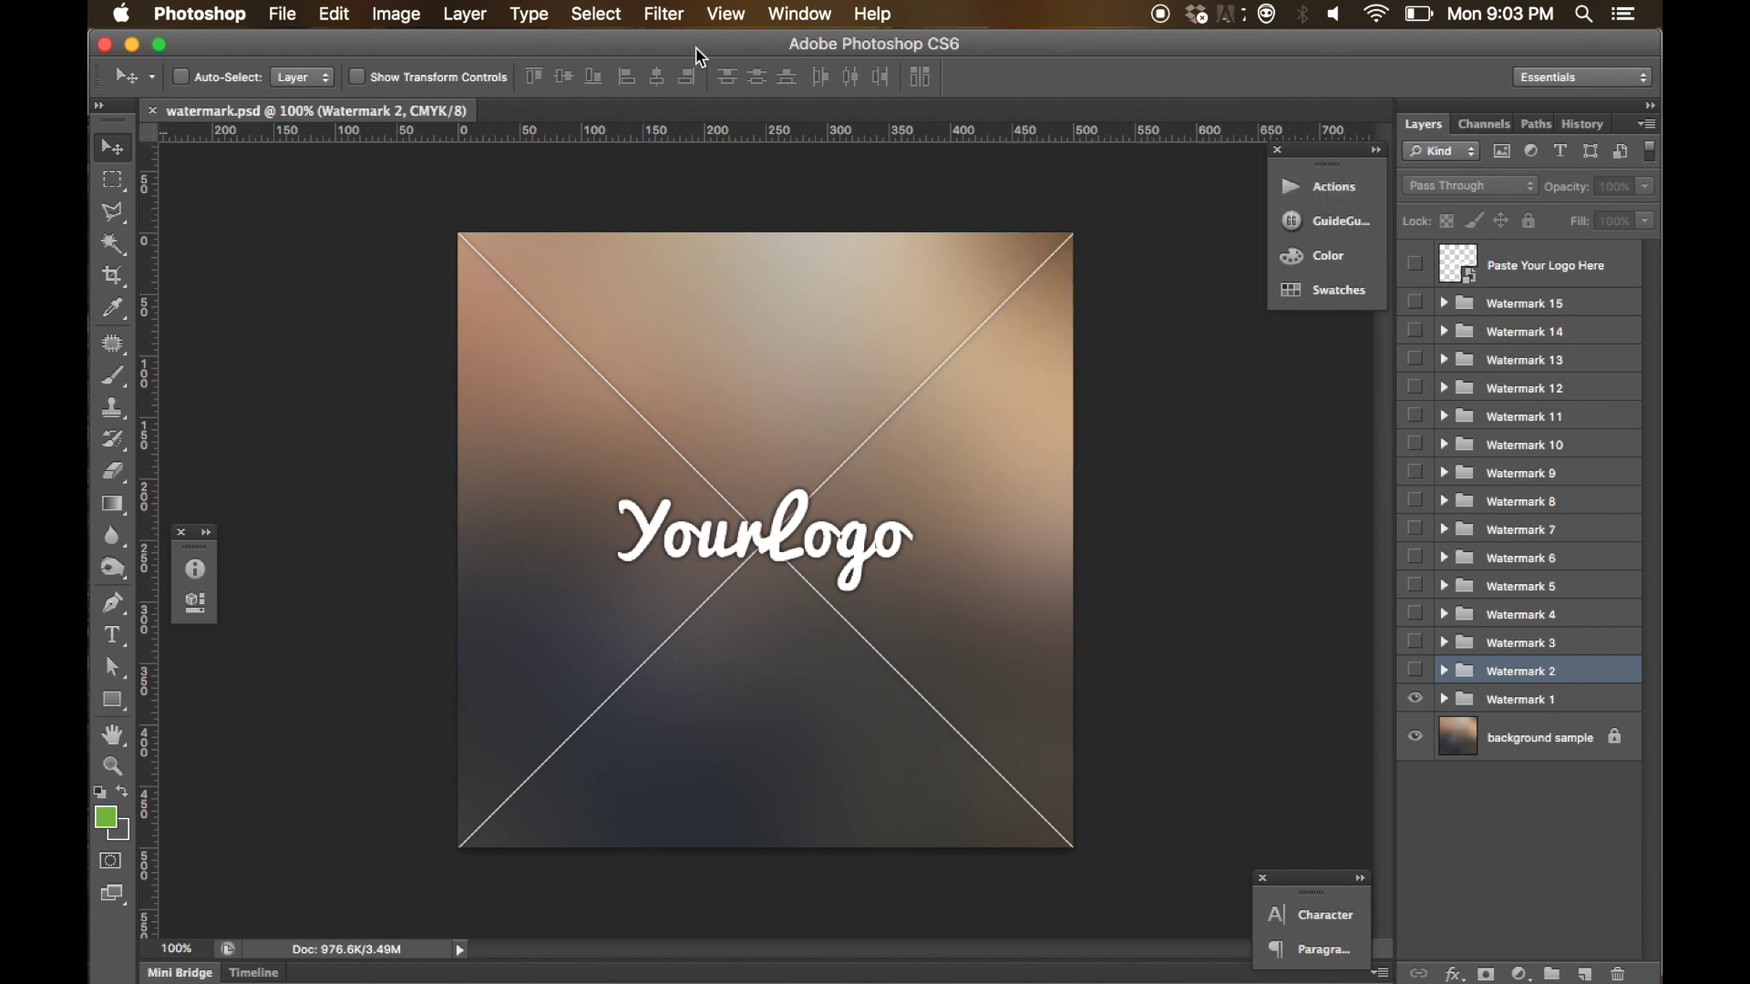
pyautogui.click(806, 16)
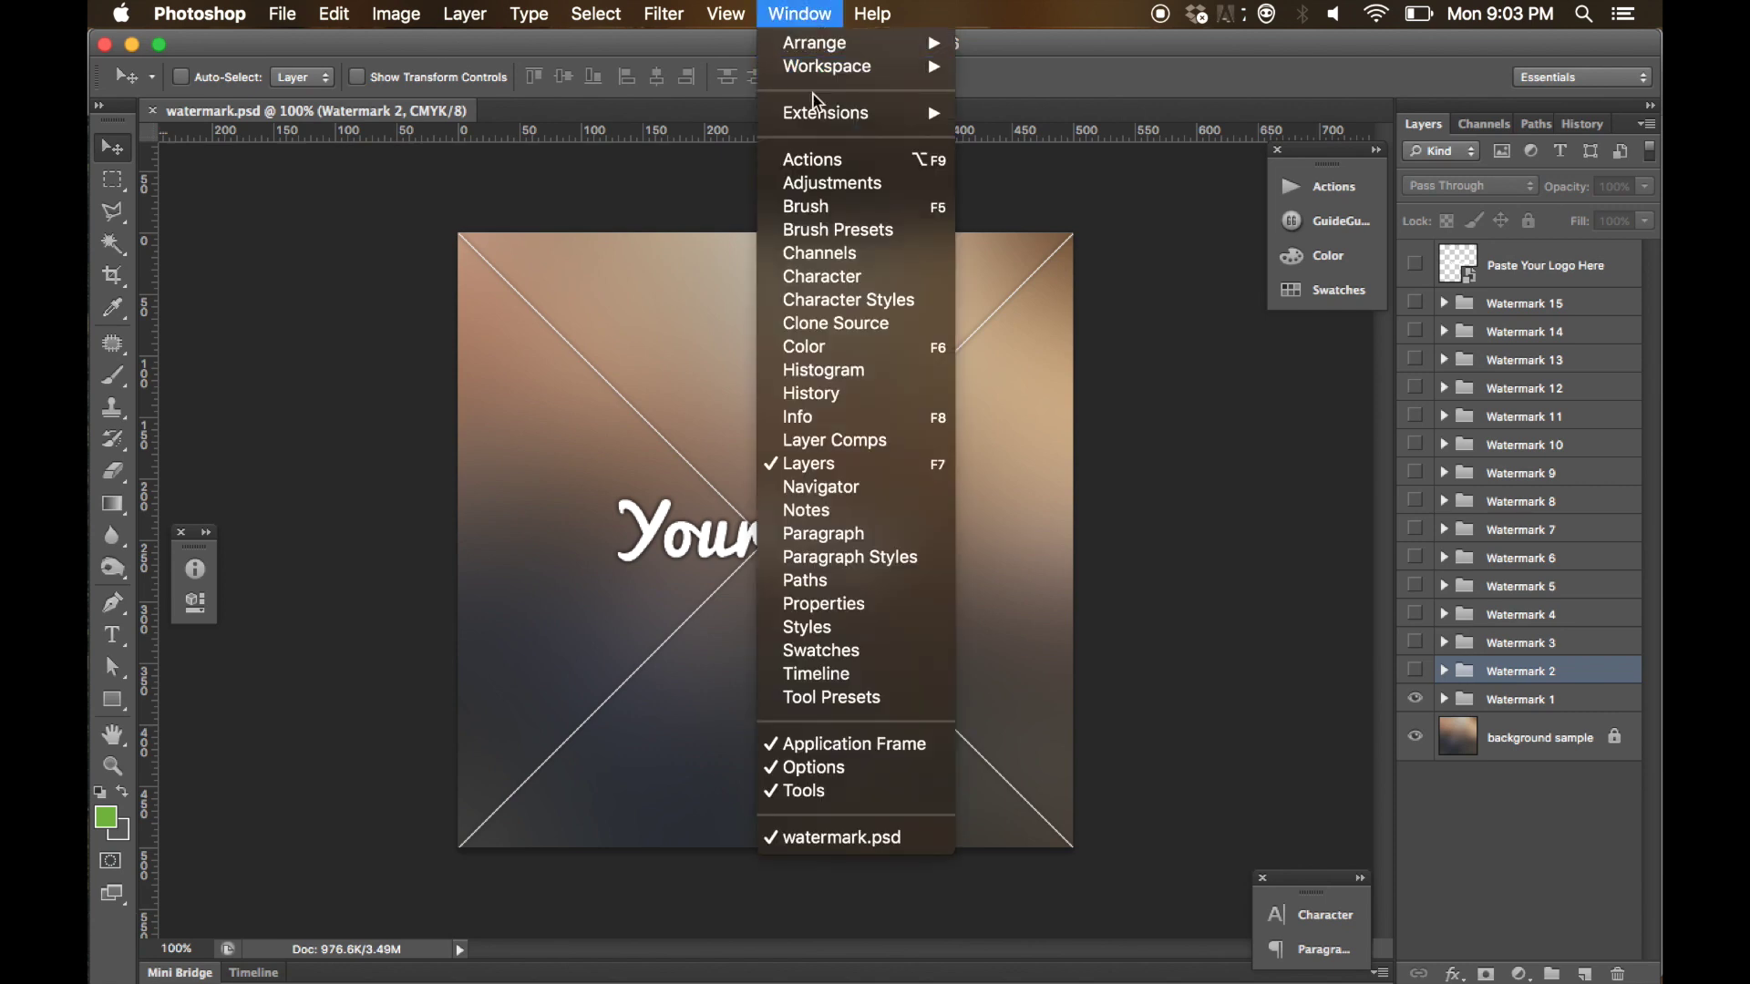
pyautogui.click(827, 162)
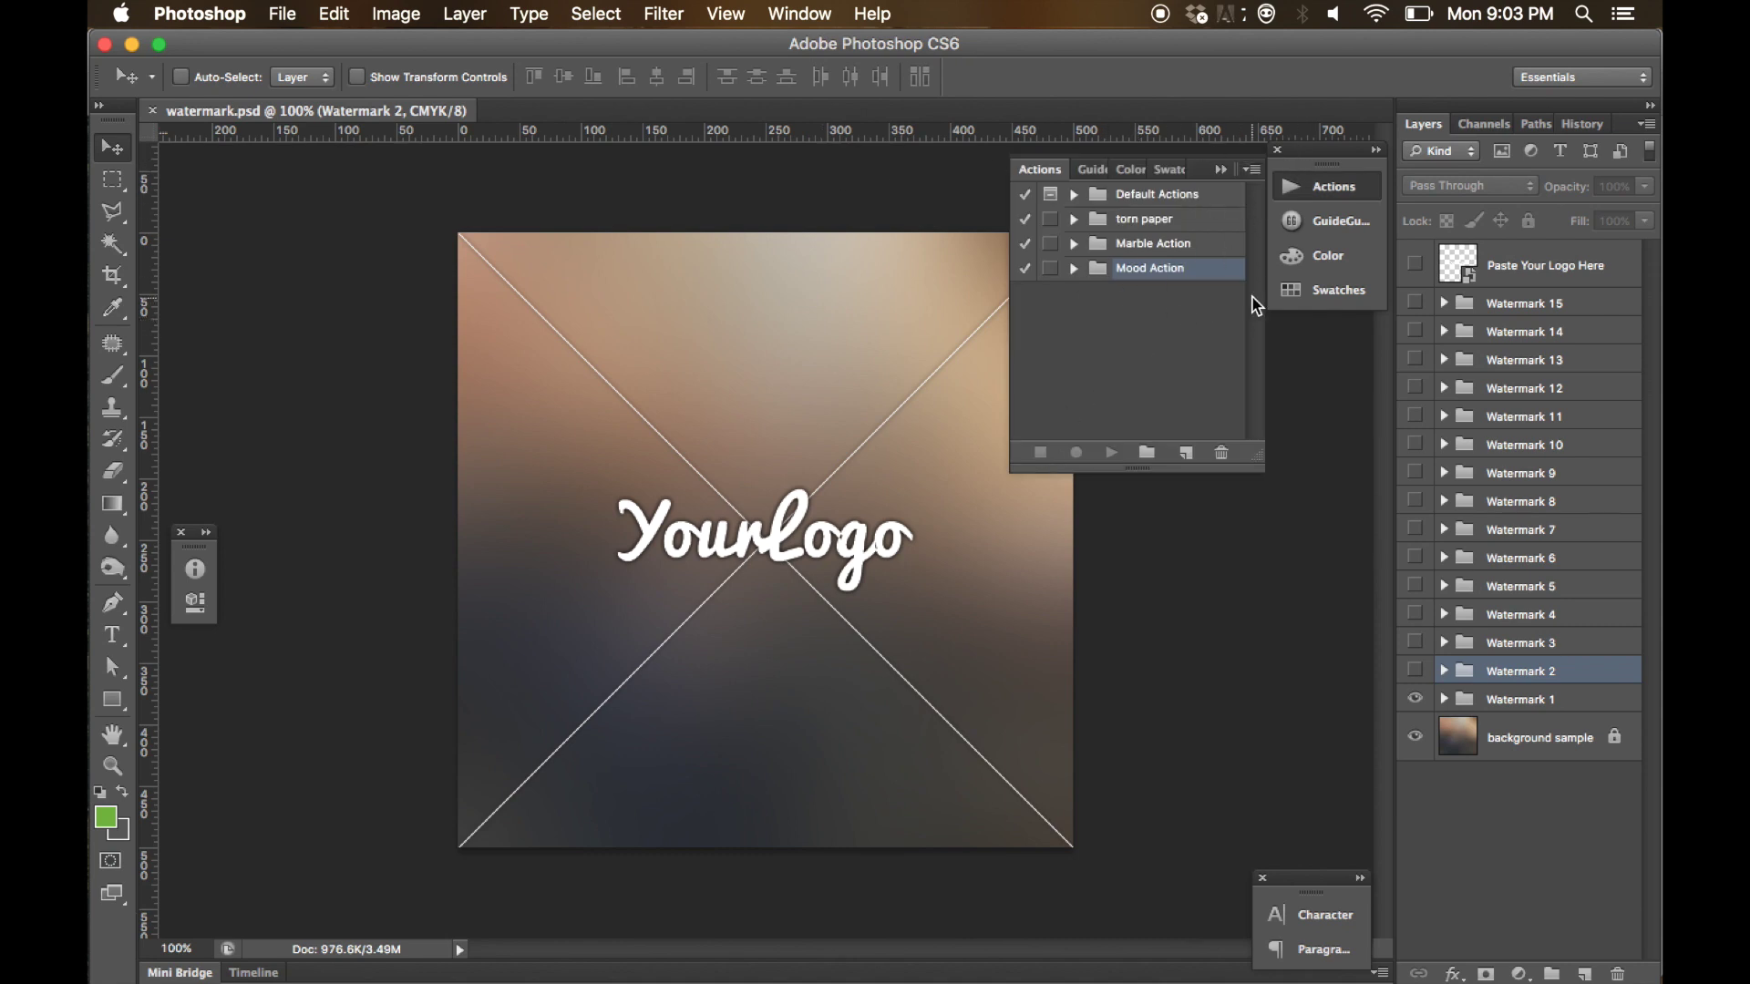
# - Load Watermark by Rio.atn into the Actions panel and select its Making Pattern action
pyautogui.click(1251, 170)
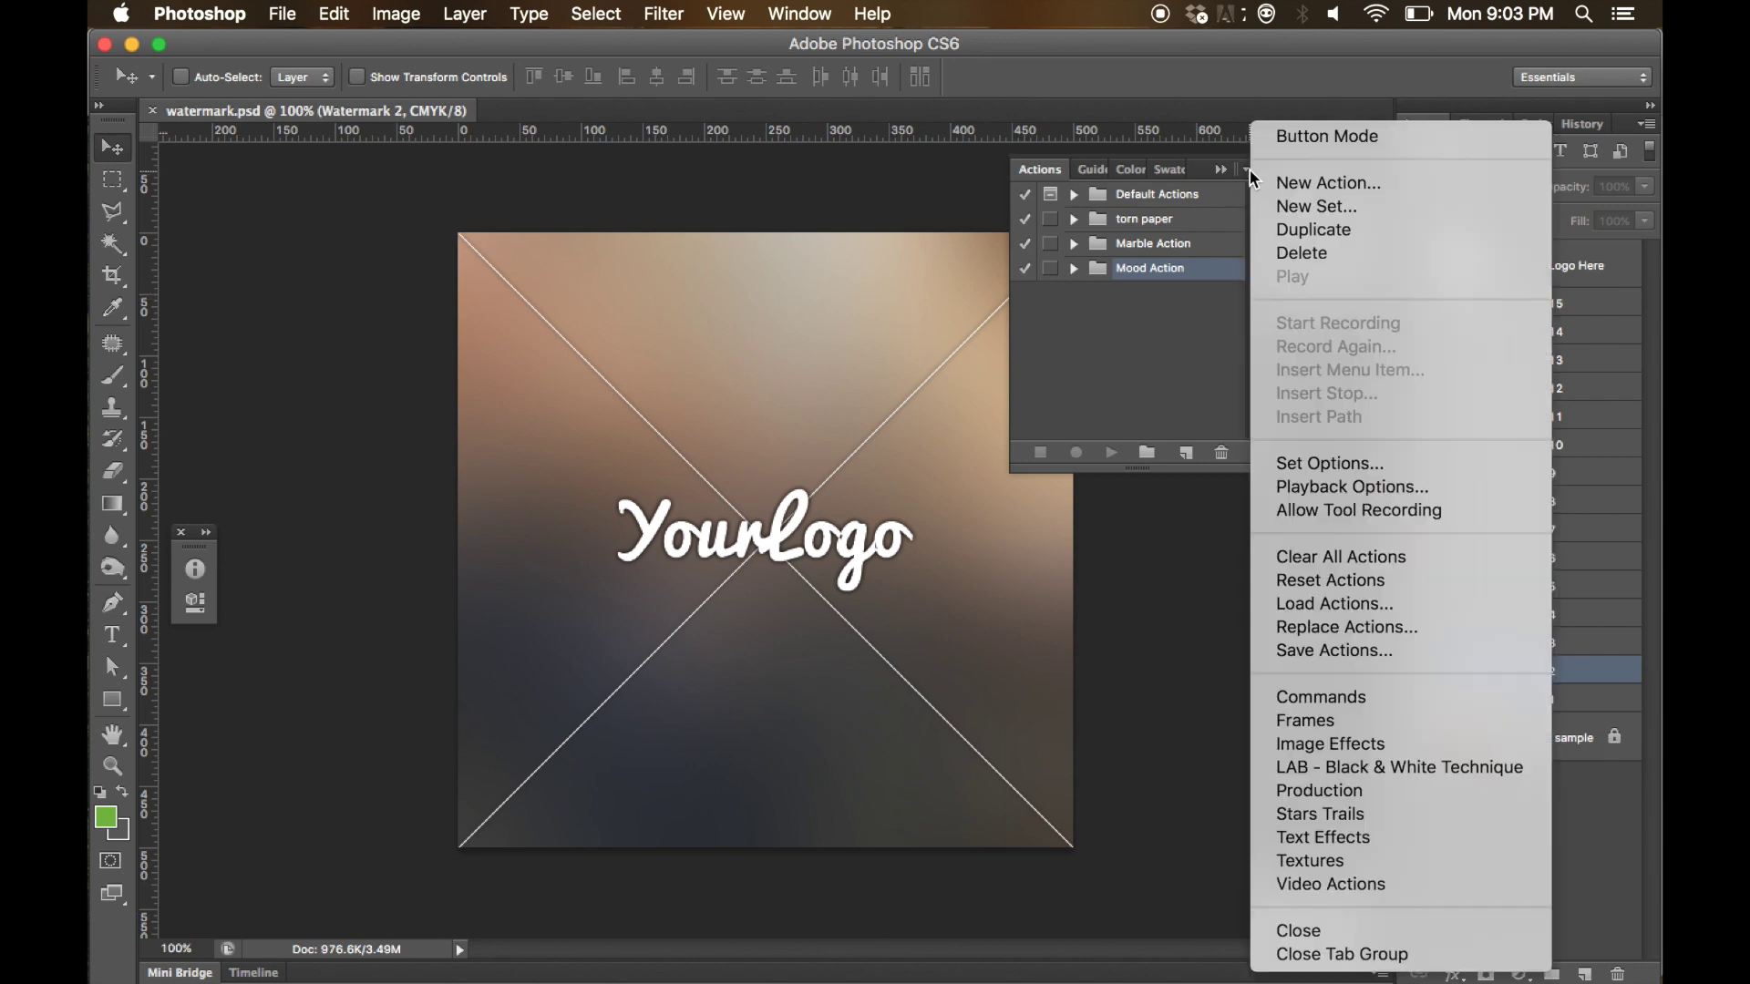
pyautogui.click(1249, 172)
pyautogui.click(1253, 172)
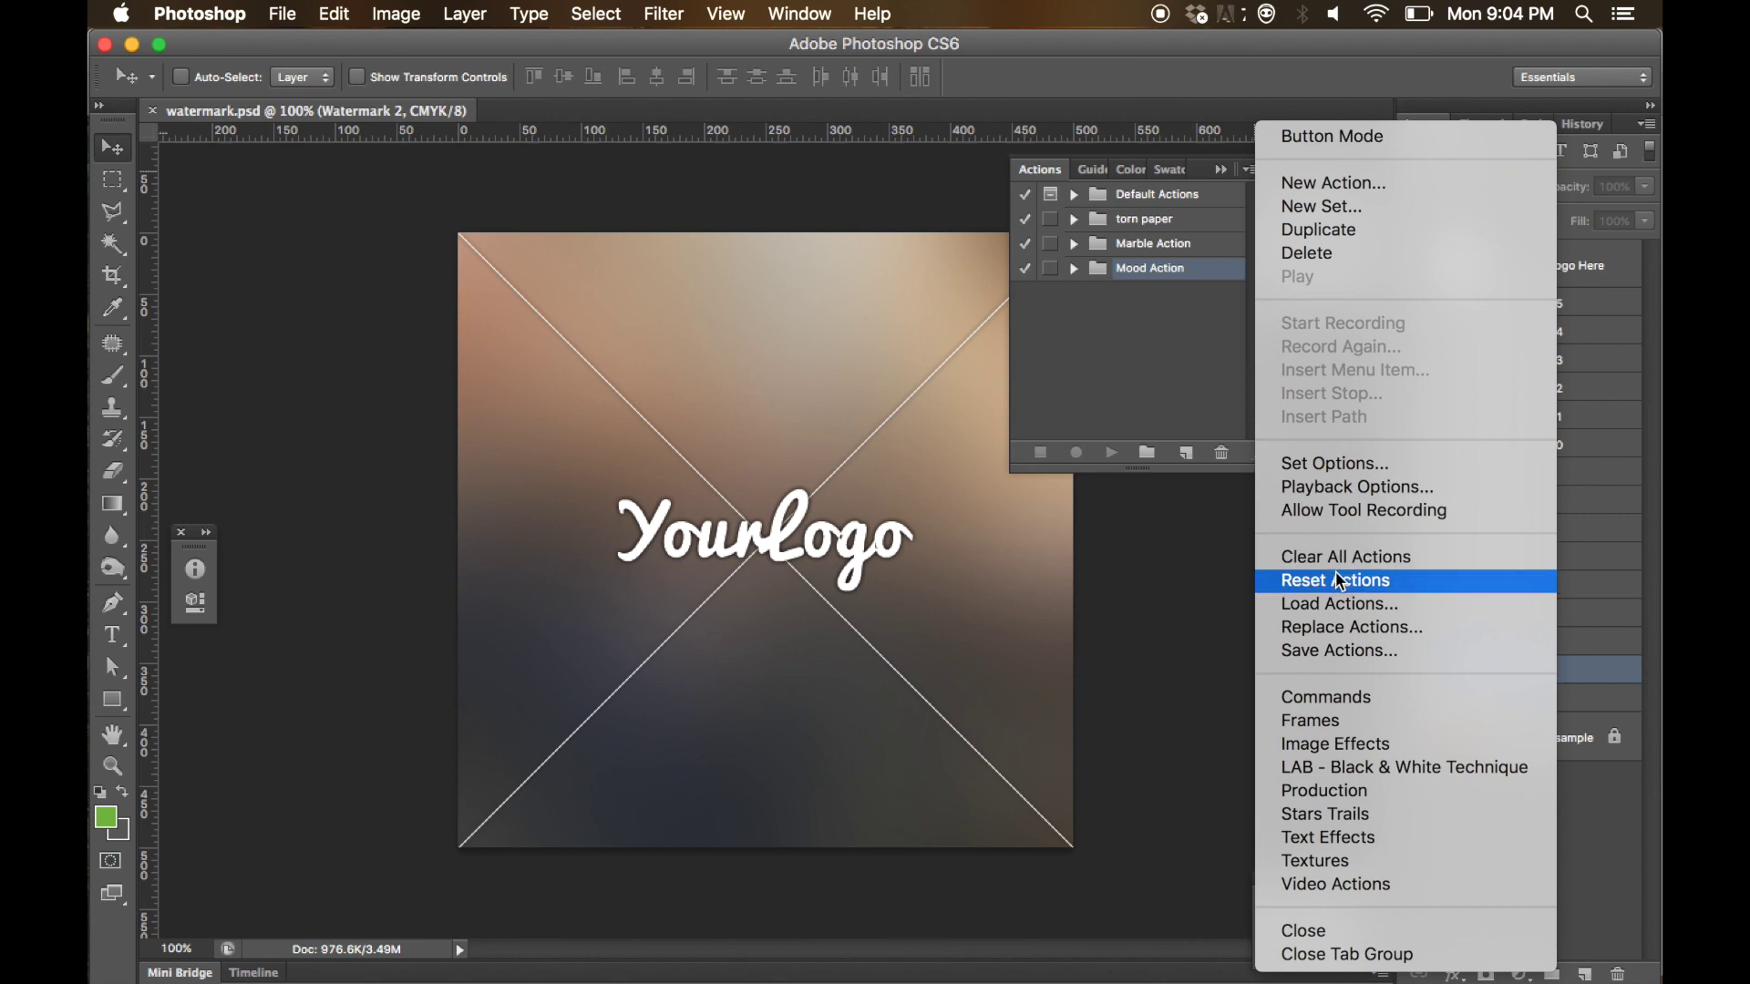
pyautogui.click(1372, 616)
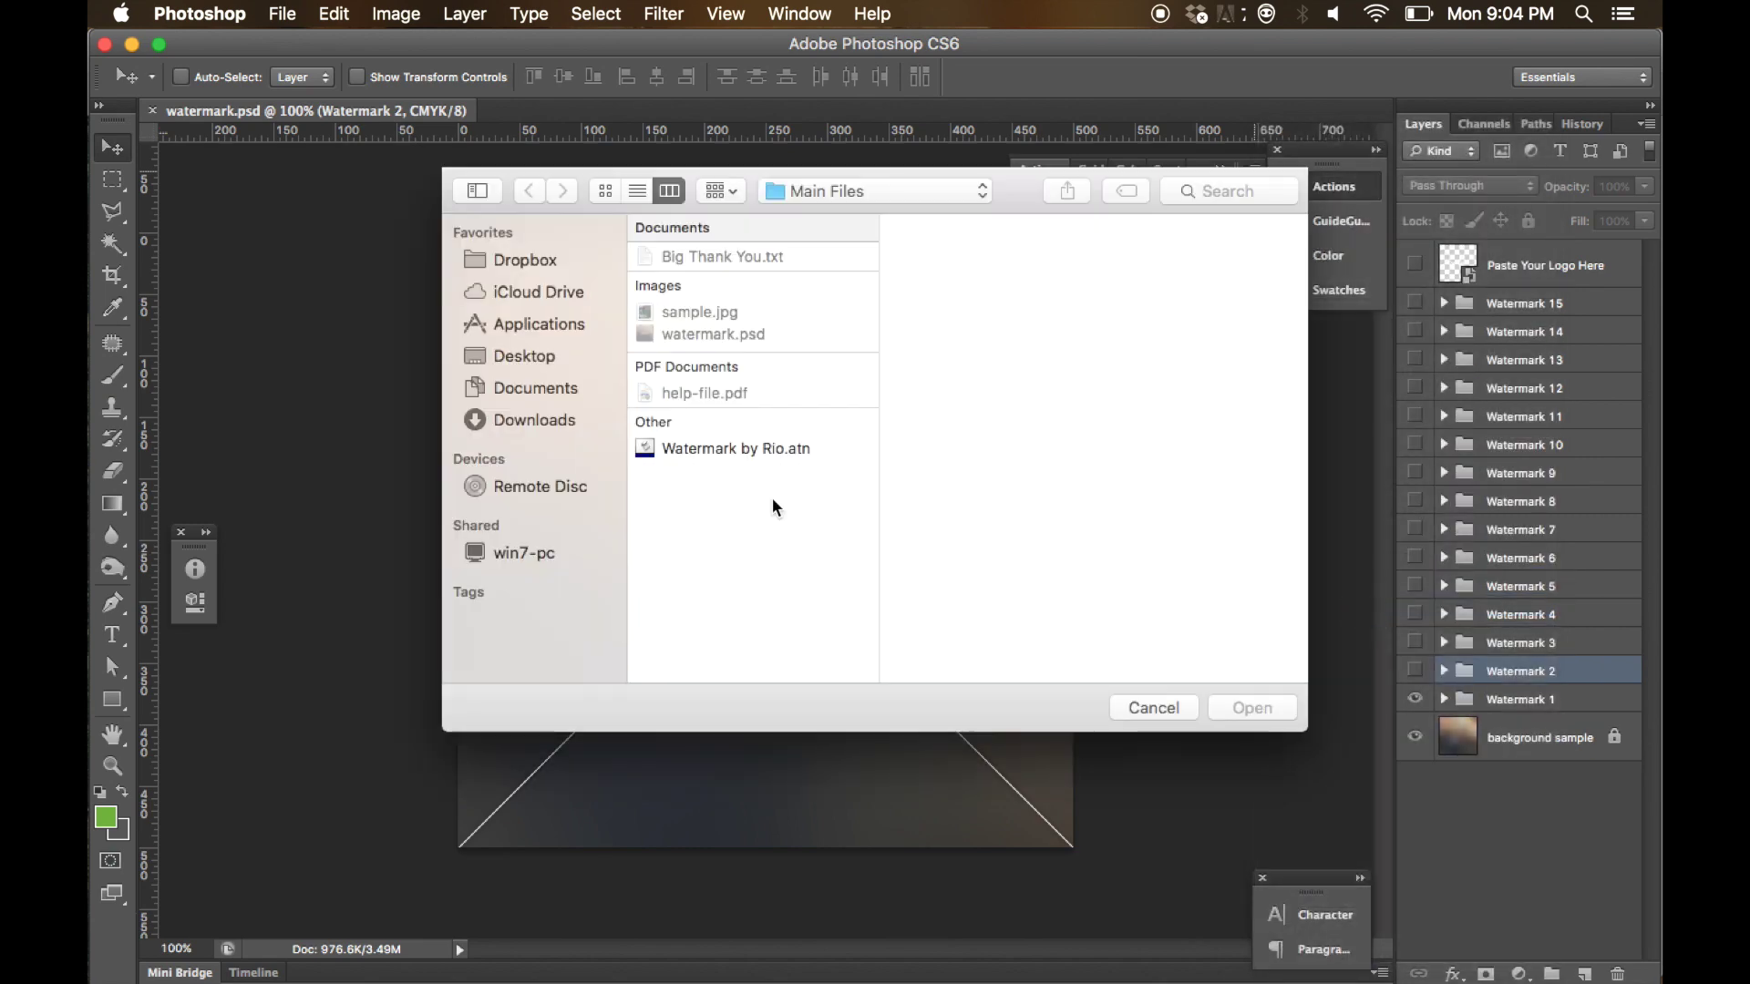
pyautogui.click(721, 451)
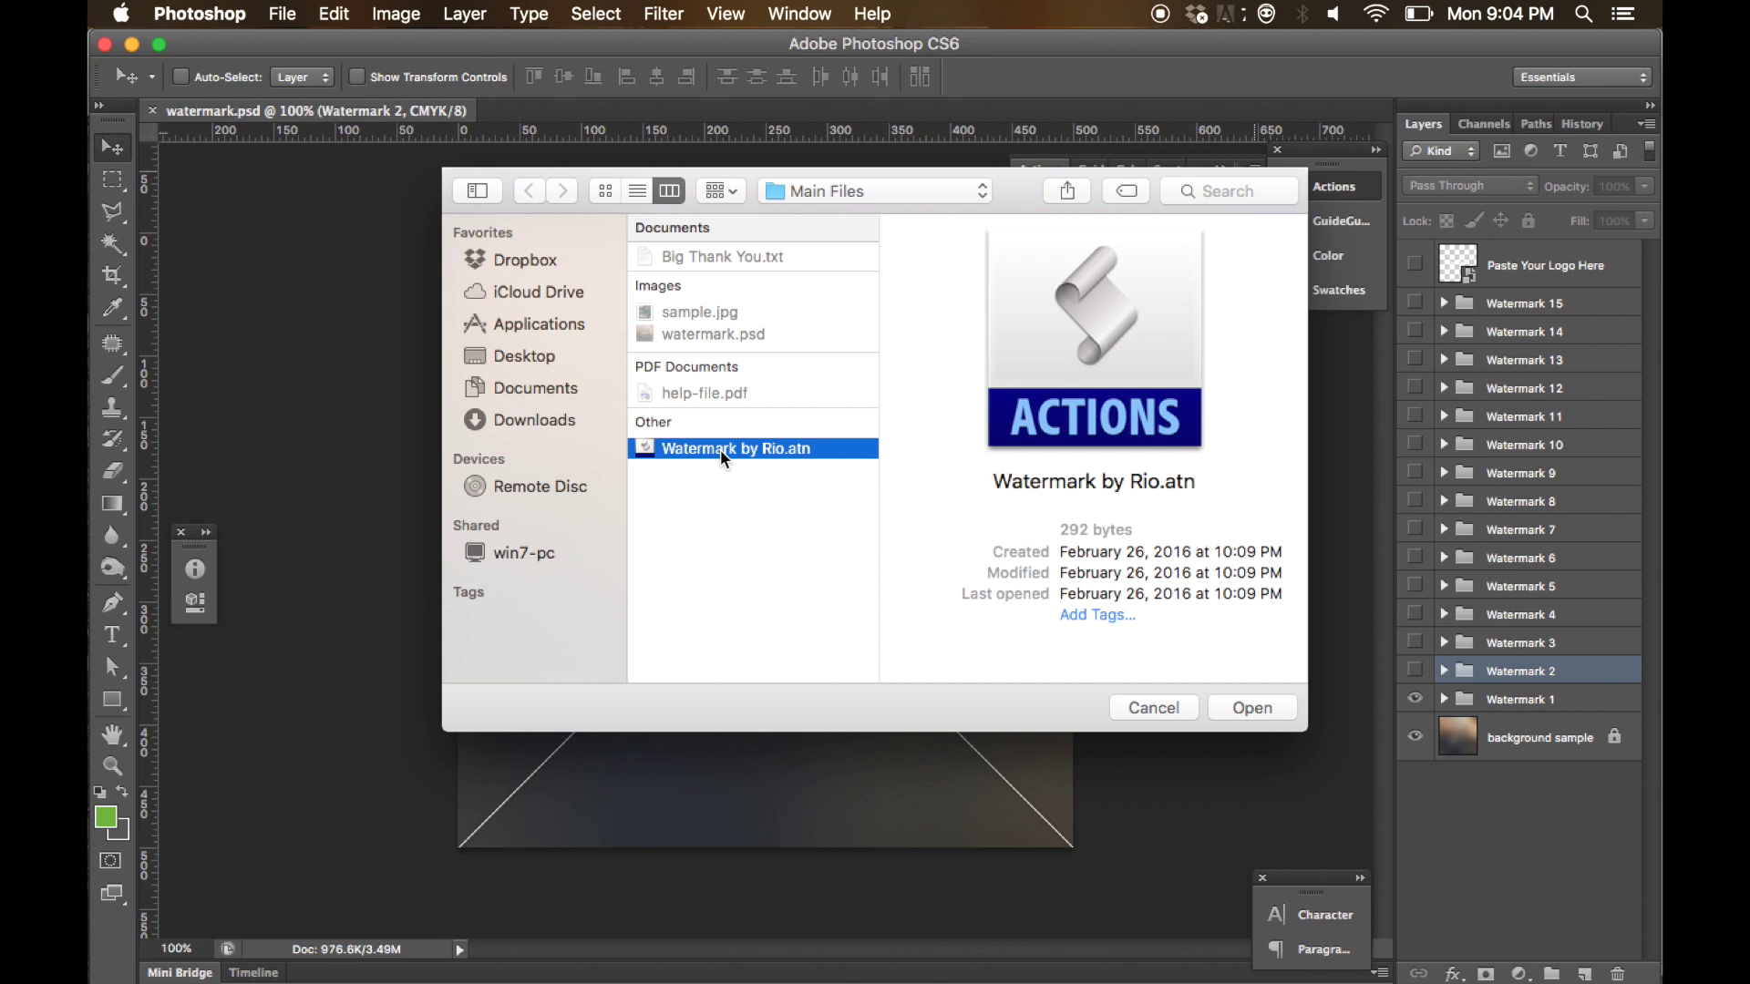
pyautogui.click(1233, 707)
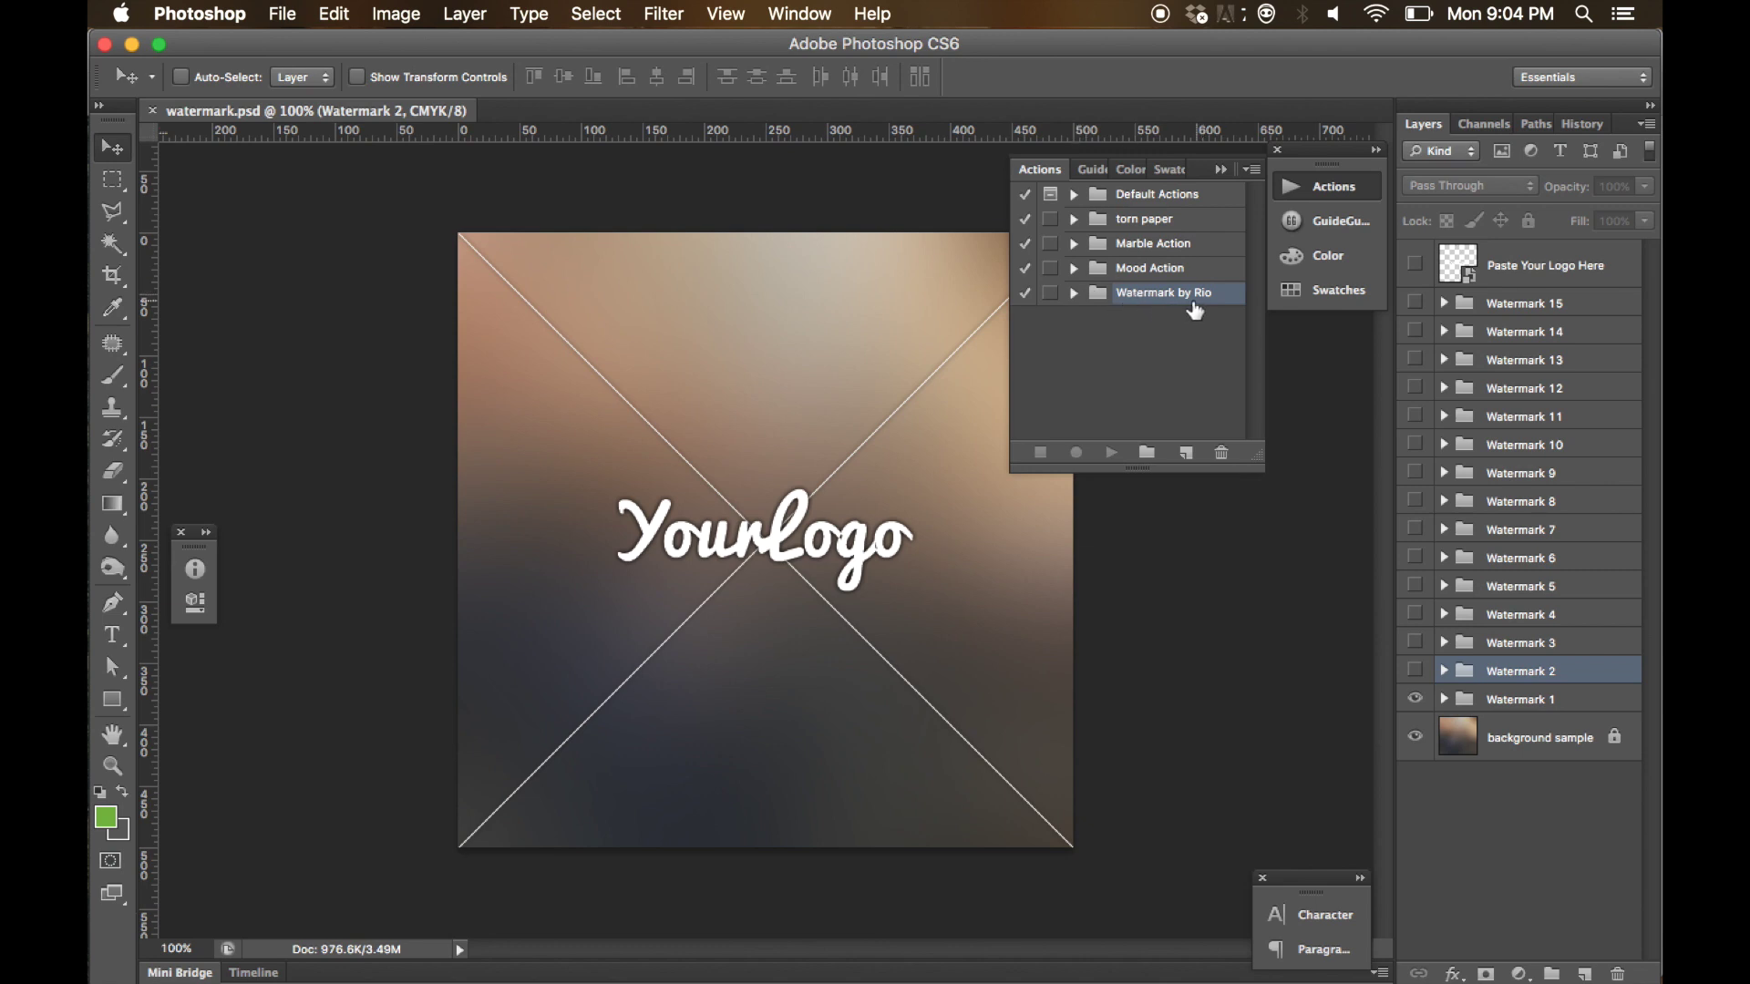
pyautogui.click(1074, 292)
pyautogui.click(1118, 325)
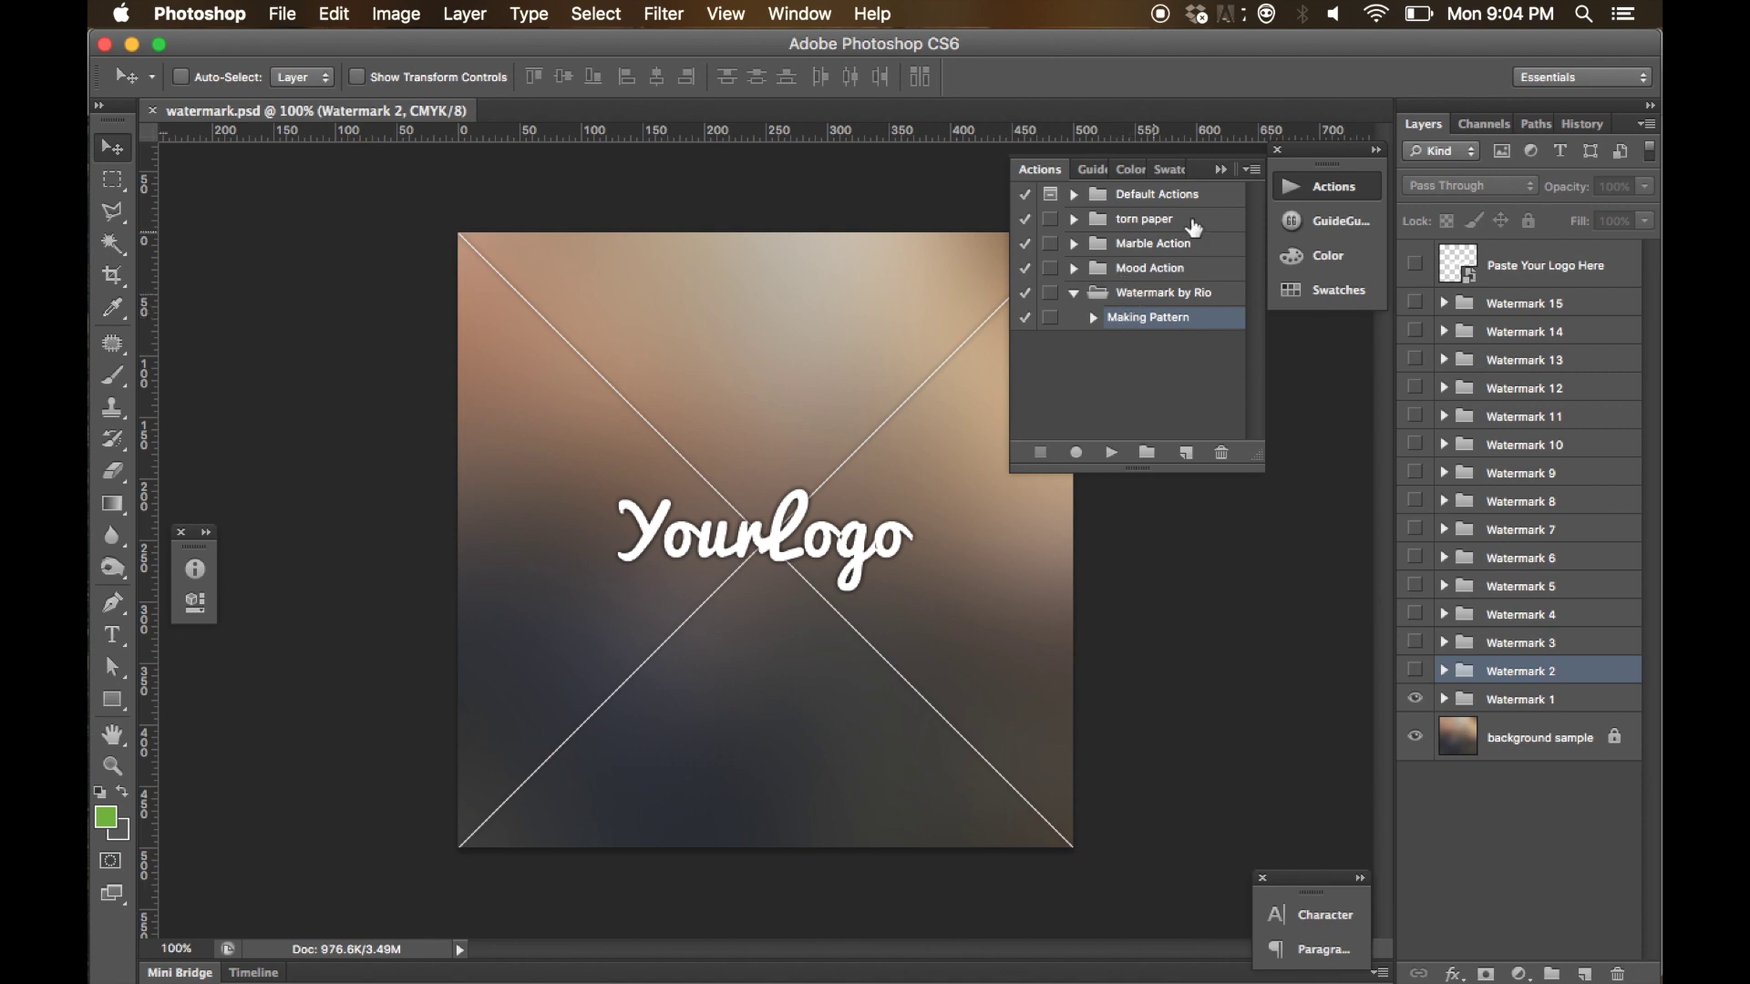
# - Edit the Paste Your Logo Here smart object, opening Your Logo.psb past the saving notice
pyautogui.press('t')
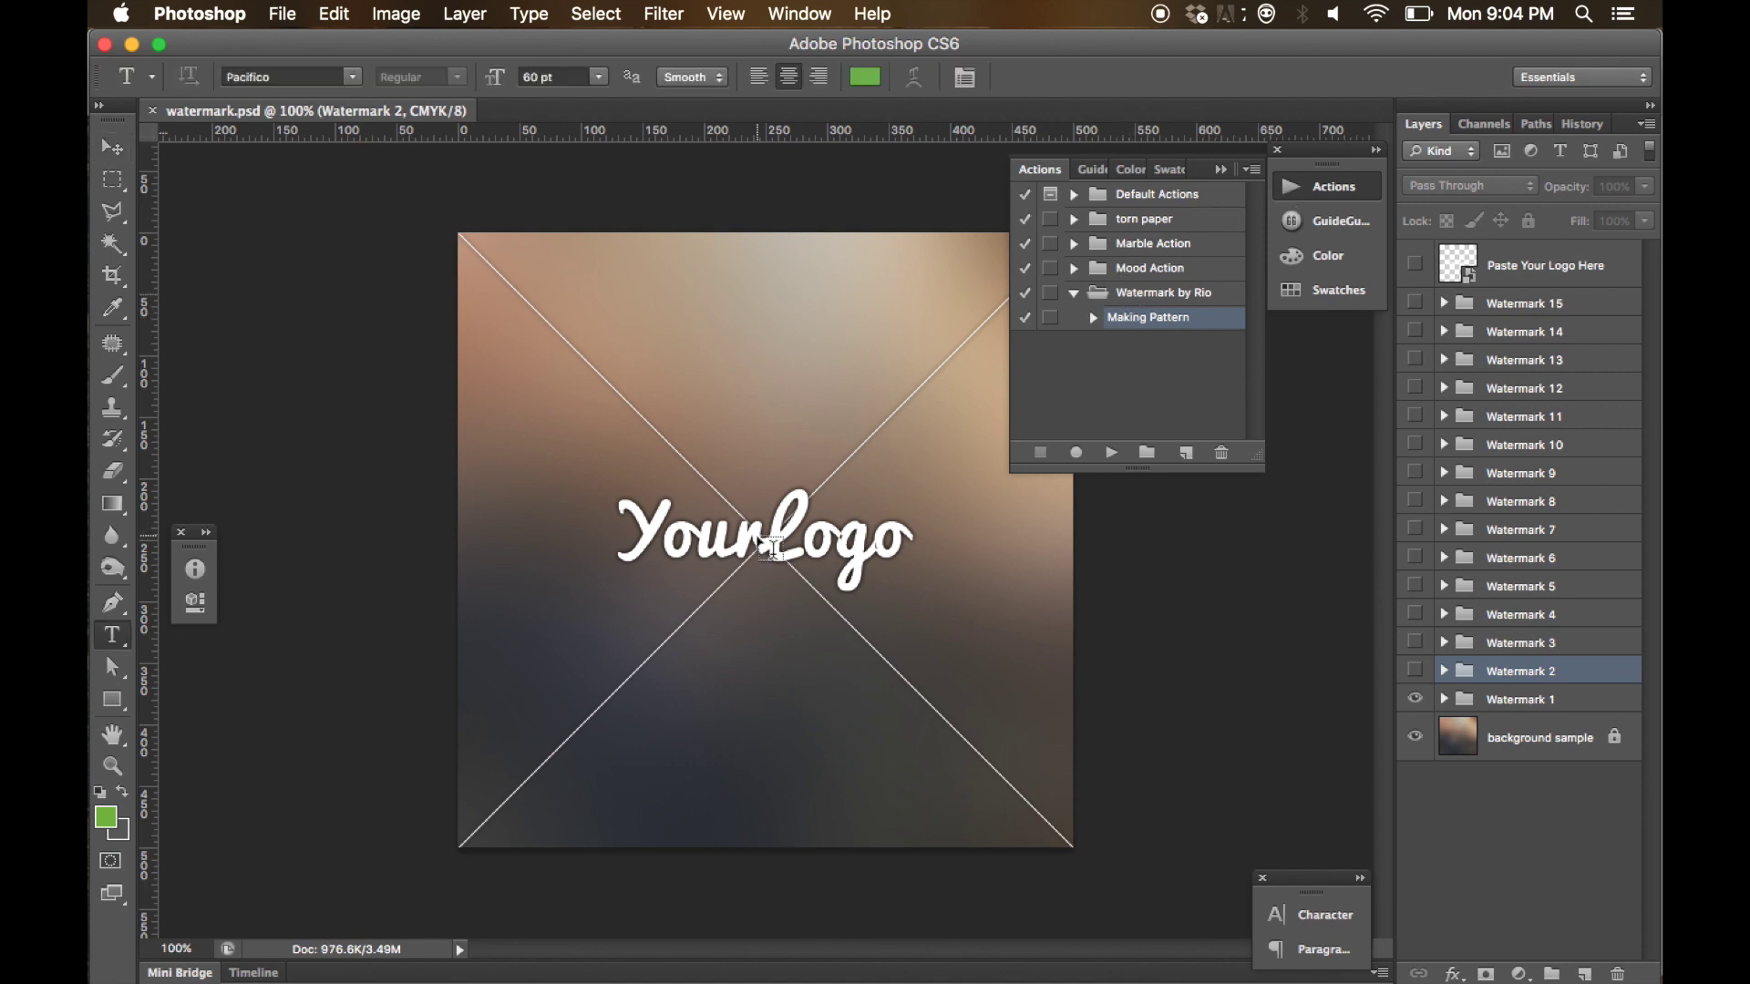
pyautogui.click(1459, 269)
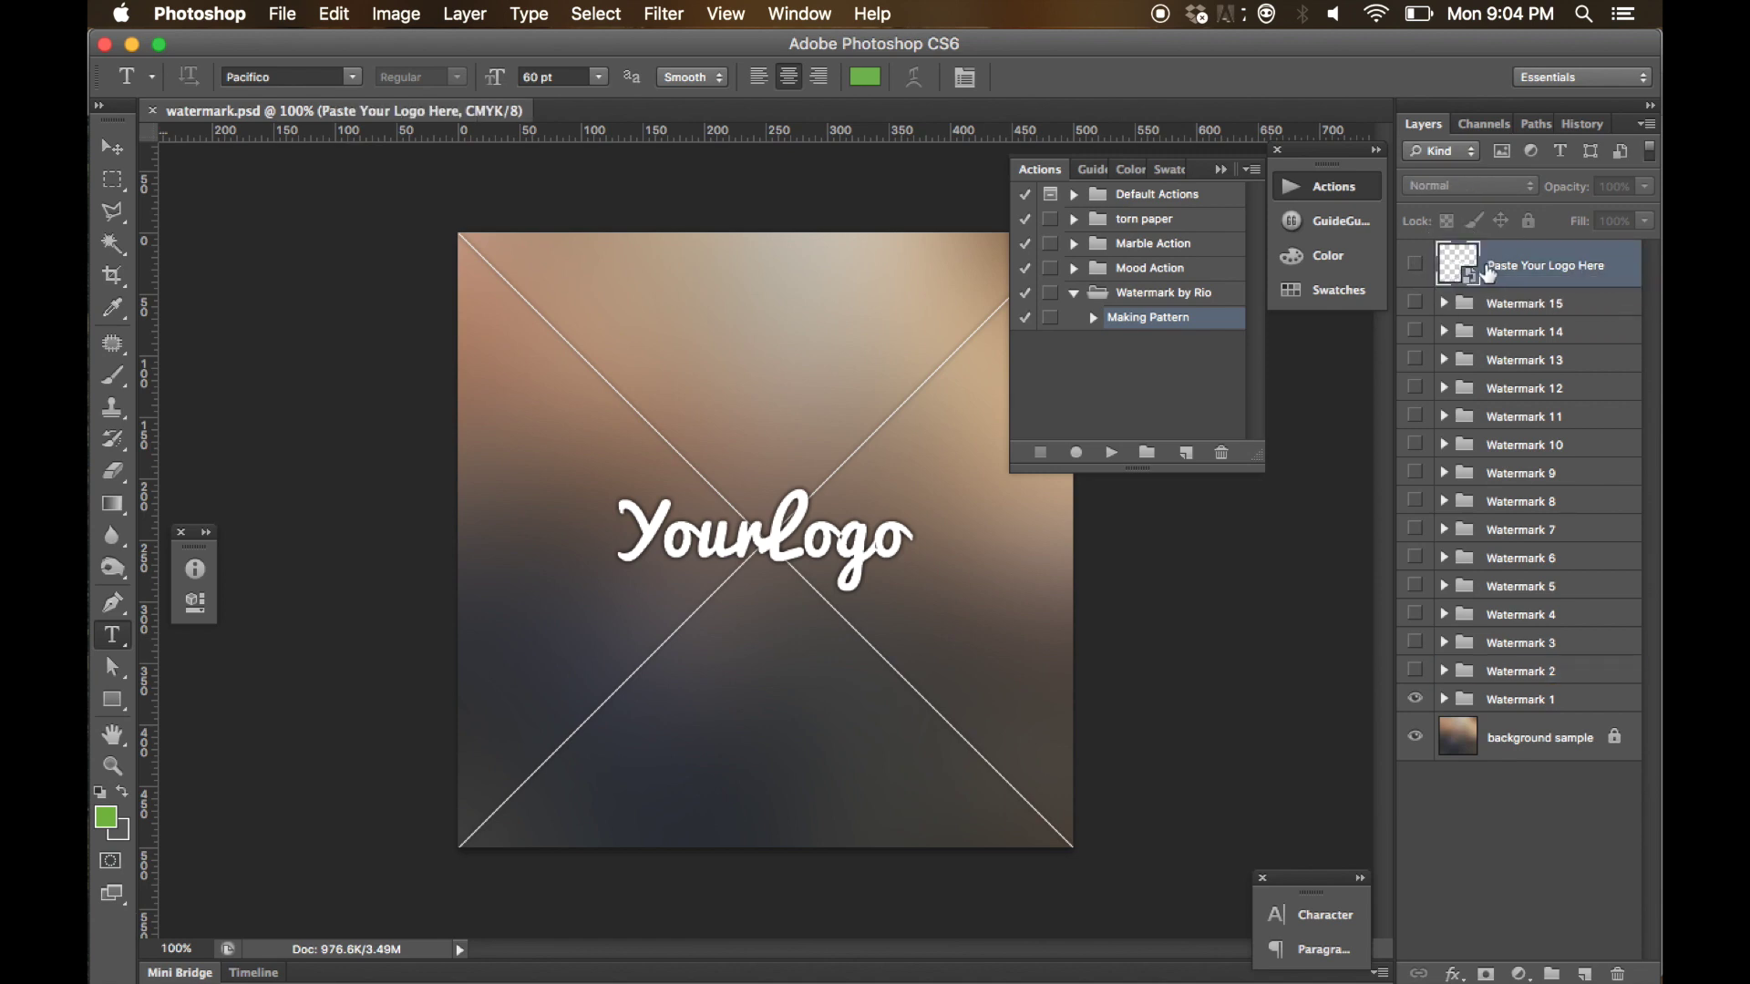
pyautogui.doubleClick(1461, 269)
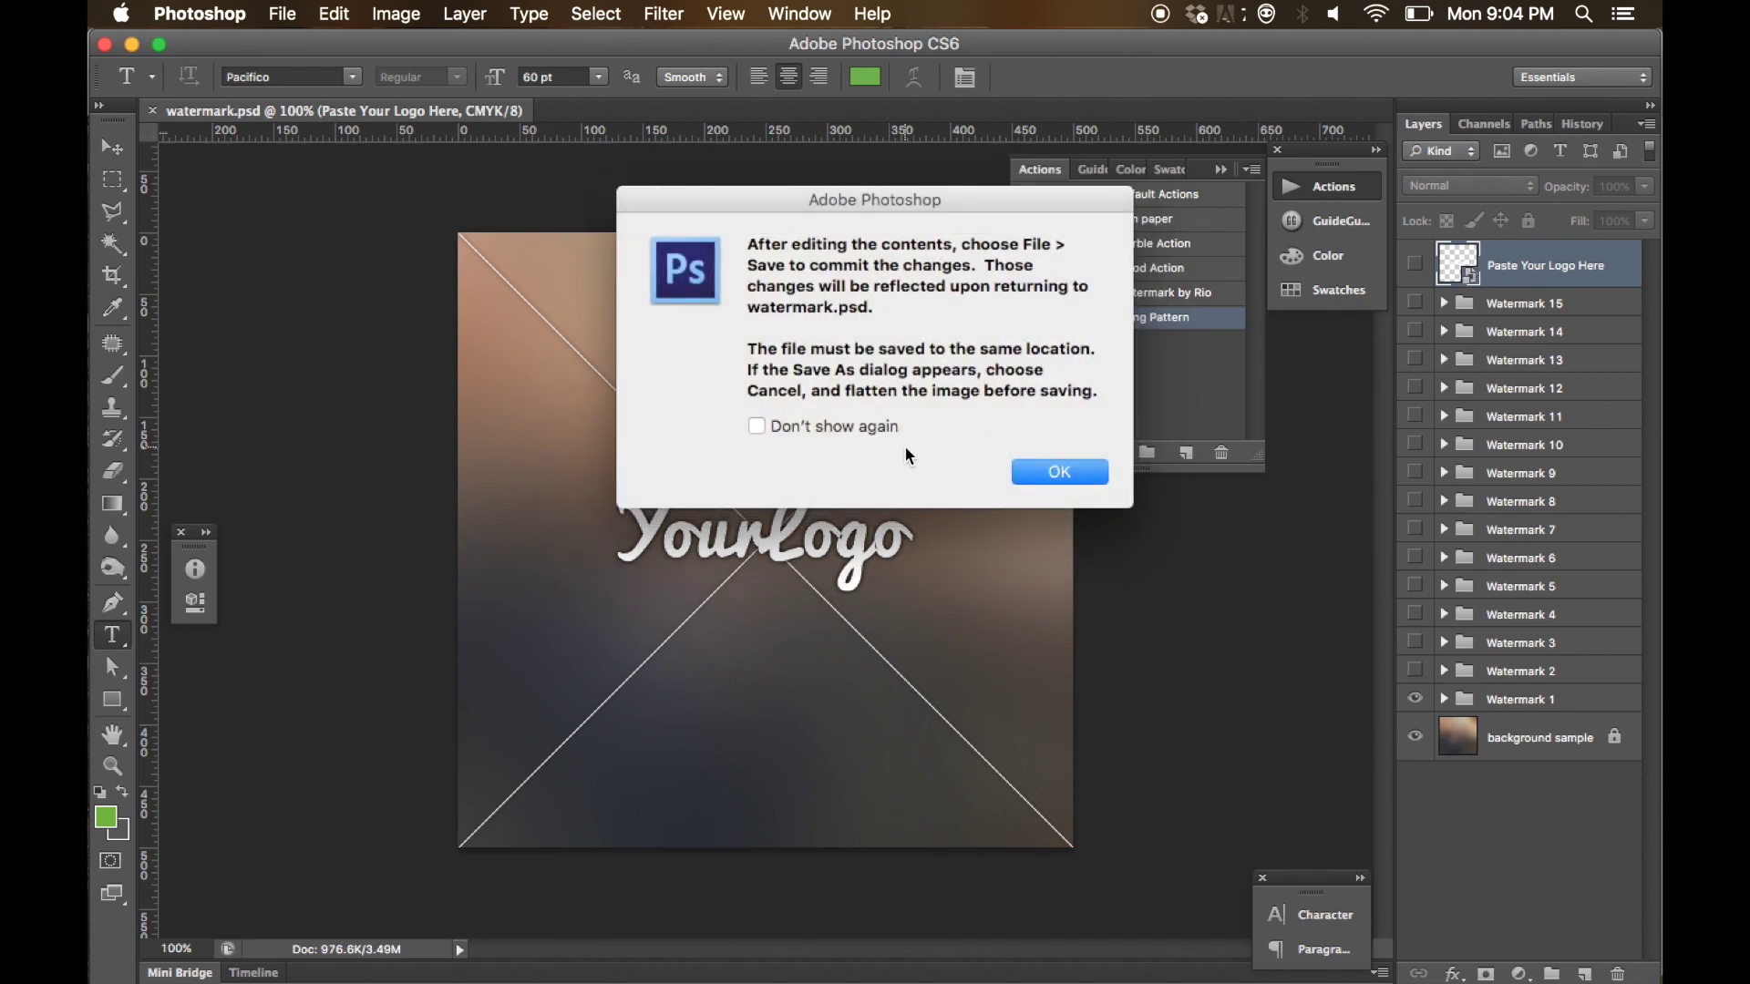
pyautogui.click(1084, 471)
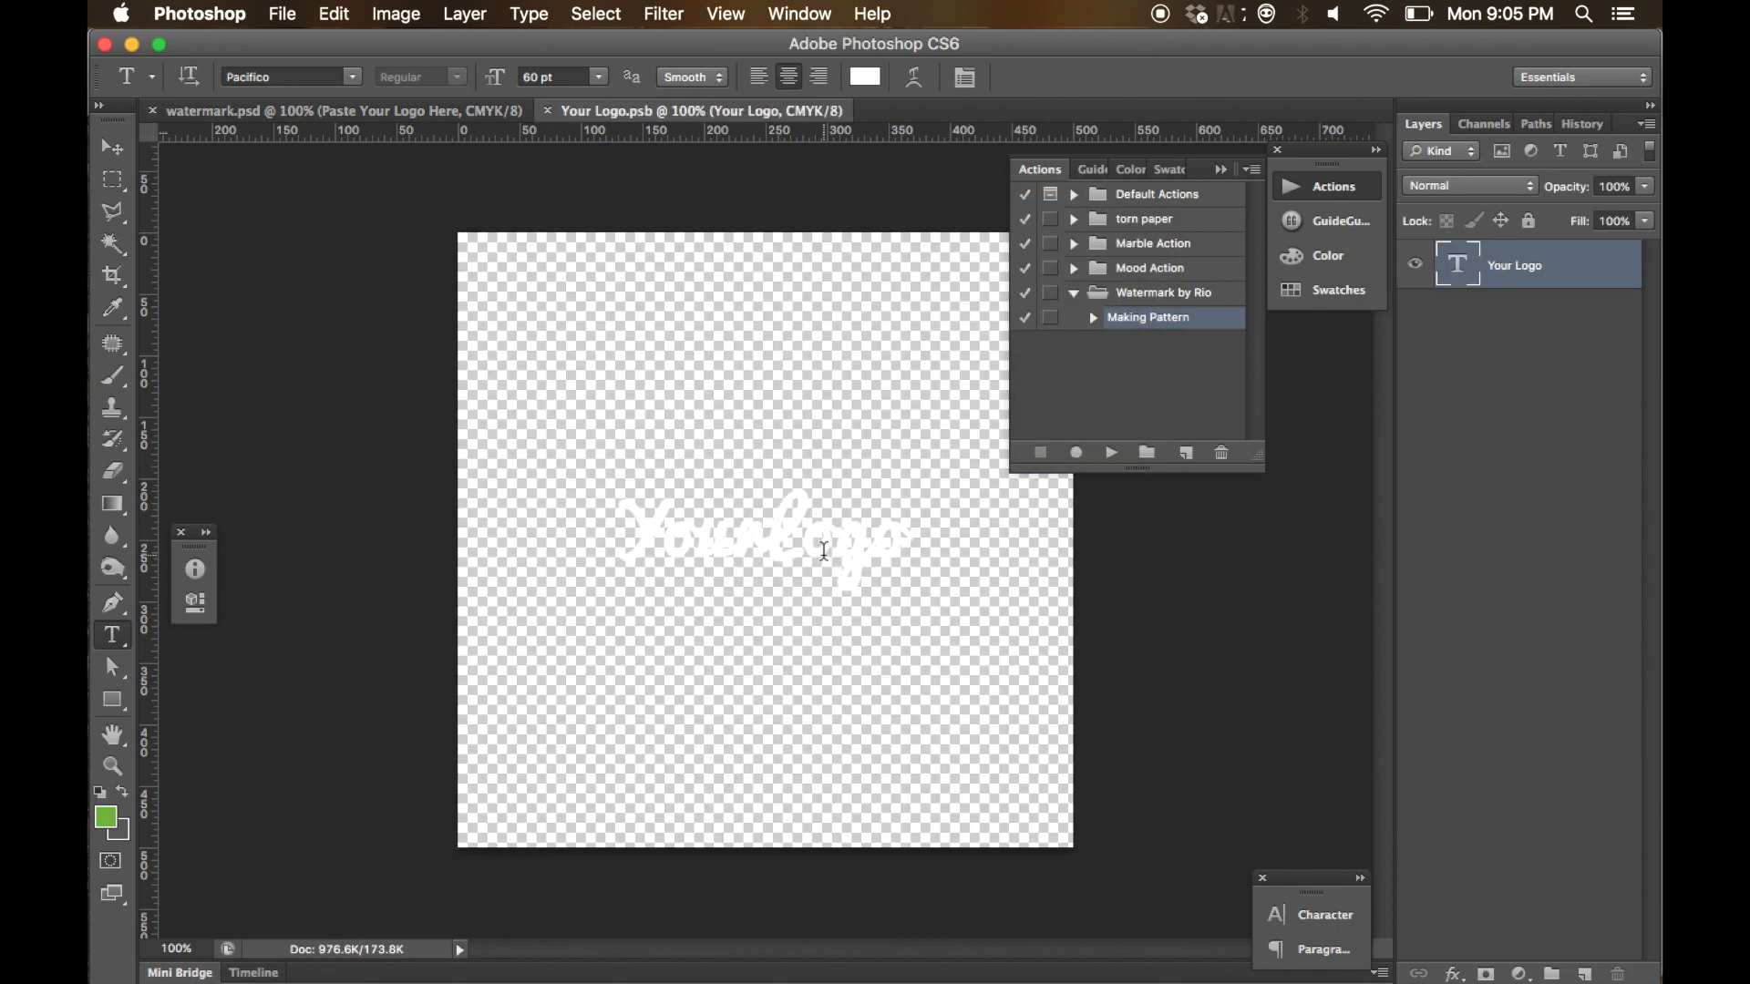
# - Replace the Your Logo text with 'Riopurba'
pyautogui.click(753, 542)
pyautogui.press('super+a')
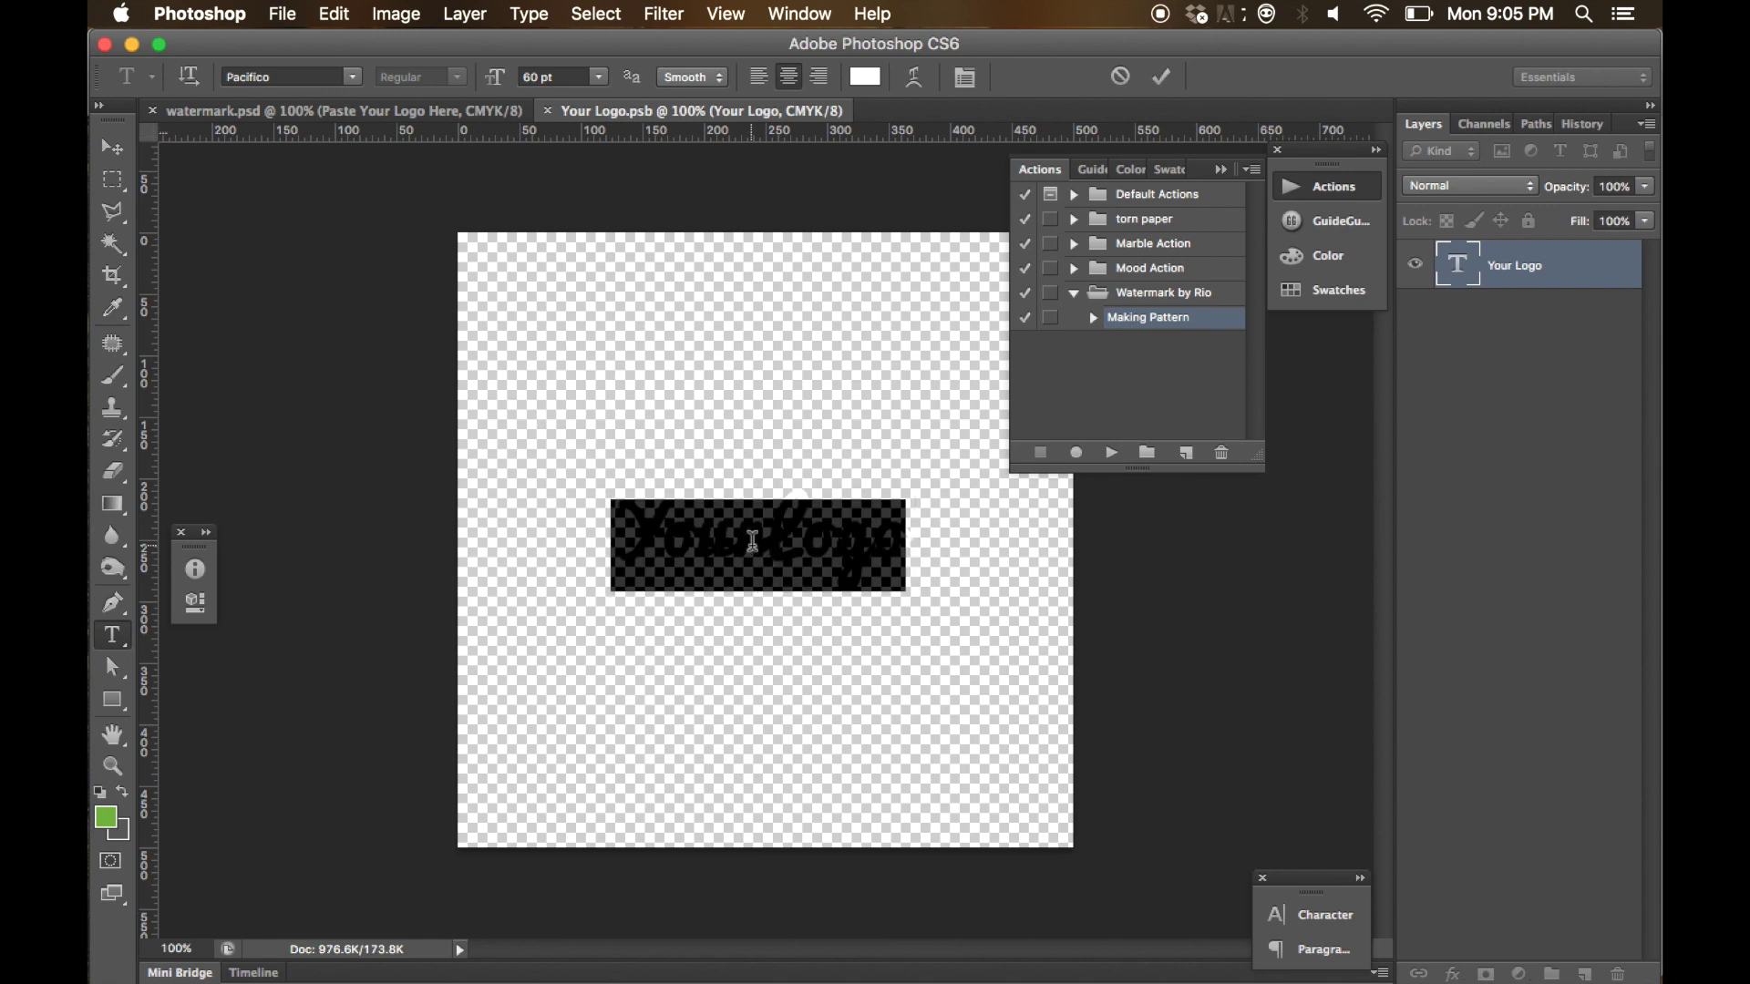
pyautogui.write('R')
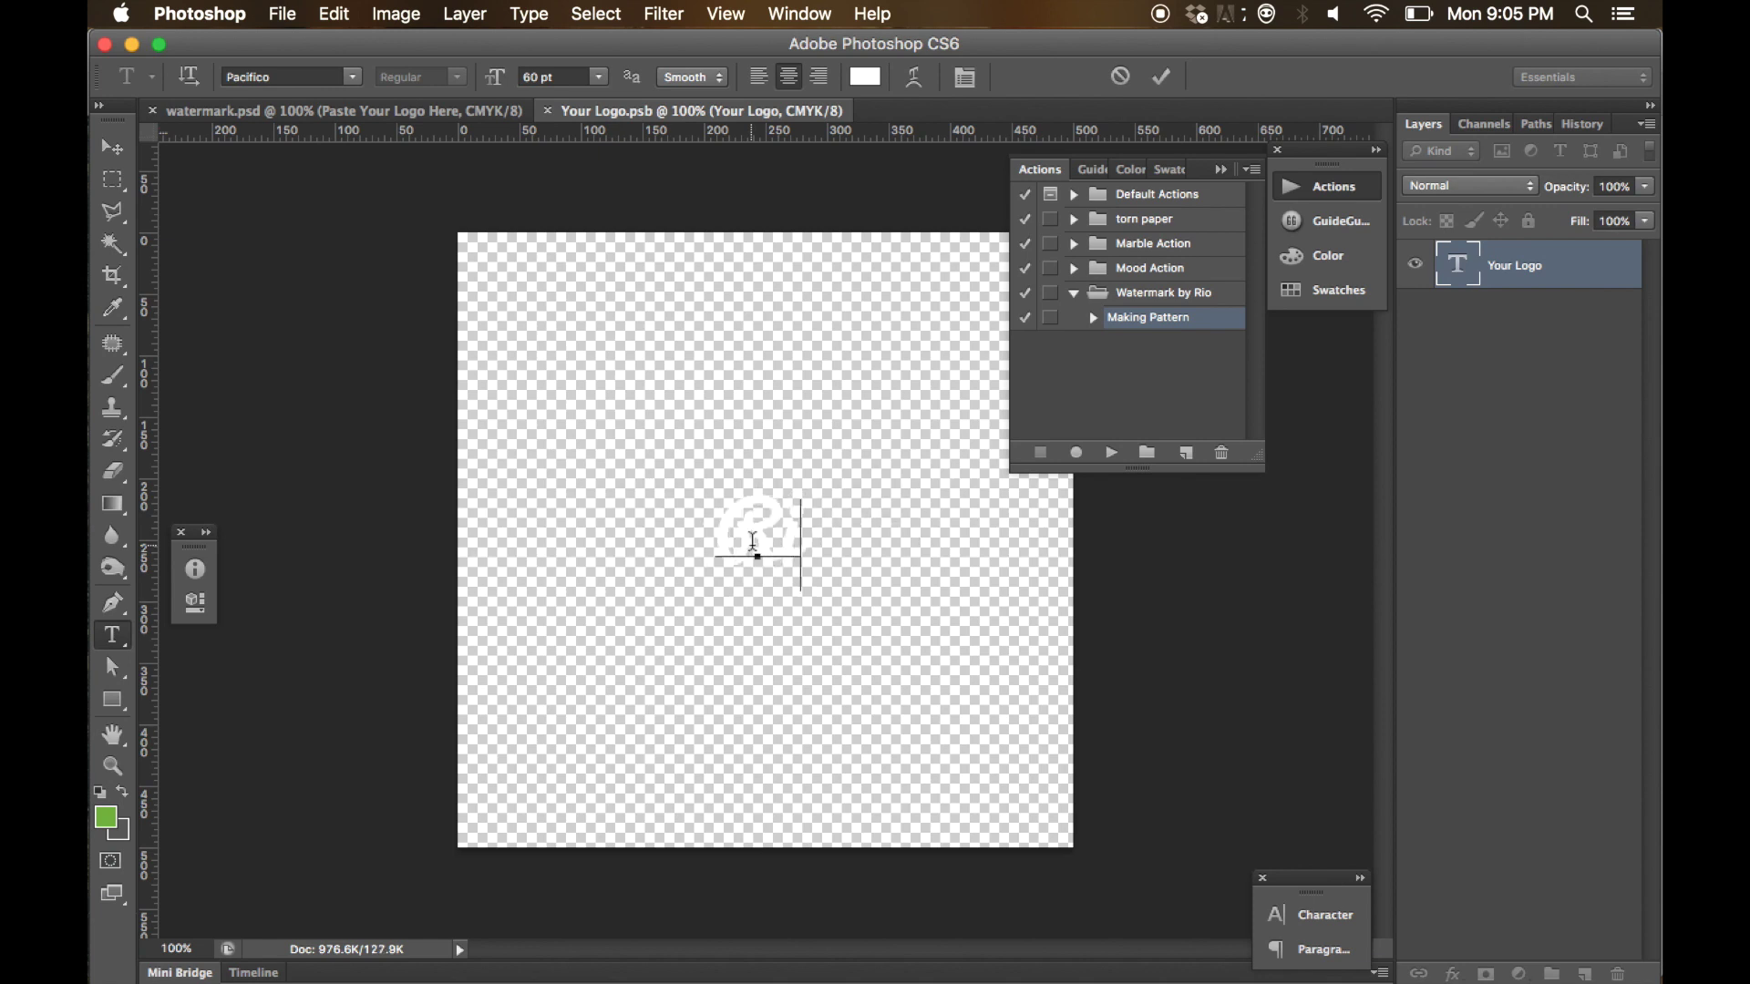
pyautogui.write('iogumba')
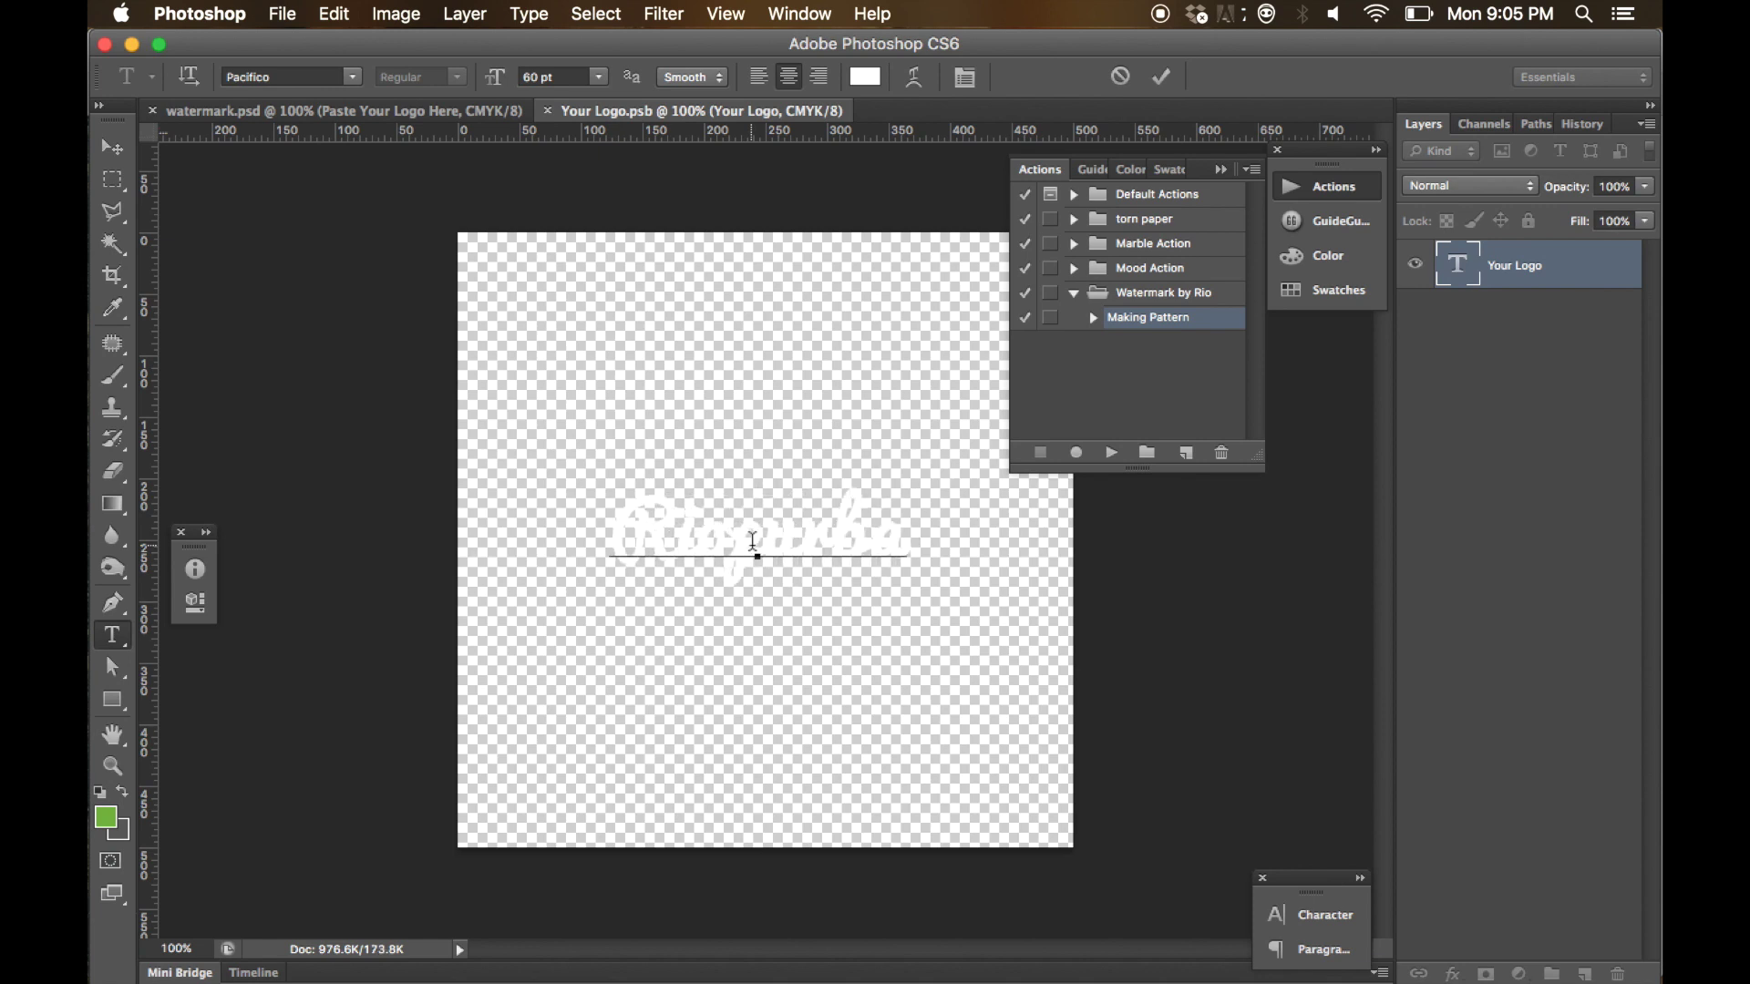
pyautogui.press('super+Return')
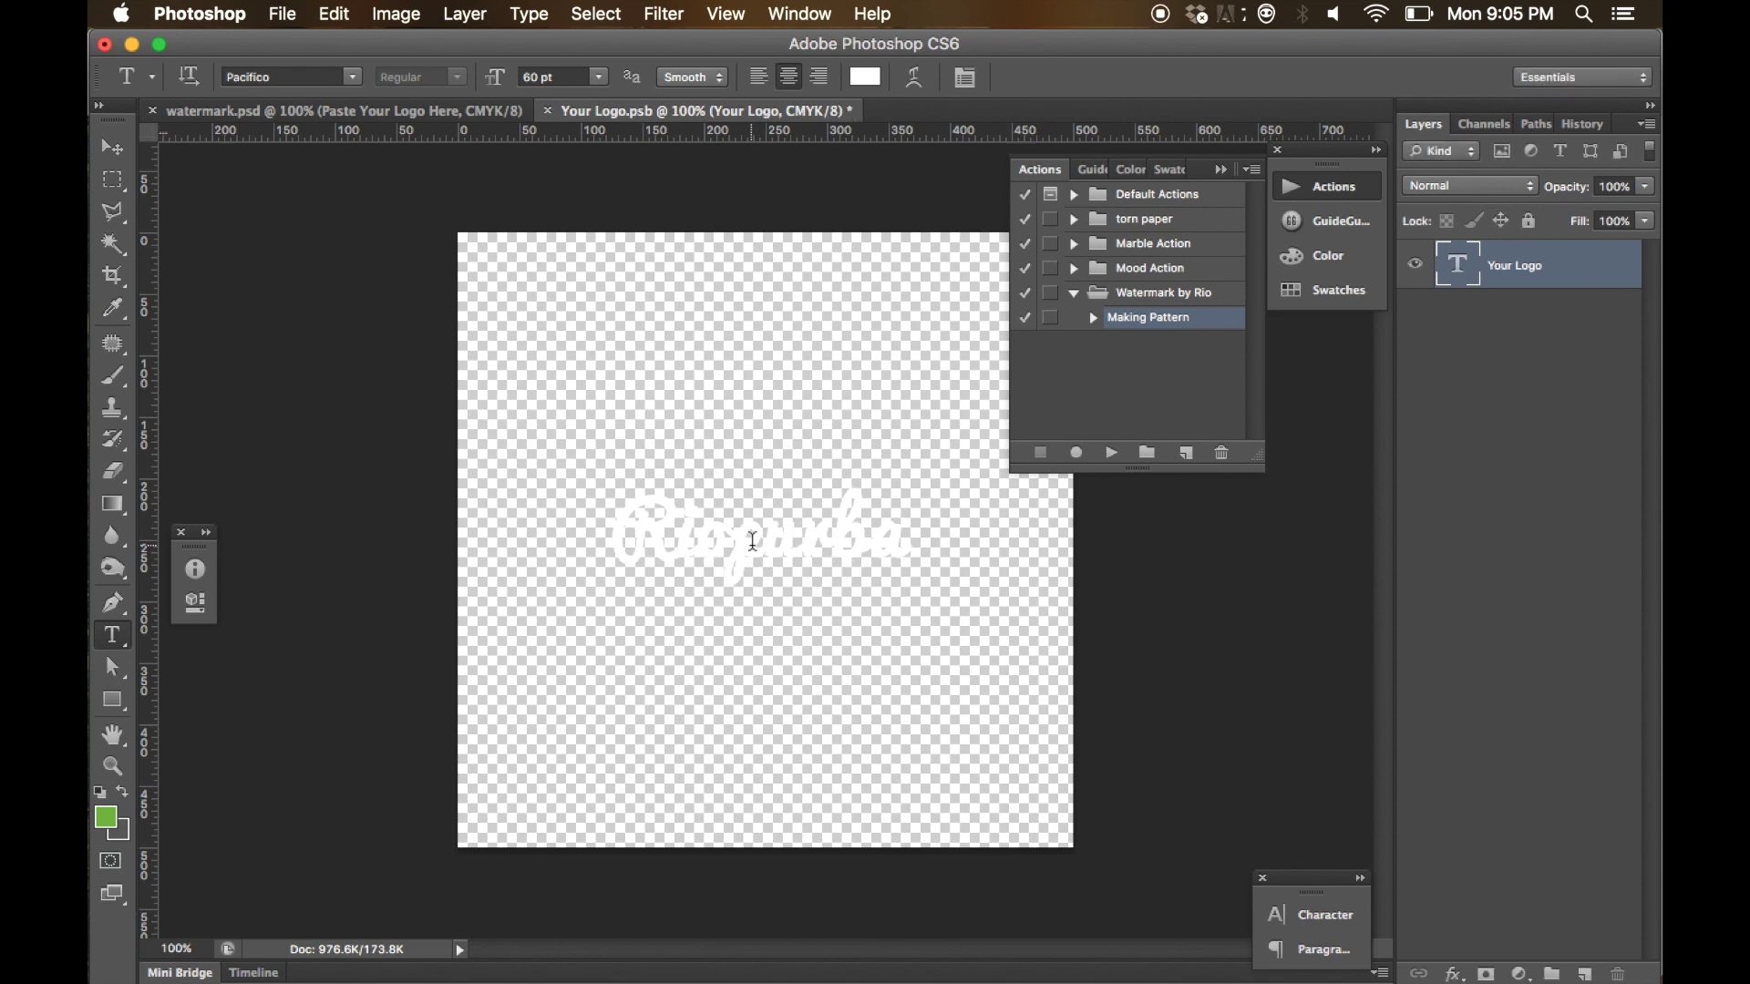
# - Save and close the Your Logo.psb document
pyautogui.click(112, 147)
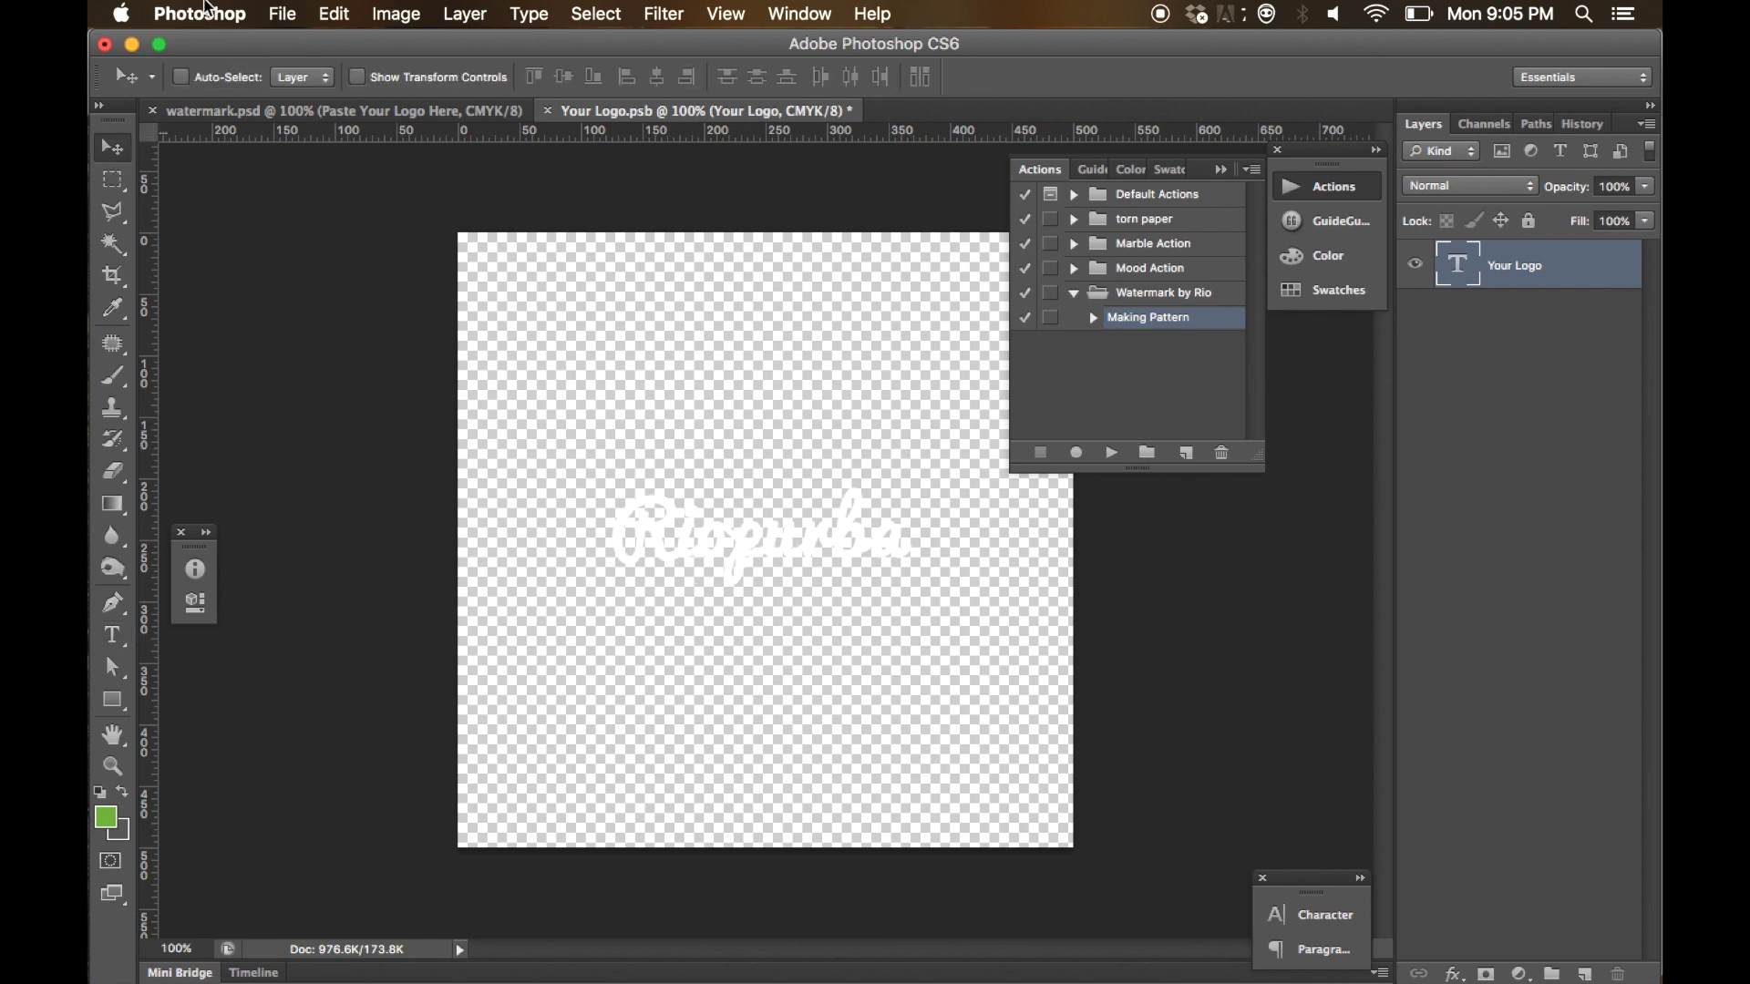
pyautogui.click(290, 15)
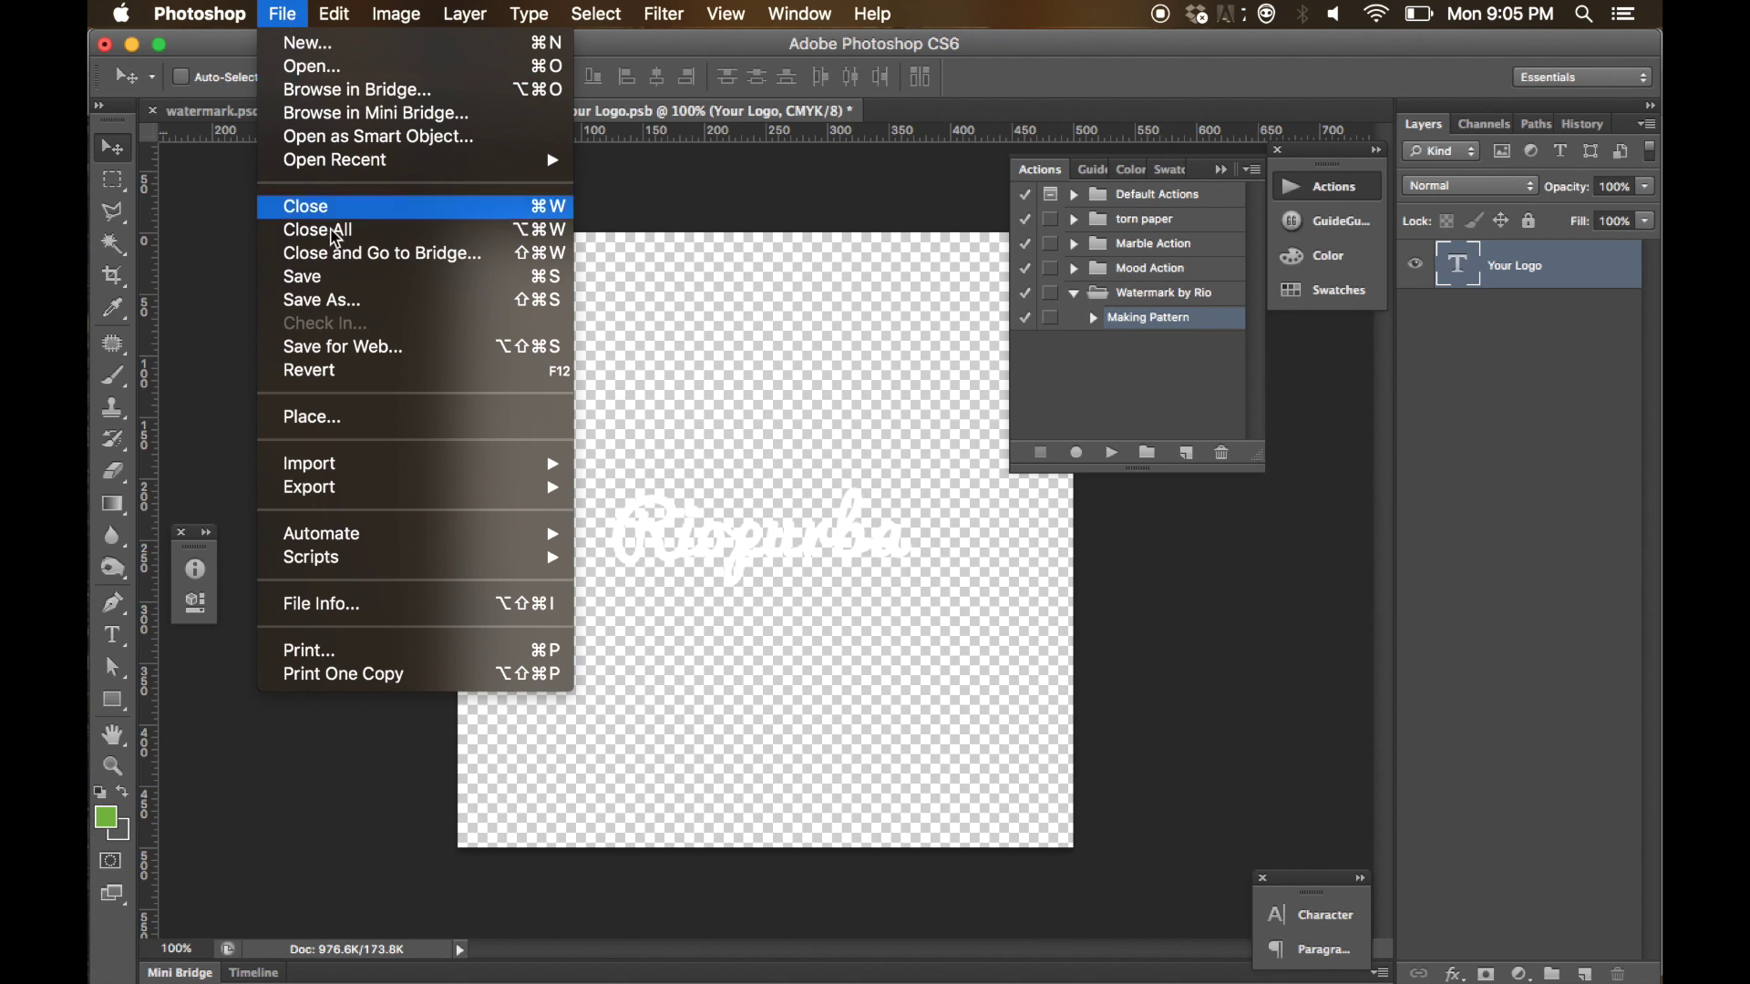
pyautogui.click(343, 275)
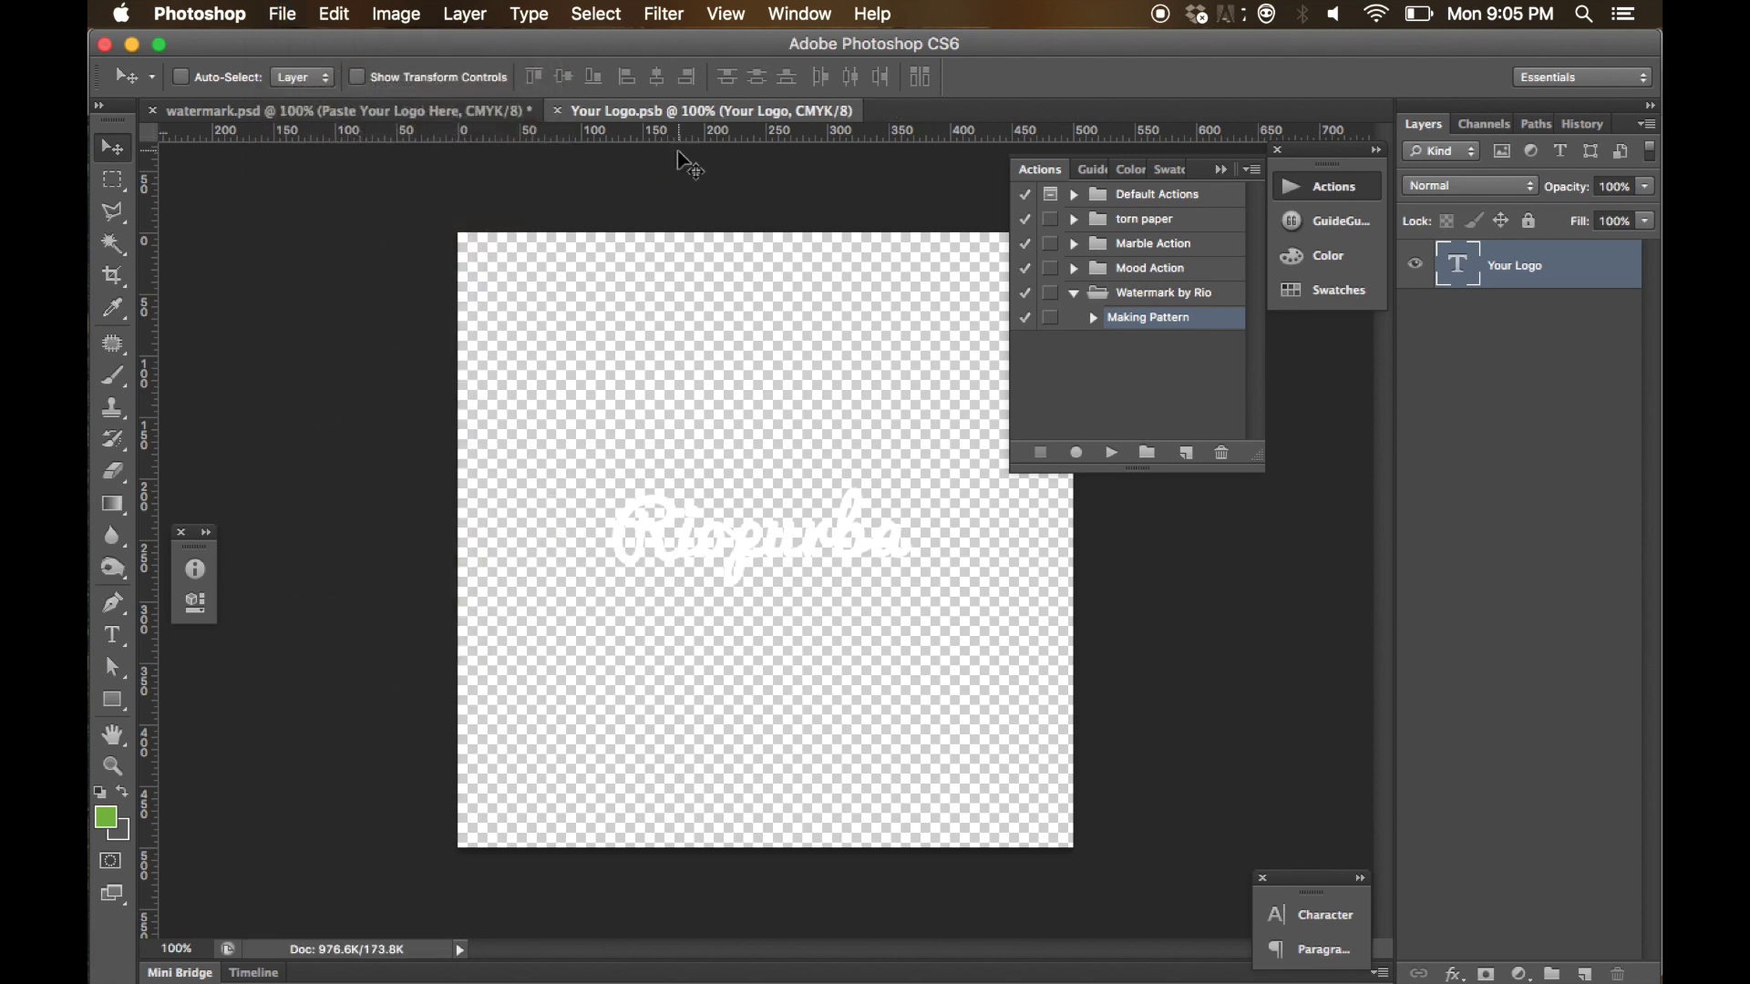
pyautogui.click(557, 111)
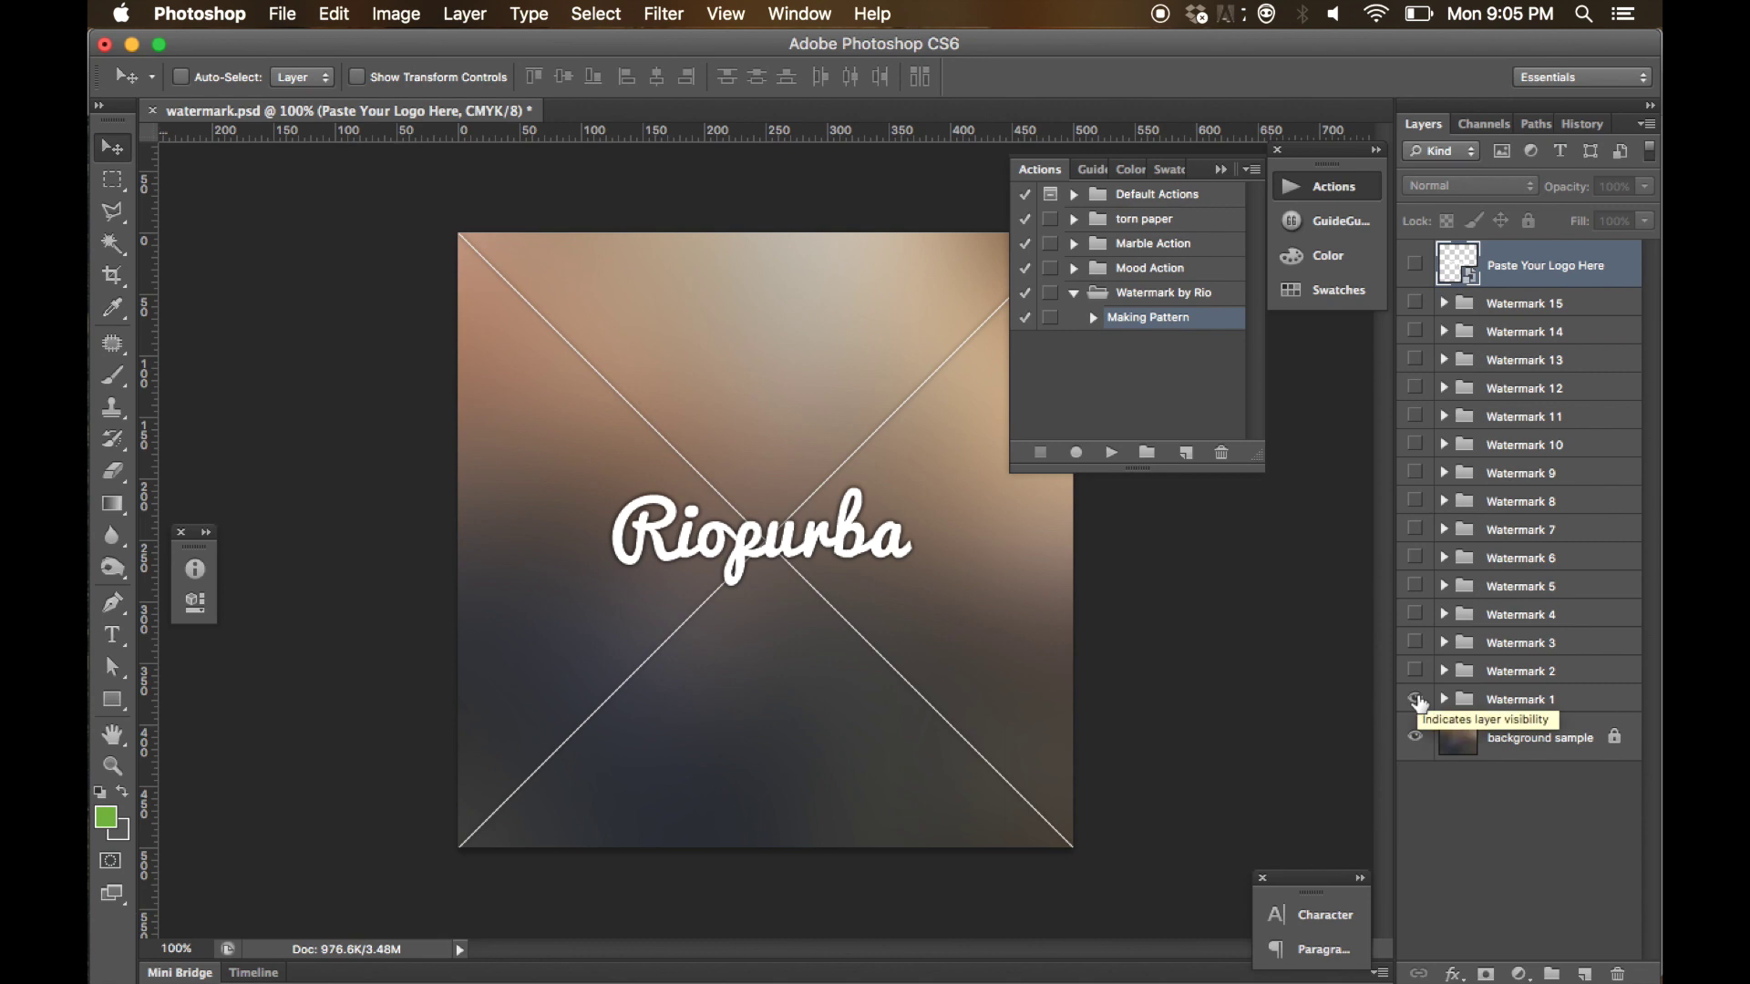
# - Preview Watermark groups 1 through 10, leaving Watermark 10's diagonal lines visible and selected
pyautogui.click(1416, 700)
pyautogui.click(1415, 672)
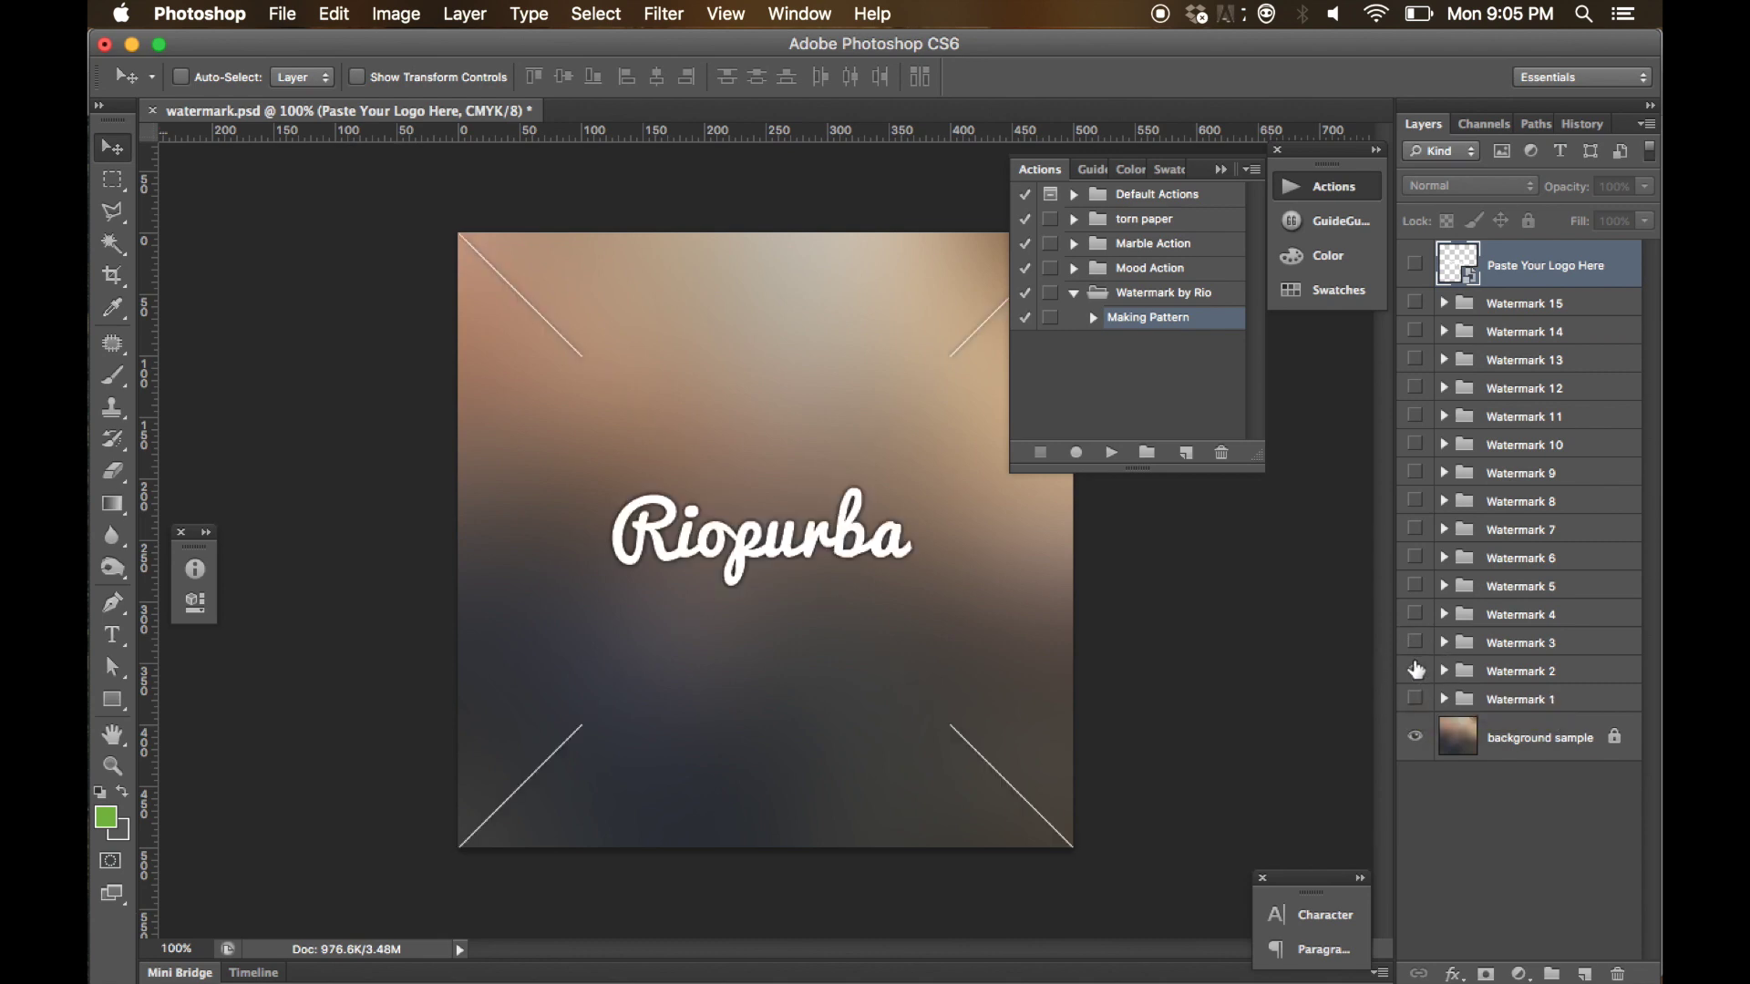
pyautogui.click(1415, 672)
pyautogui.click(1415, 644)
pyautogui.click(1416, 642)
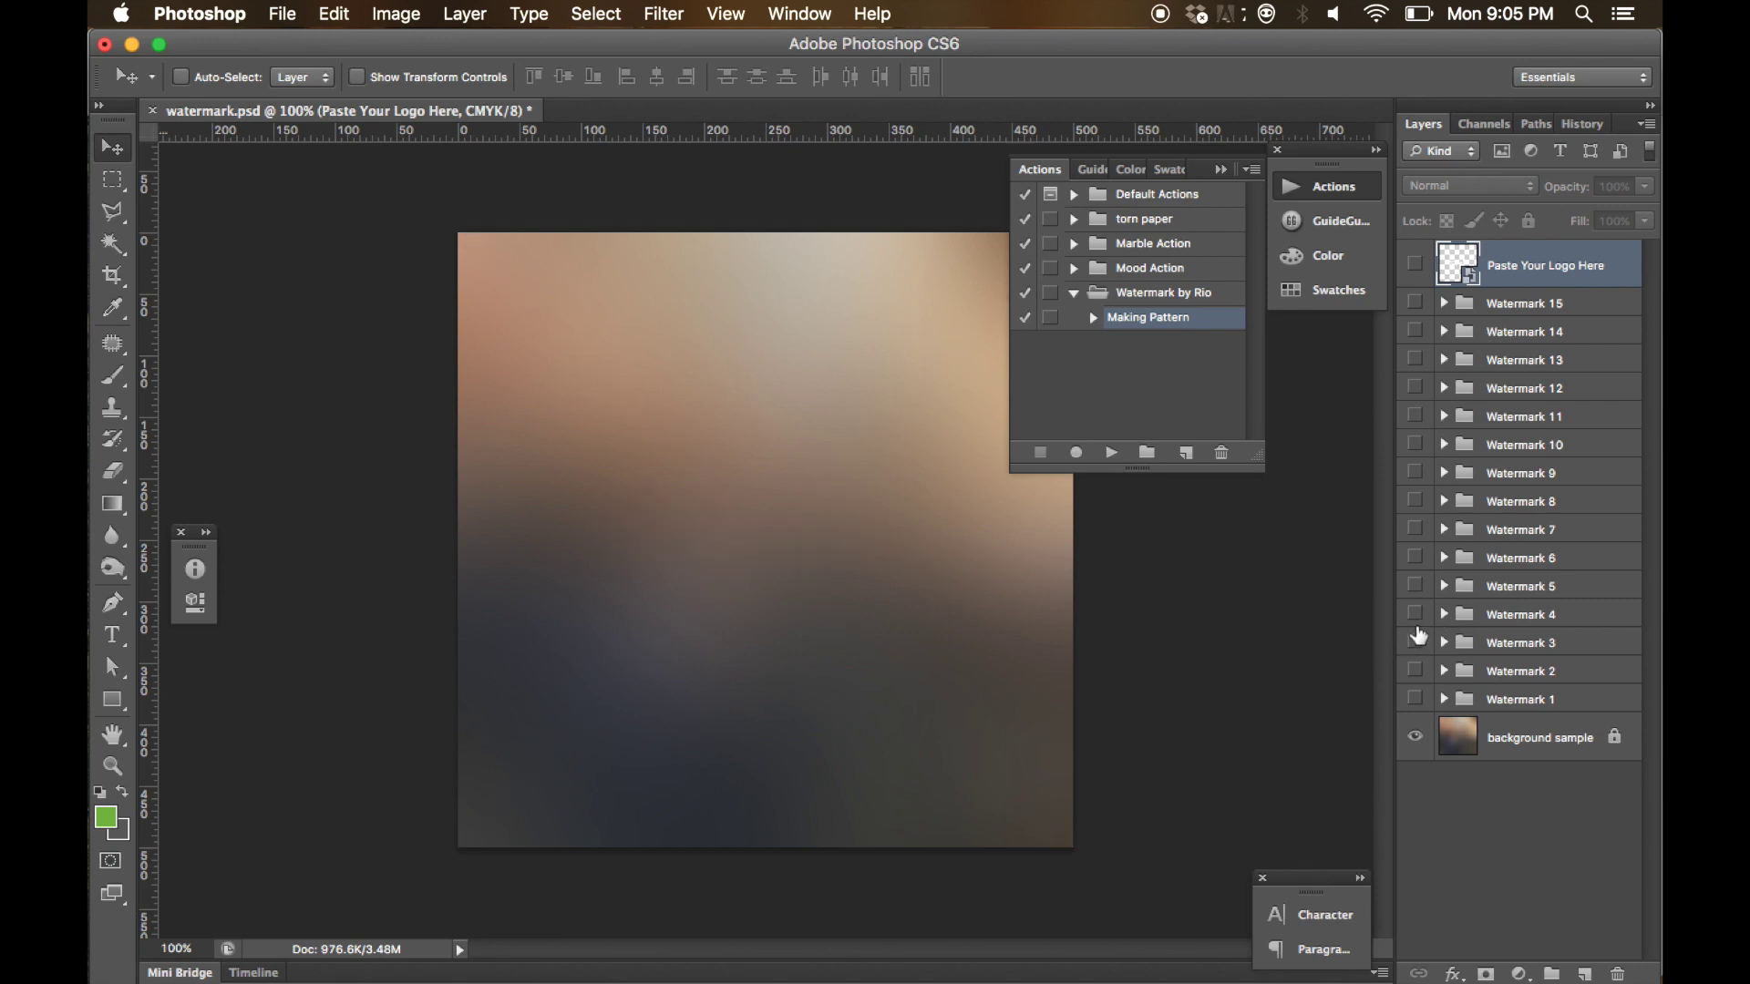
pyautogui.click(1415, 616)
pyautogui.click(1415, 616)
pyautogui.click(1415, 586)
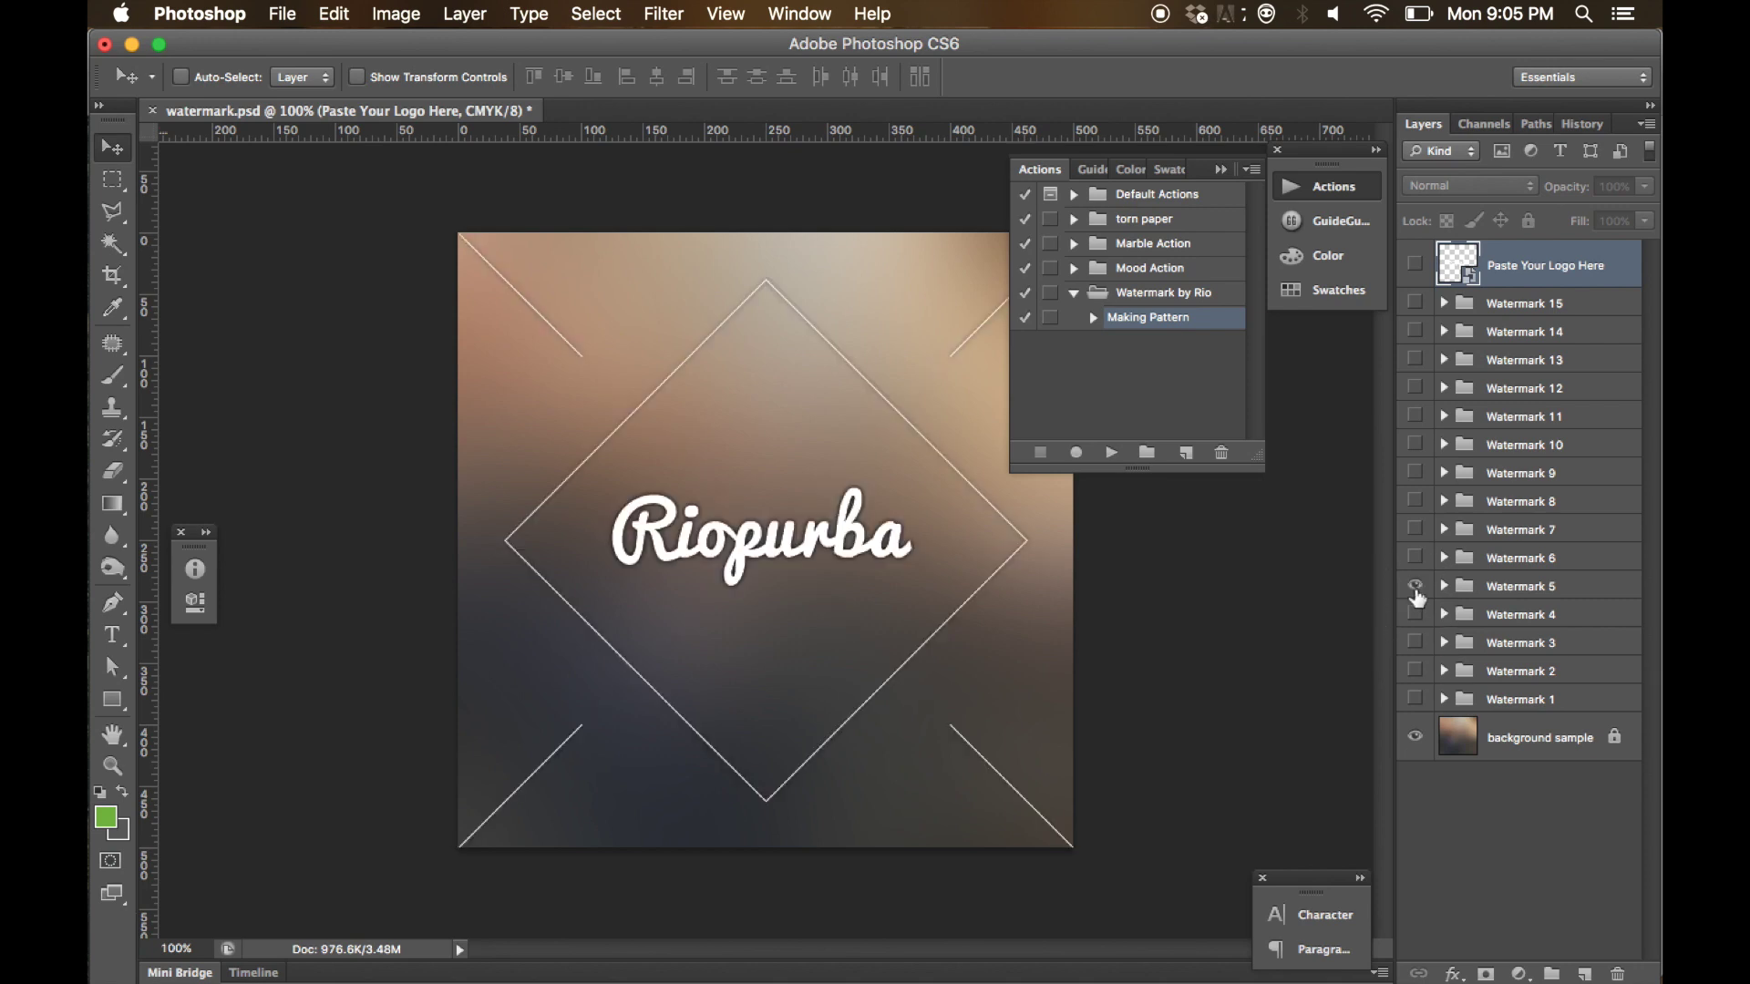
pyautogui.click(1415, 586)
pyautogui.click(1415, 558)
pyautogui.click(1415, 558)
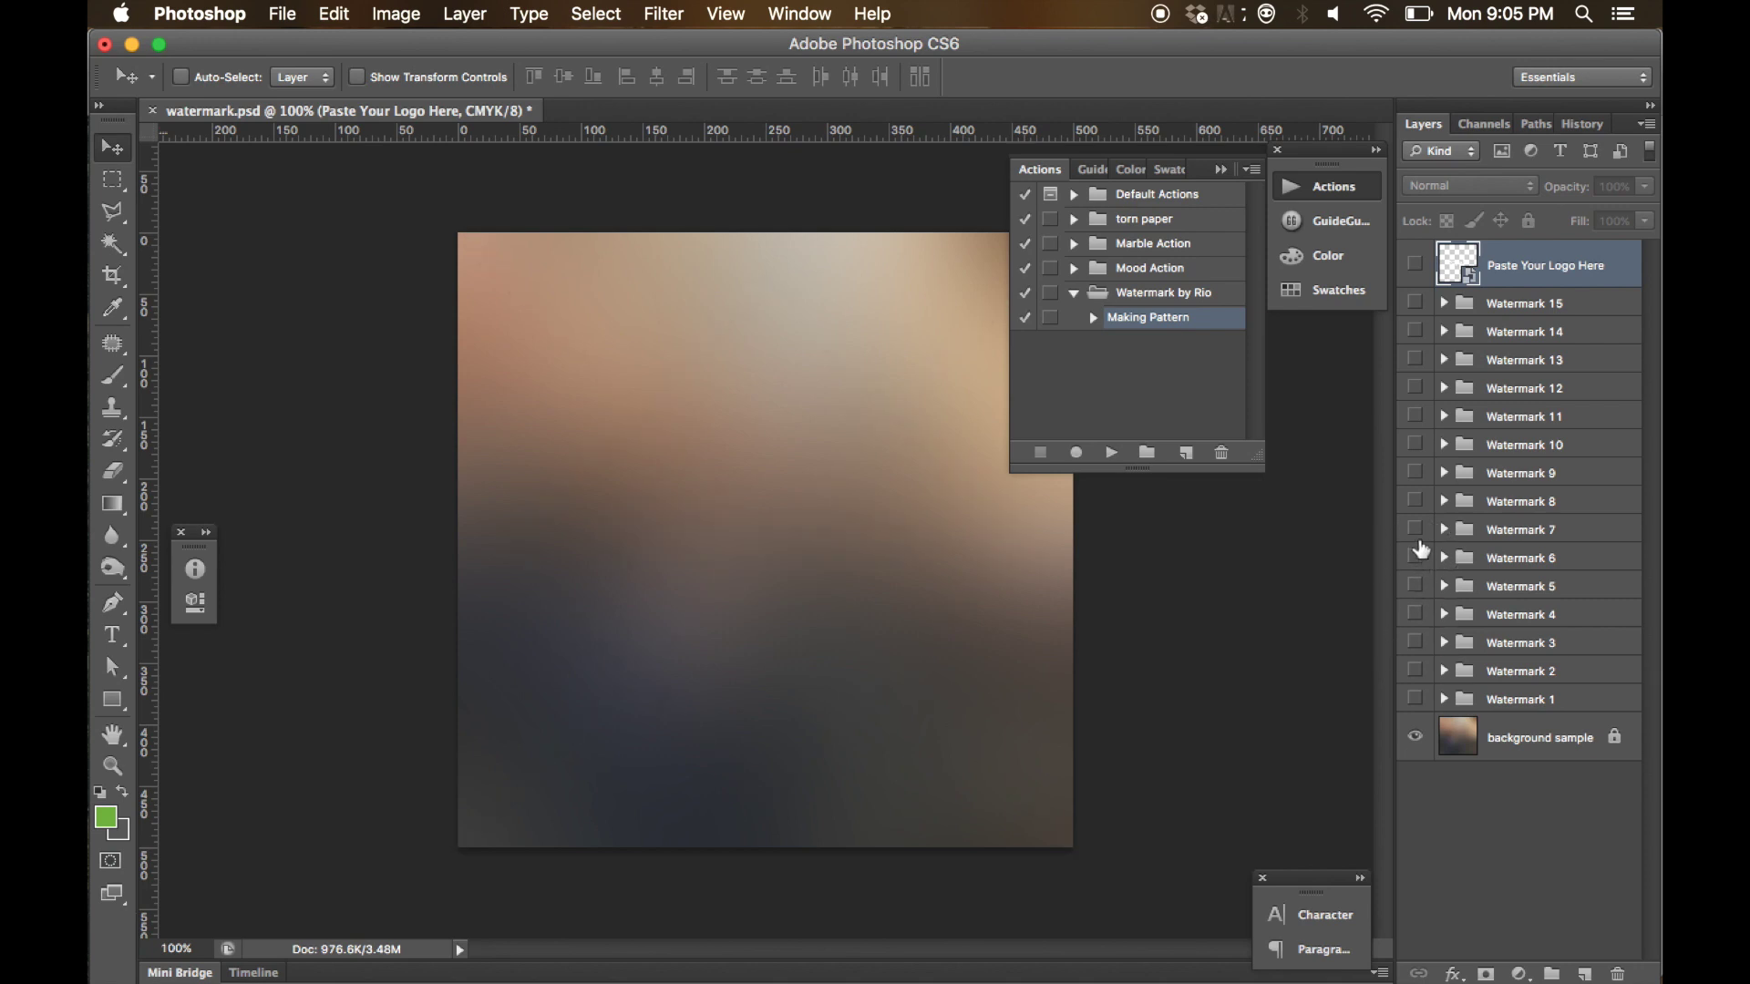
pyautogui.click(1415, 529)
pyautogui.click(1415, 529)
pyautogui.click(1415, 501)
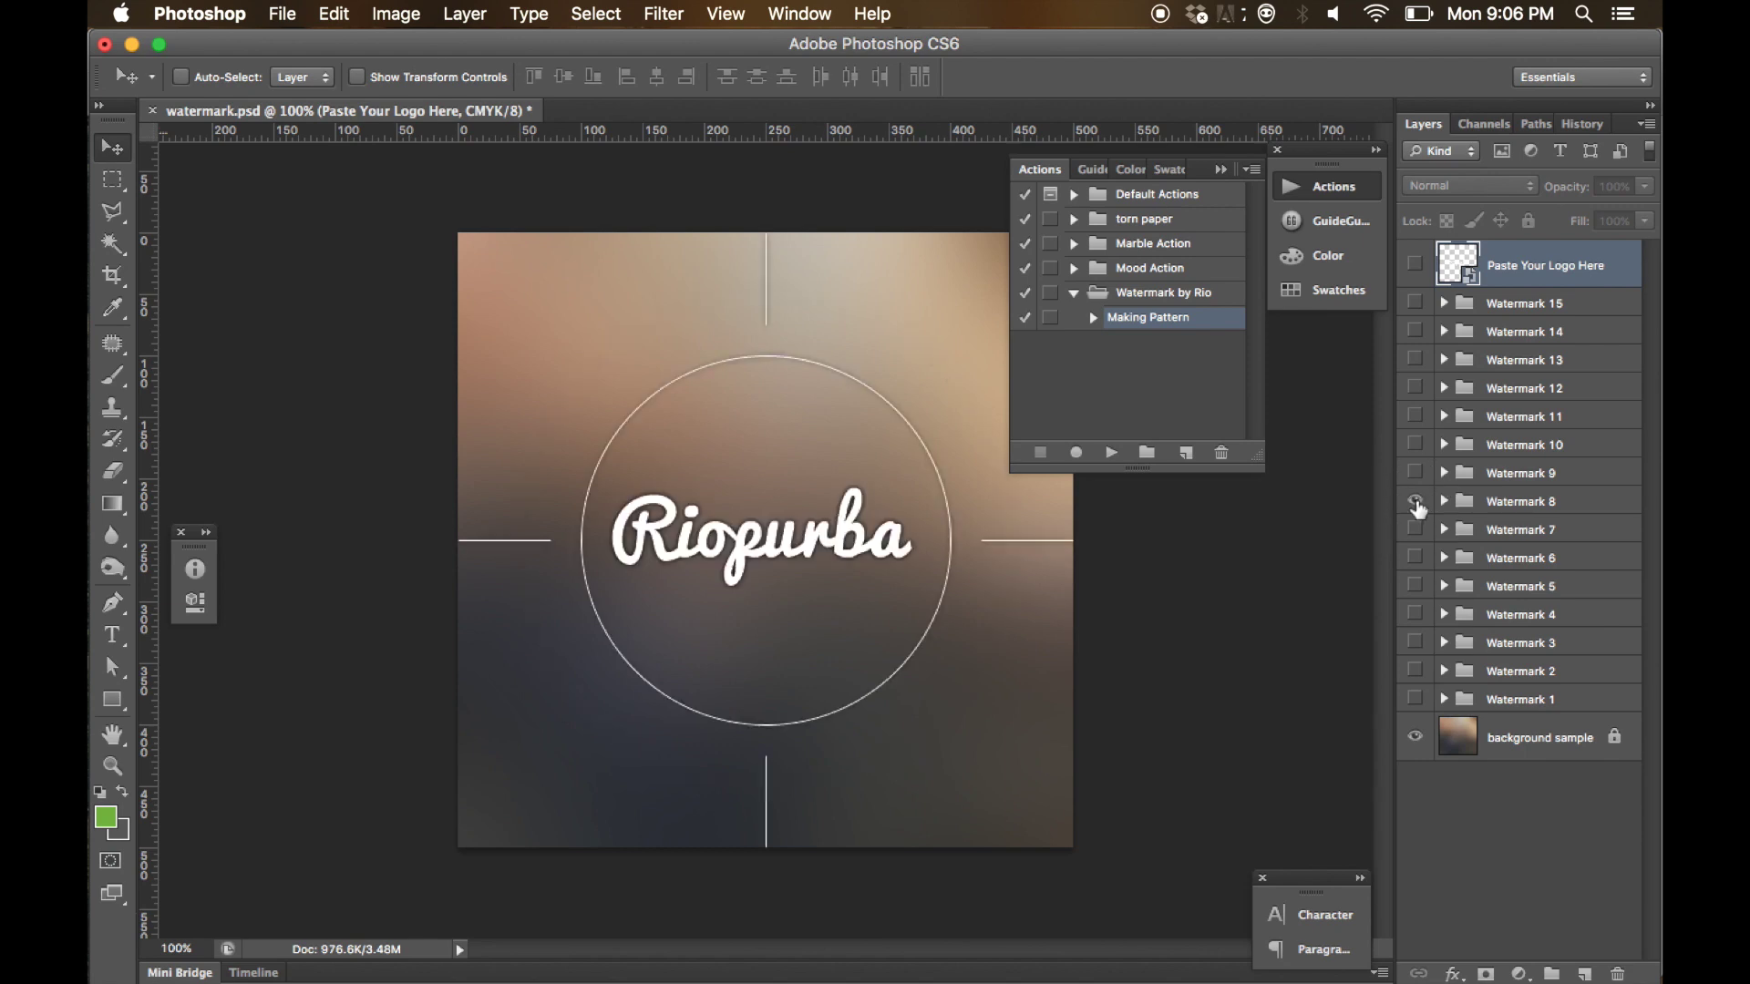
pyautogui.click(1415, 501)
pyautogui.click(1415, 473)
pyautogui.click(1415, 473)
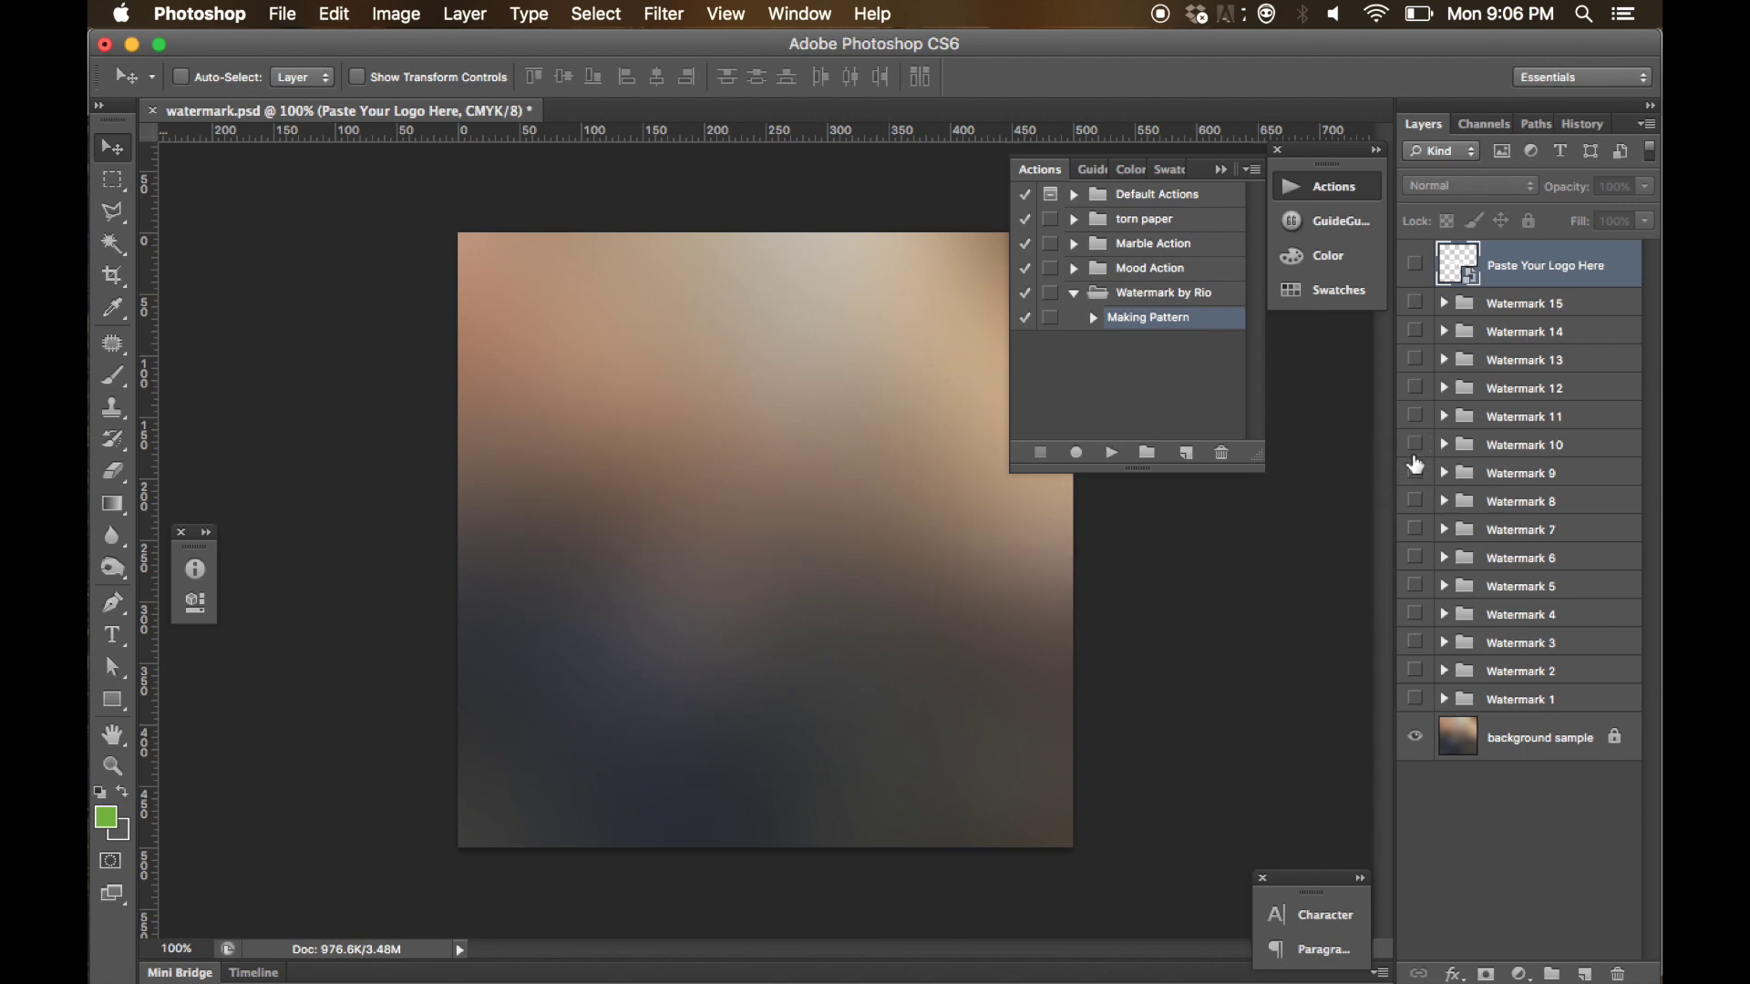
pyautogui.click(1415, 444)
pyautogui.click(1416, 445)
pyautogui.click(1416, 444)
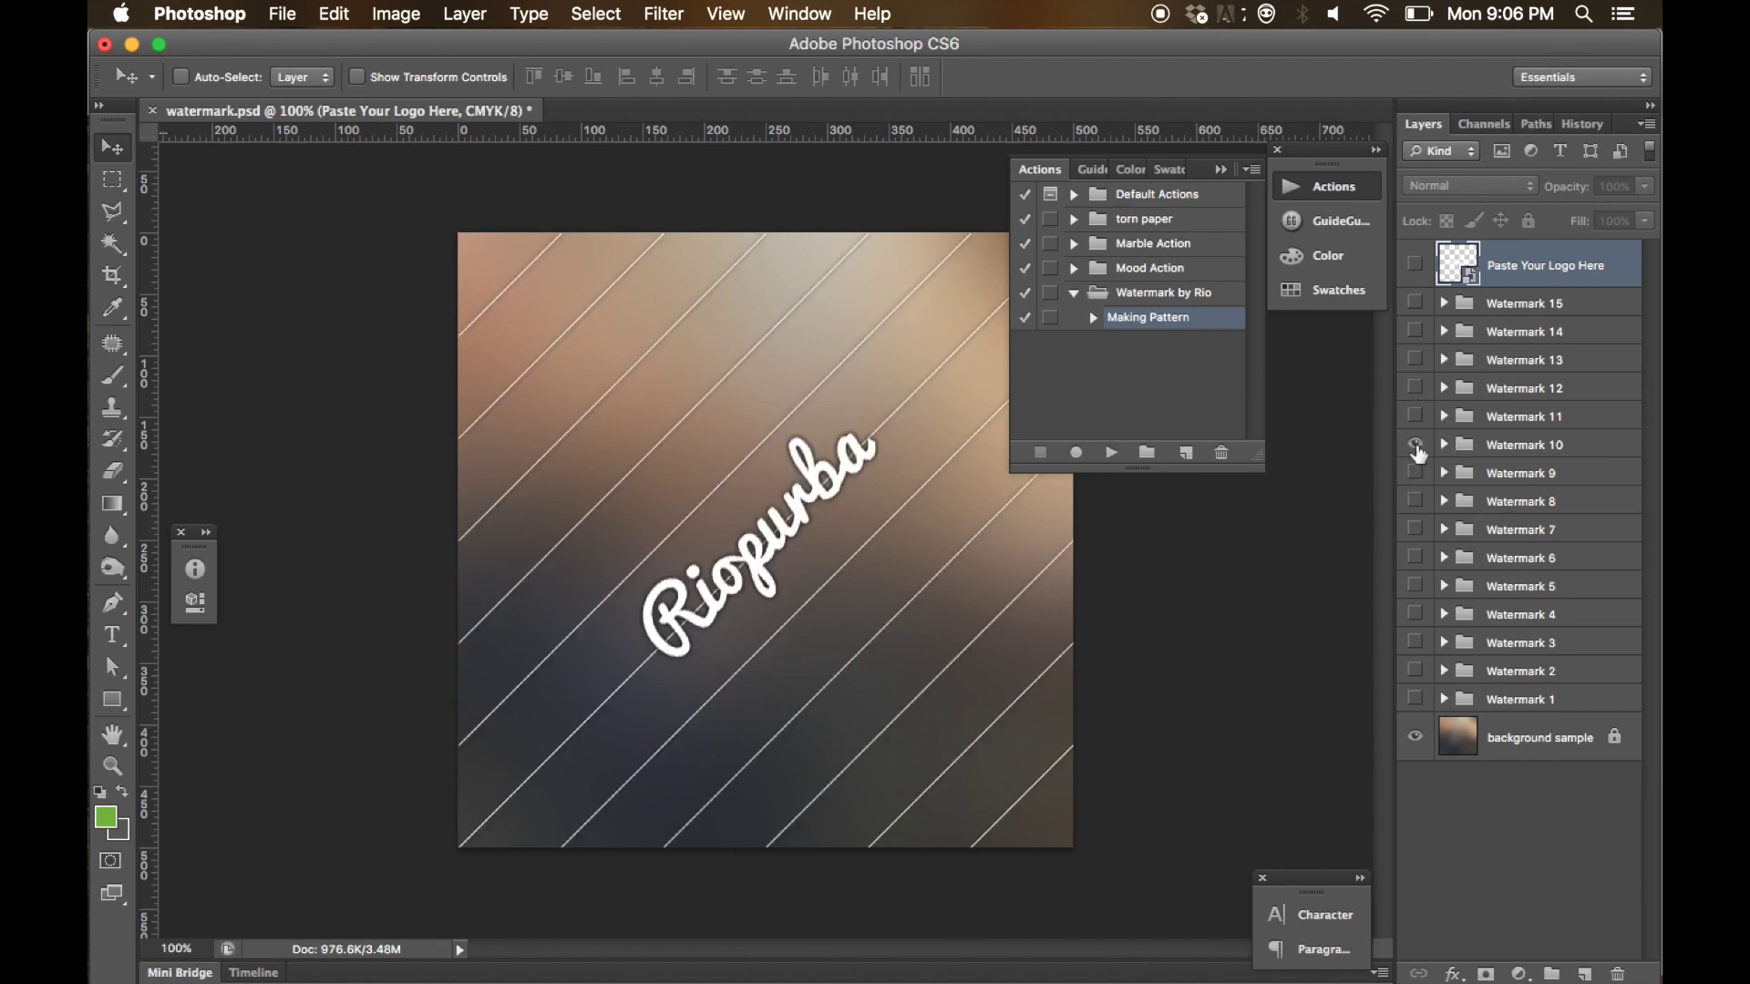
pyautogui.click(1417, 446)
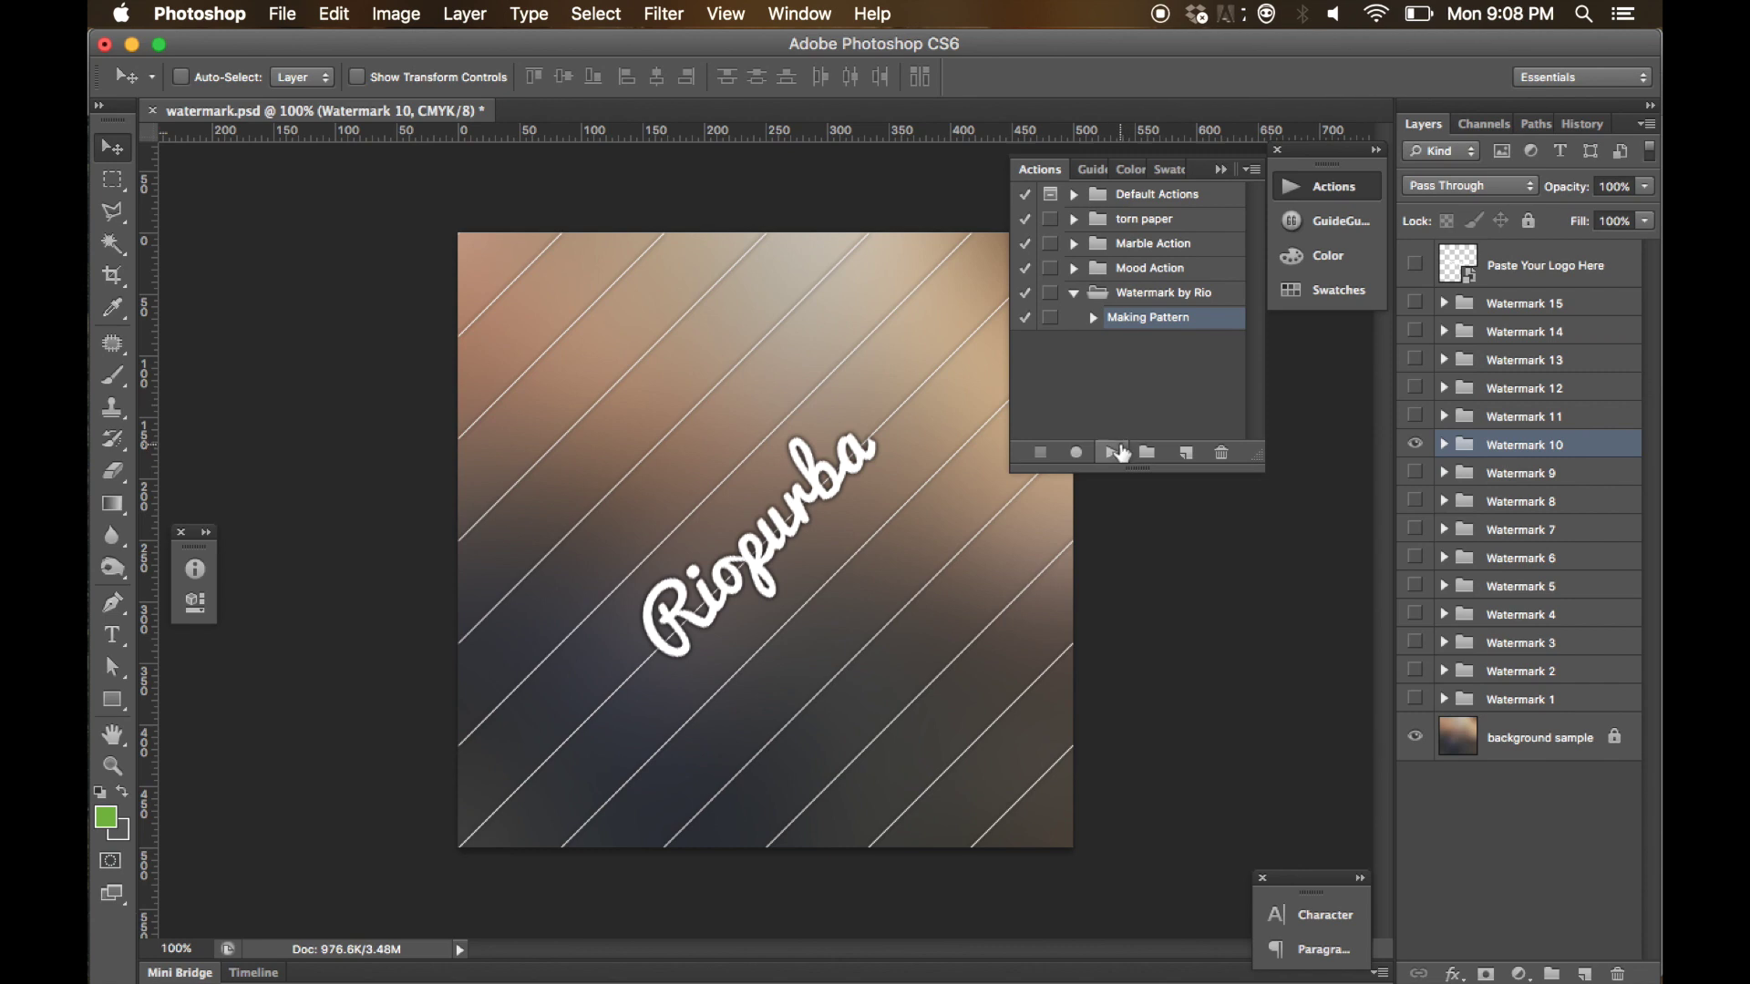
# - Hide the background sample, play Making Pattern on Watermark 10, then switch to Chrome
pyautogui.click(1416, 739)
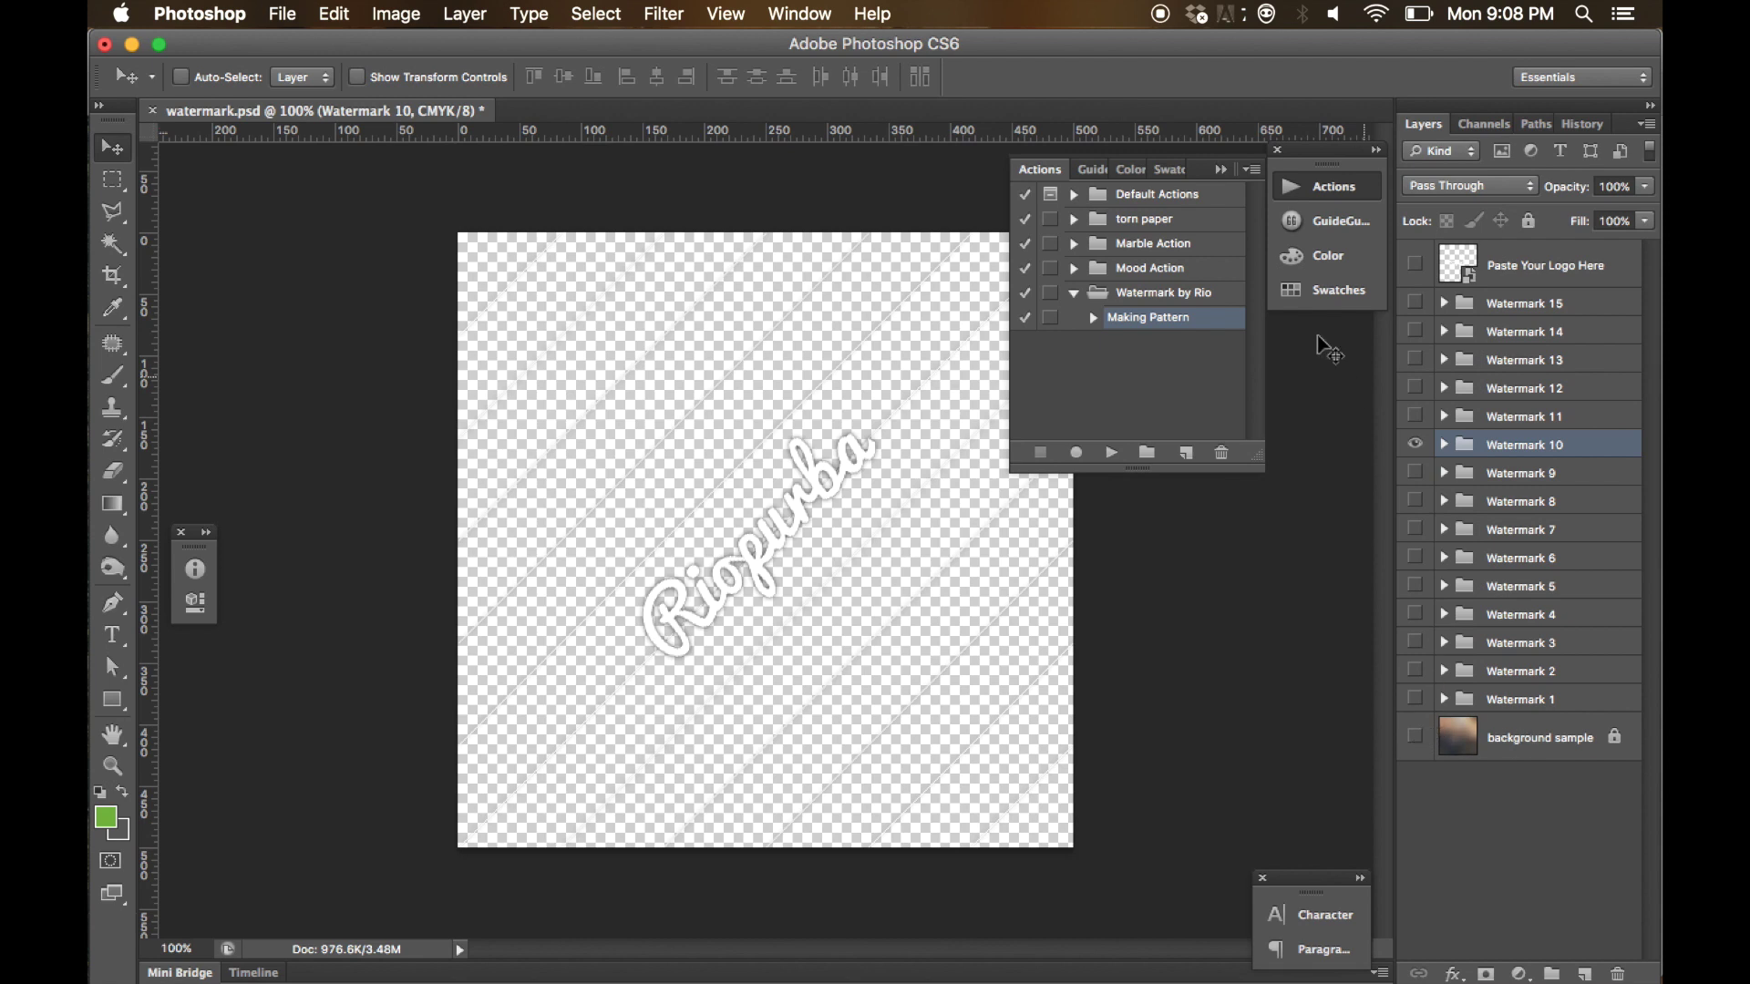
pyautogui.click(1112, 454)
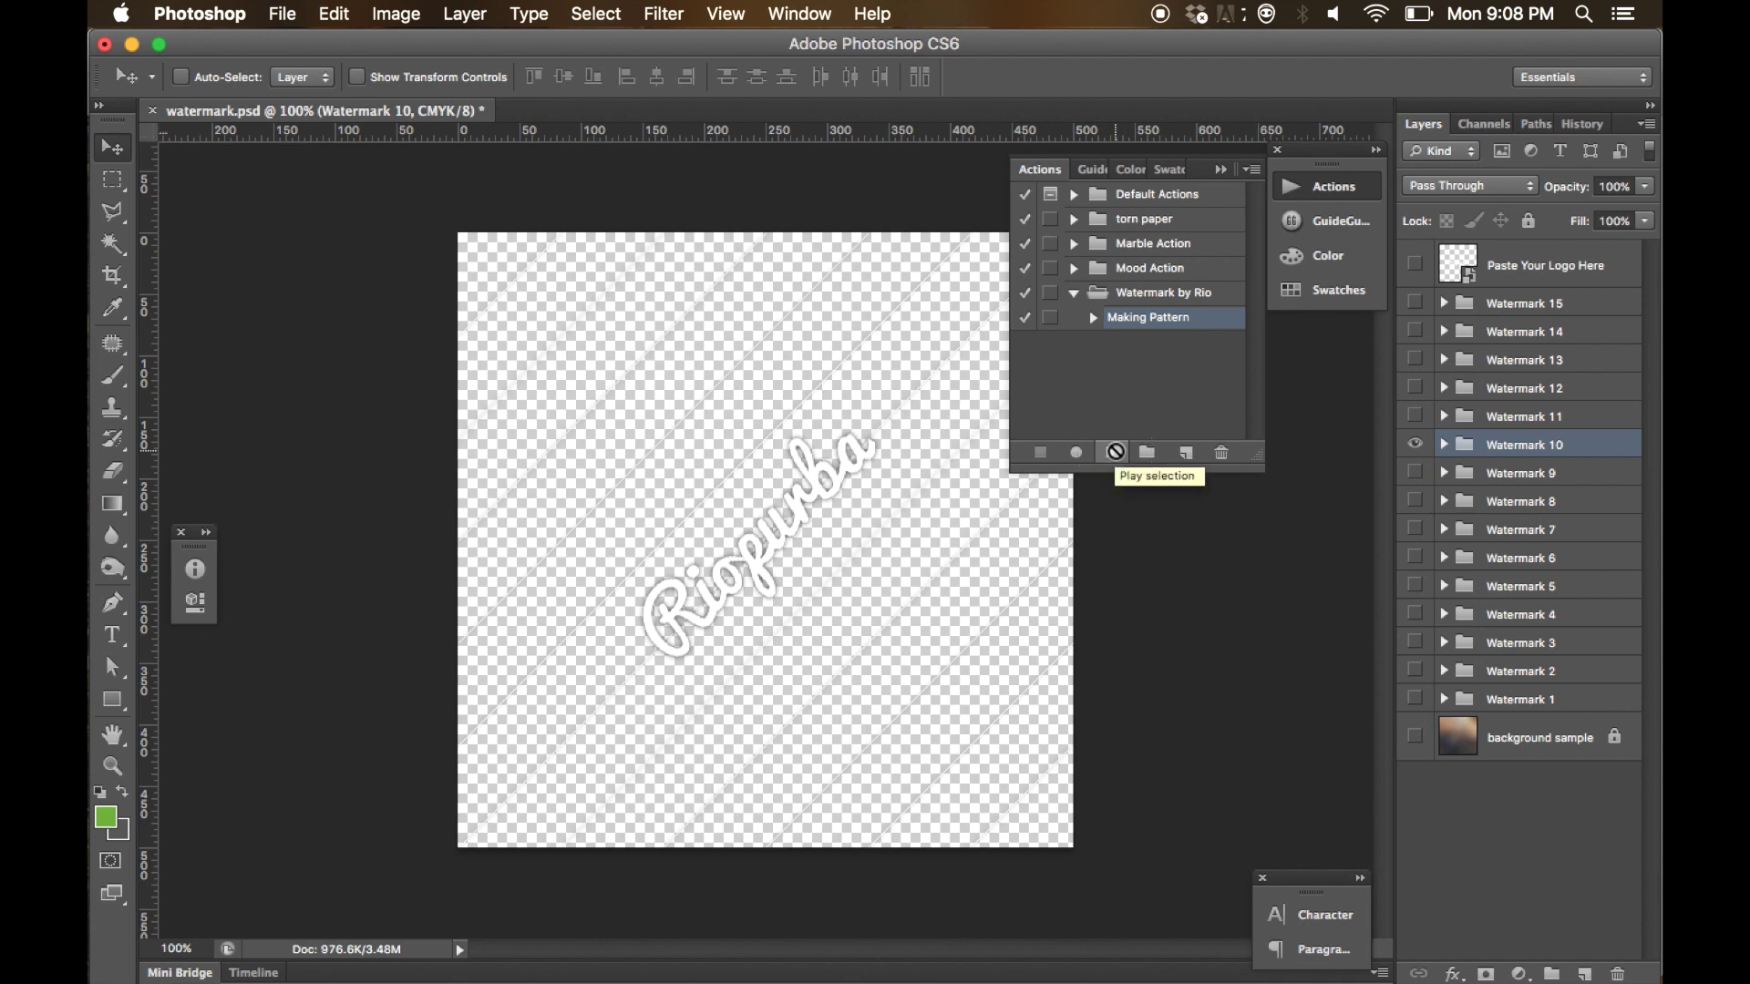
pyautogui.moveTo(1002, 957)
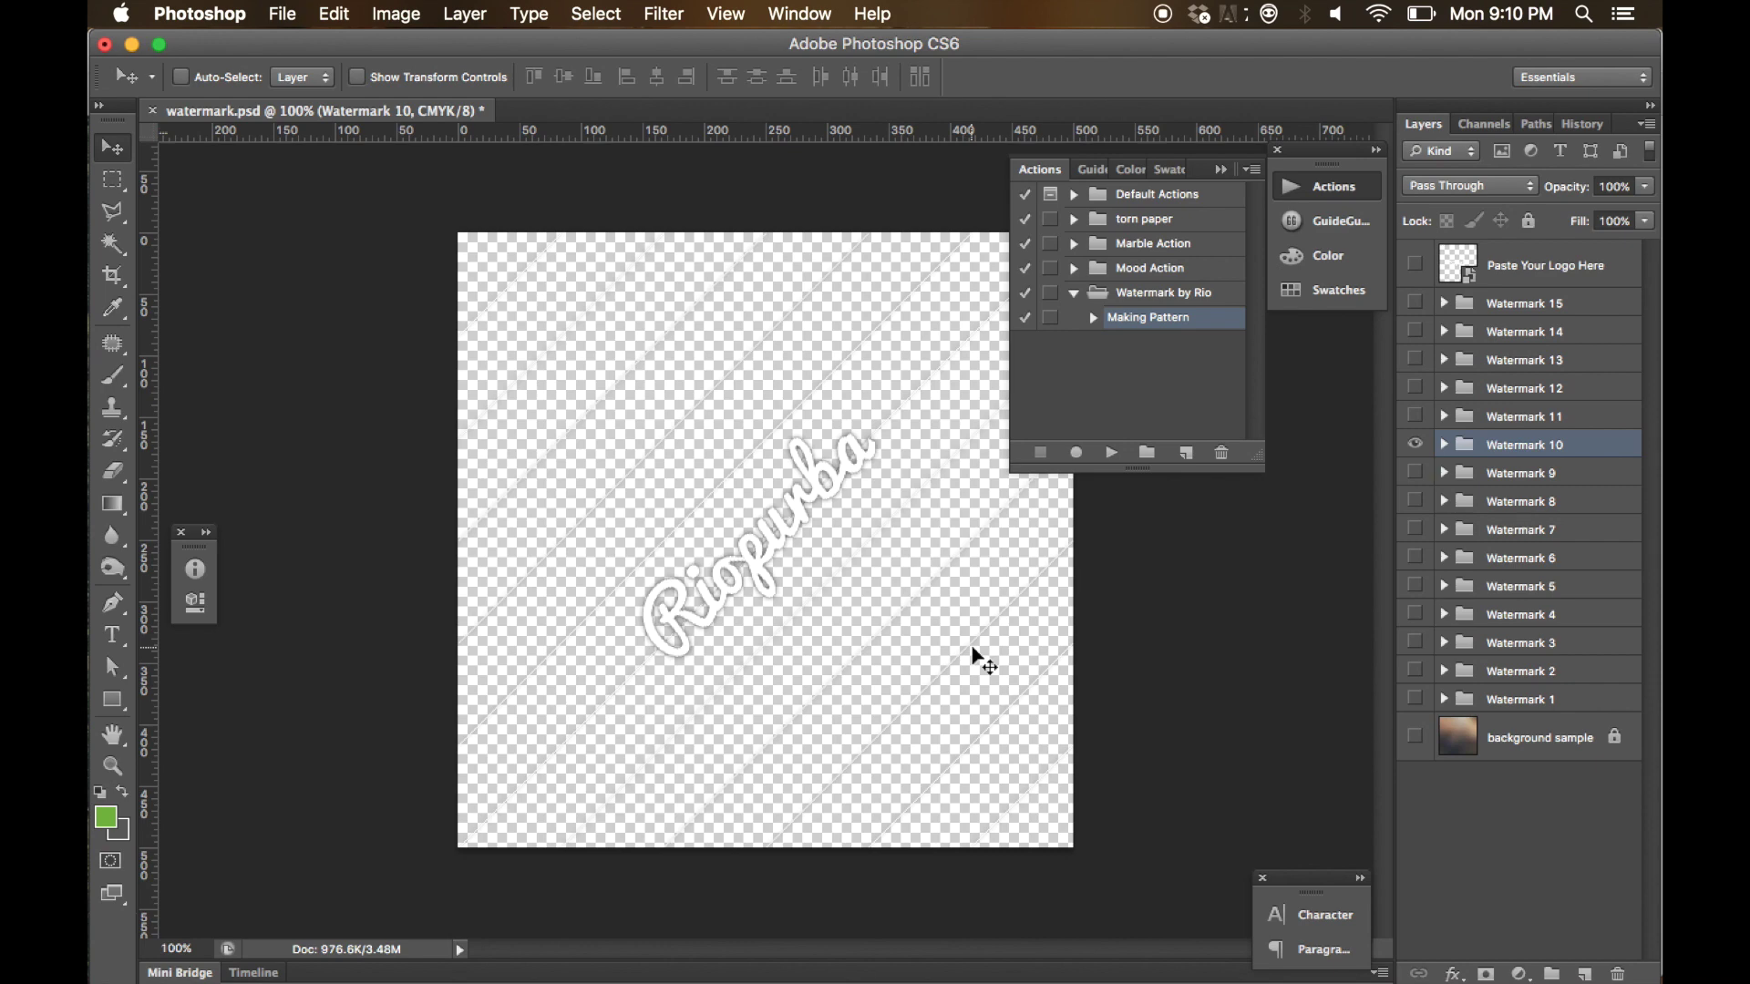
pyautogui.press('super+Tab')
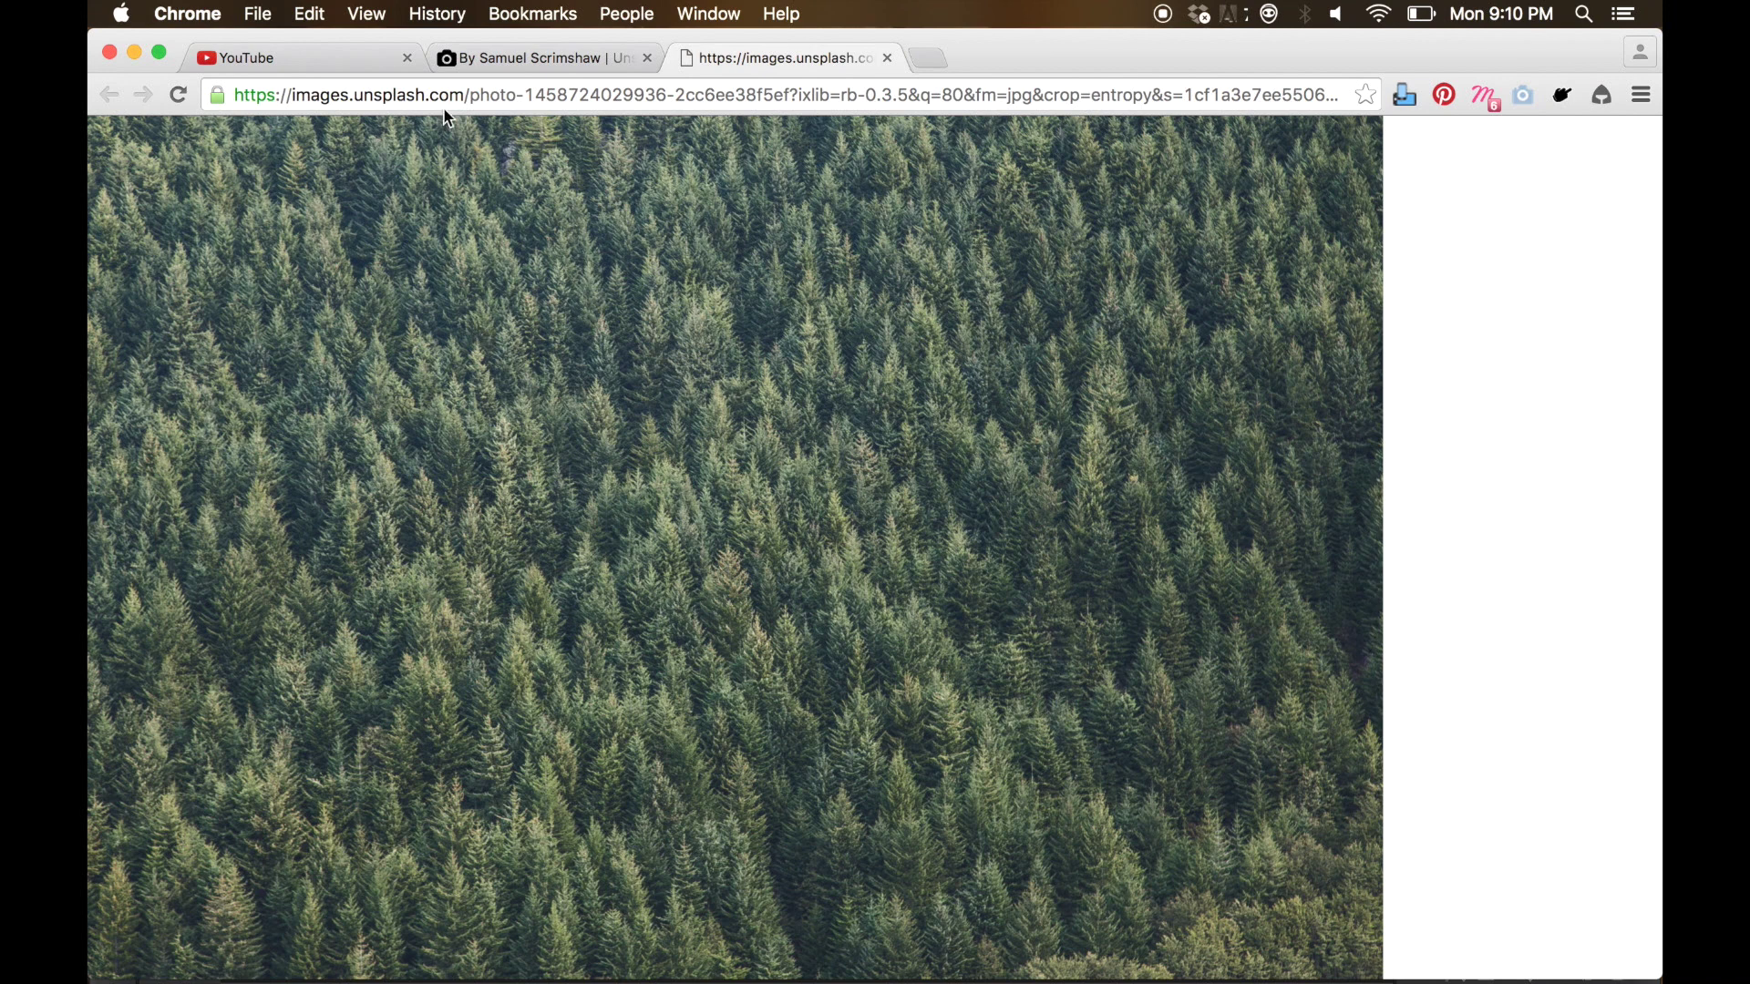
# - Copy the pine forest image from its Chrome tab
pyautogui.rightClick(572, 313)
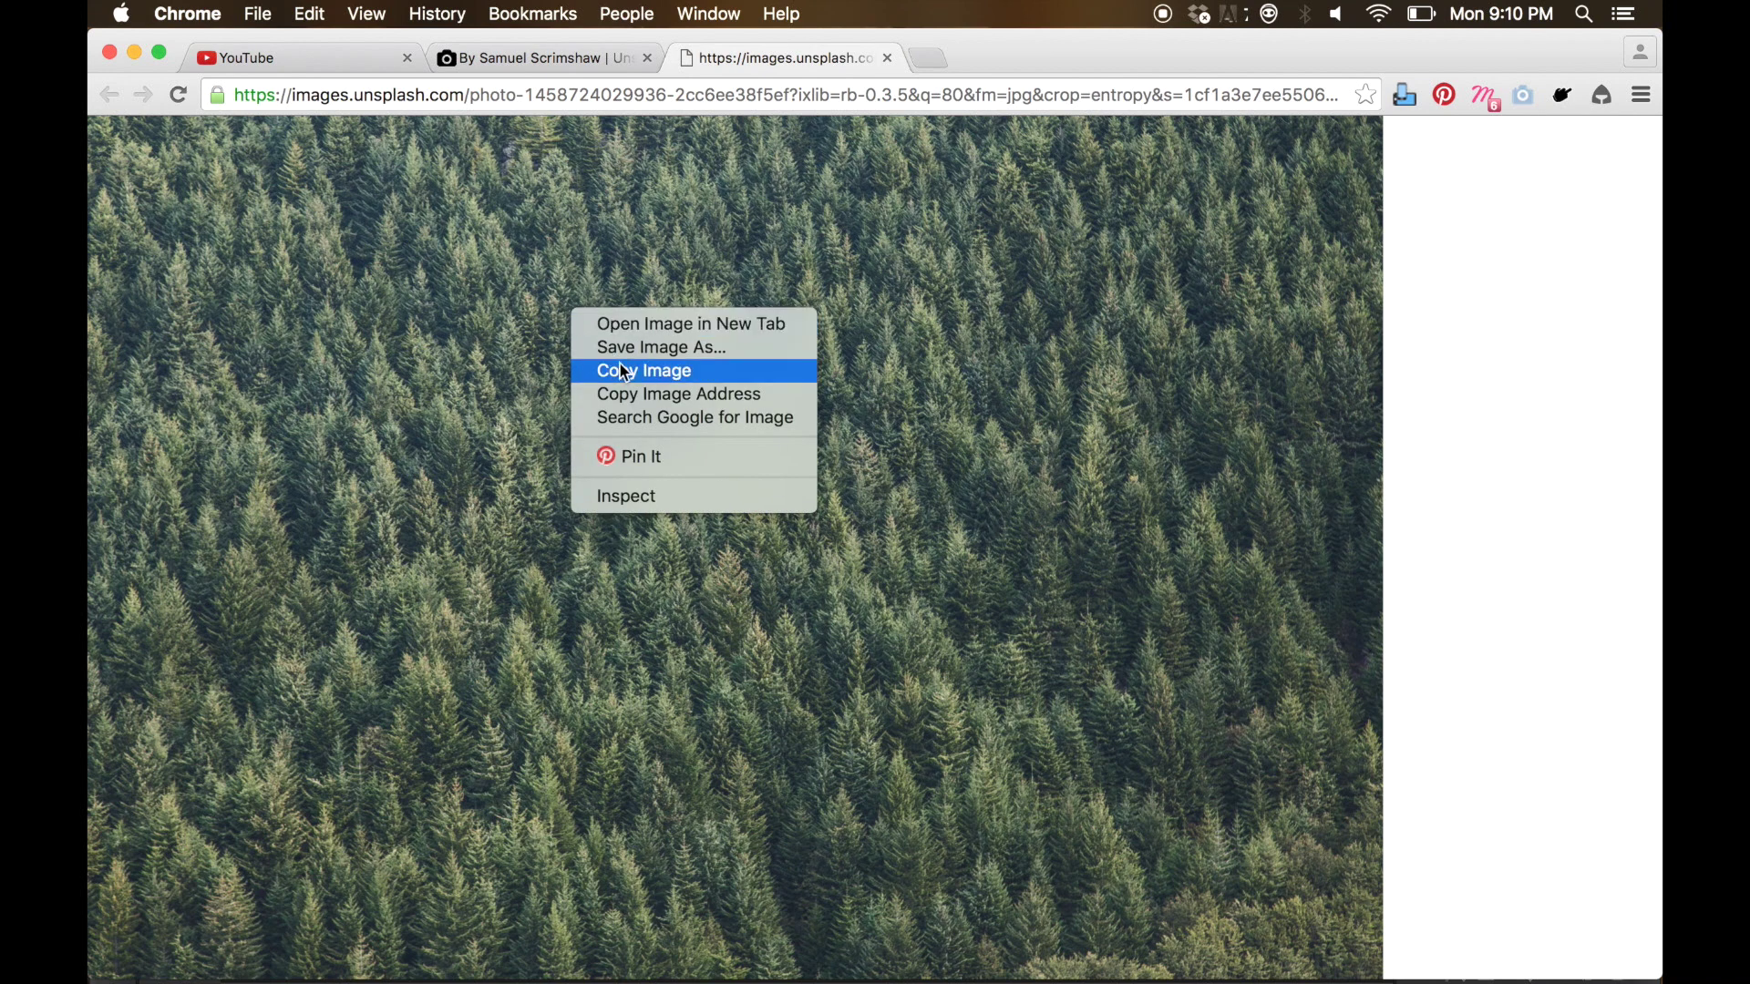
pyautogui.click(628, 369)
# - Create a 4979×3319 px document from the clipboard preset and paste the forest photo in
pyautogui.moveTo(764, 980)
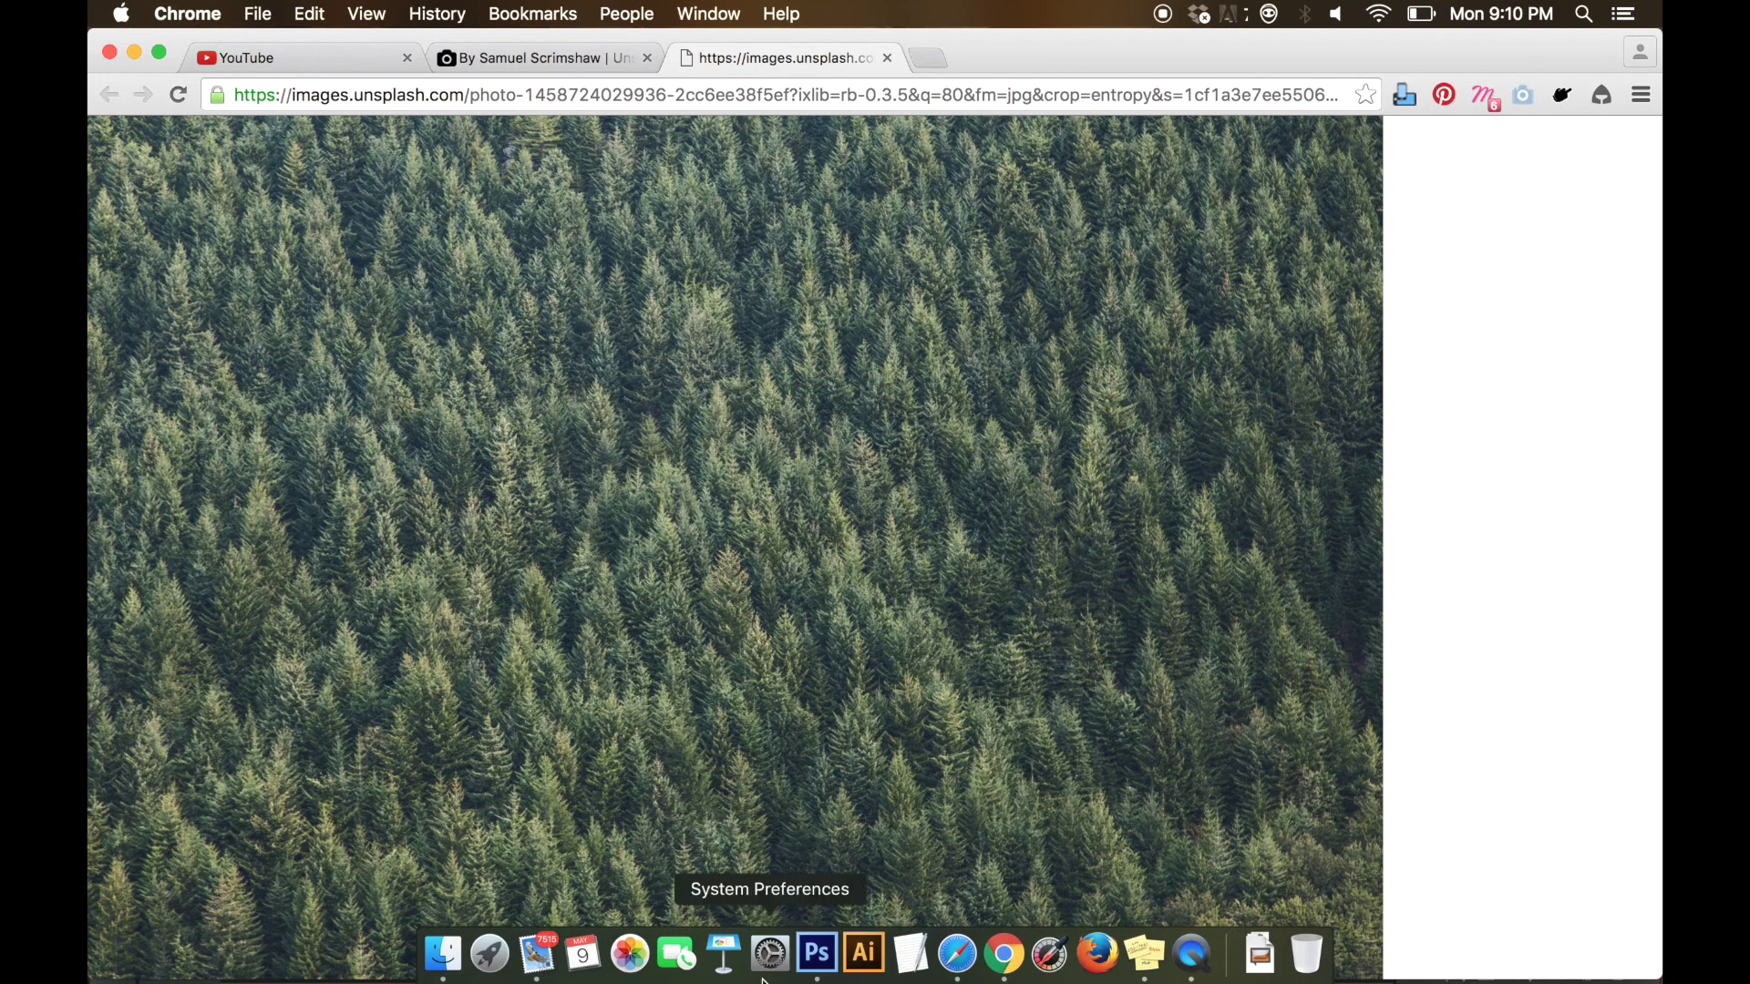
pyautogui.click(817, 953)
pyautogui.press('super+n')
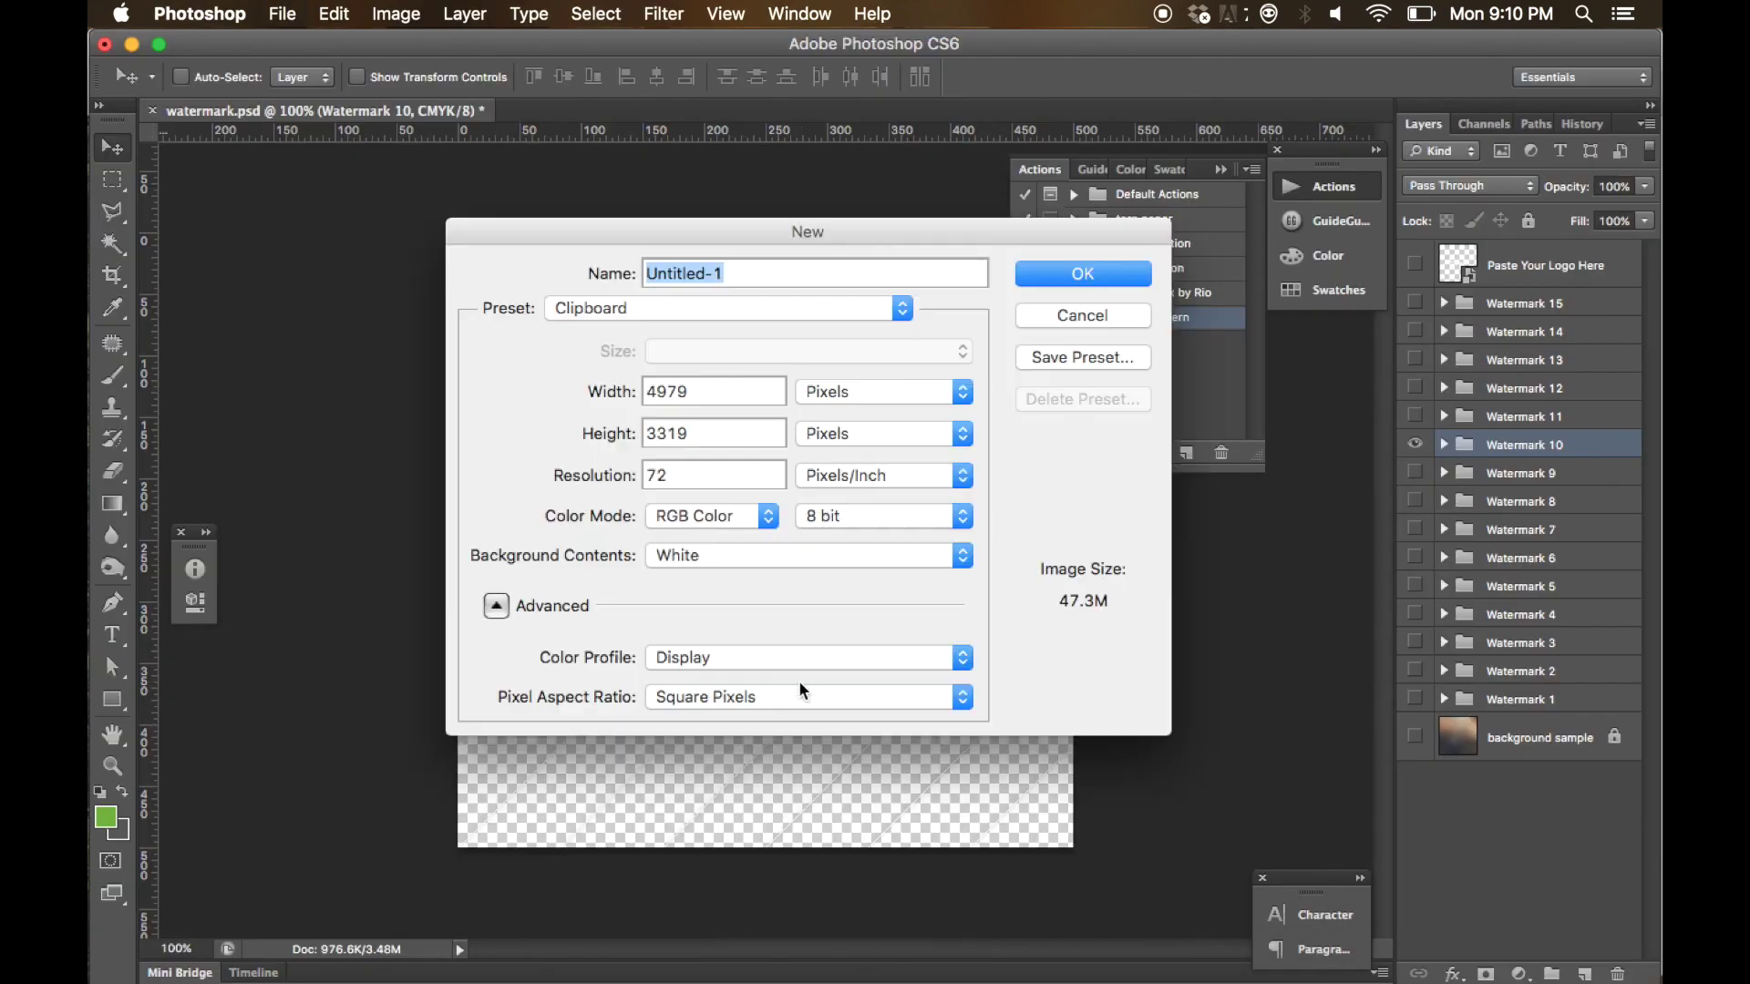
pyautogui.click(1072, 277)
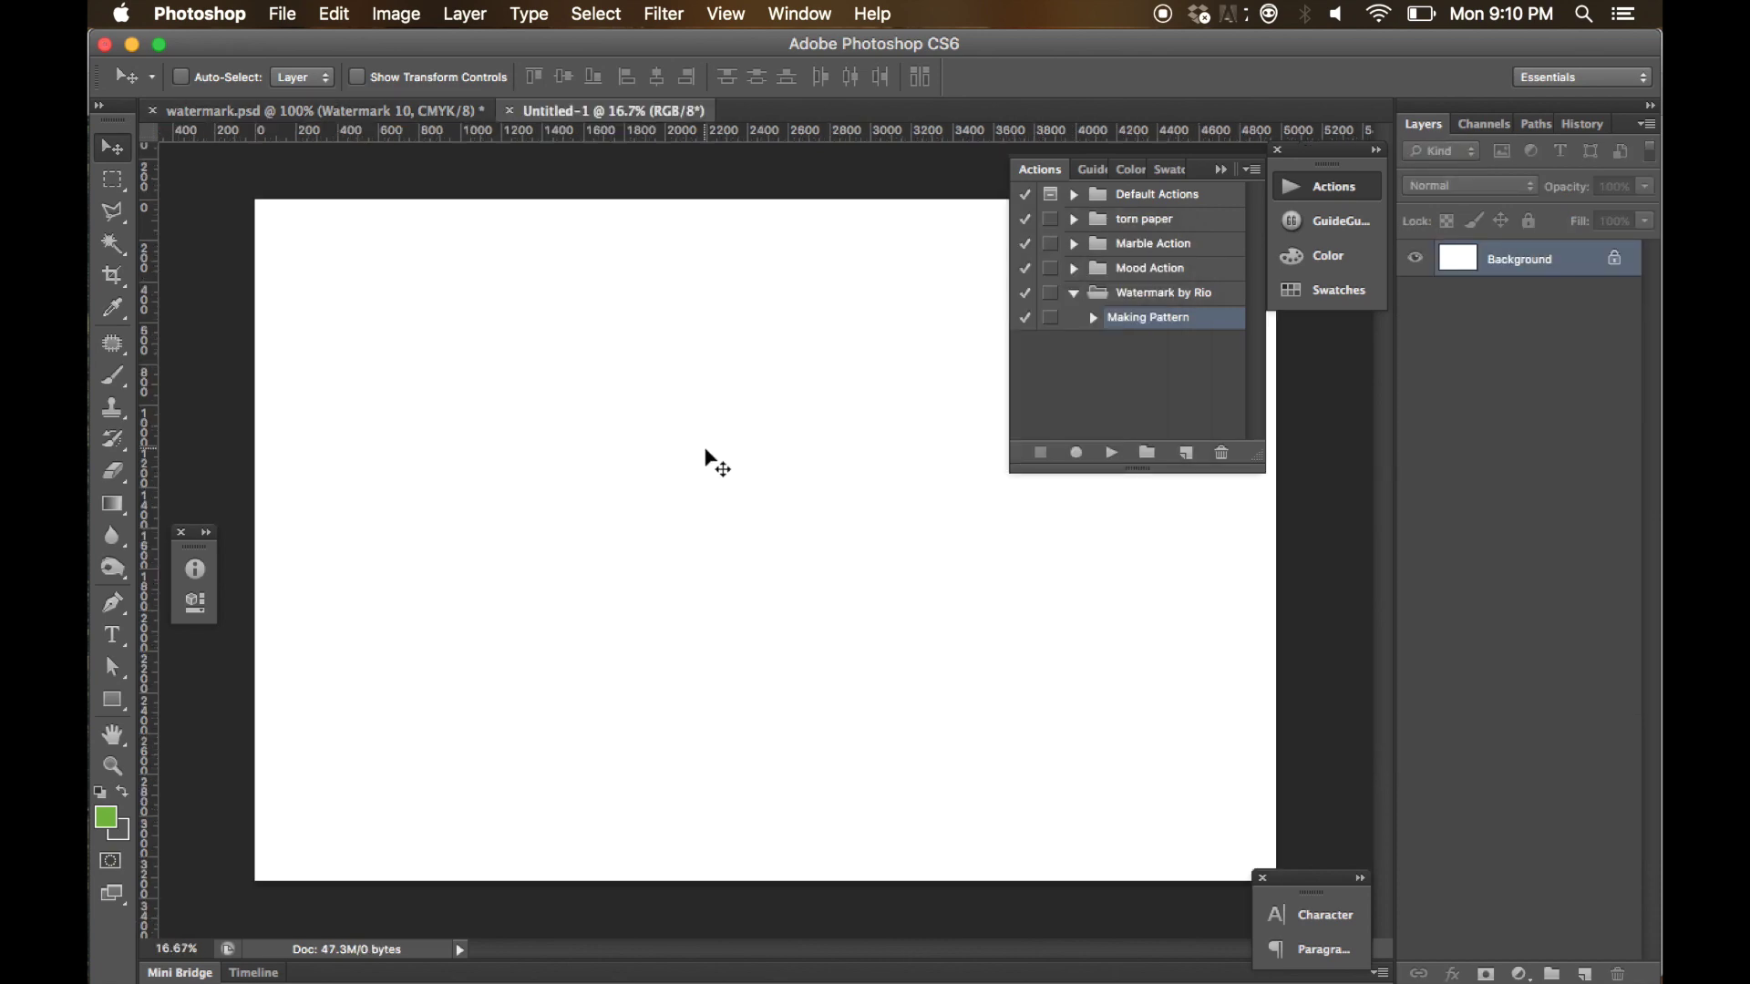
pyautogui.click(339, 14)
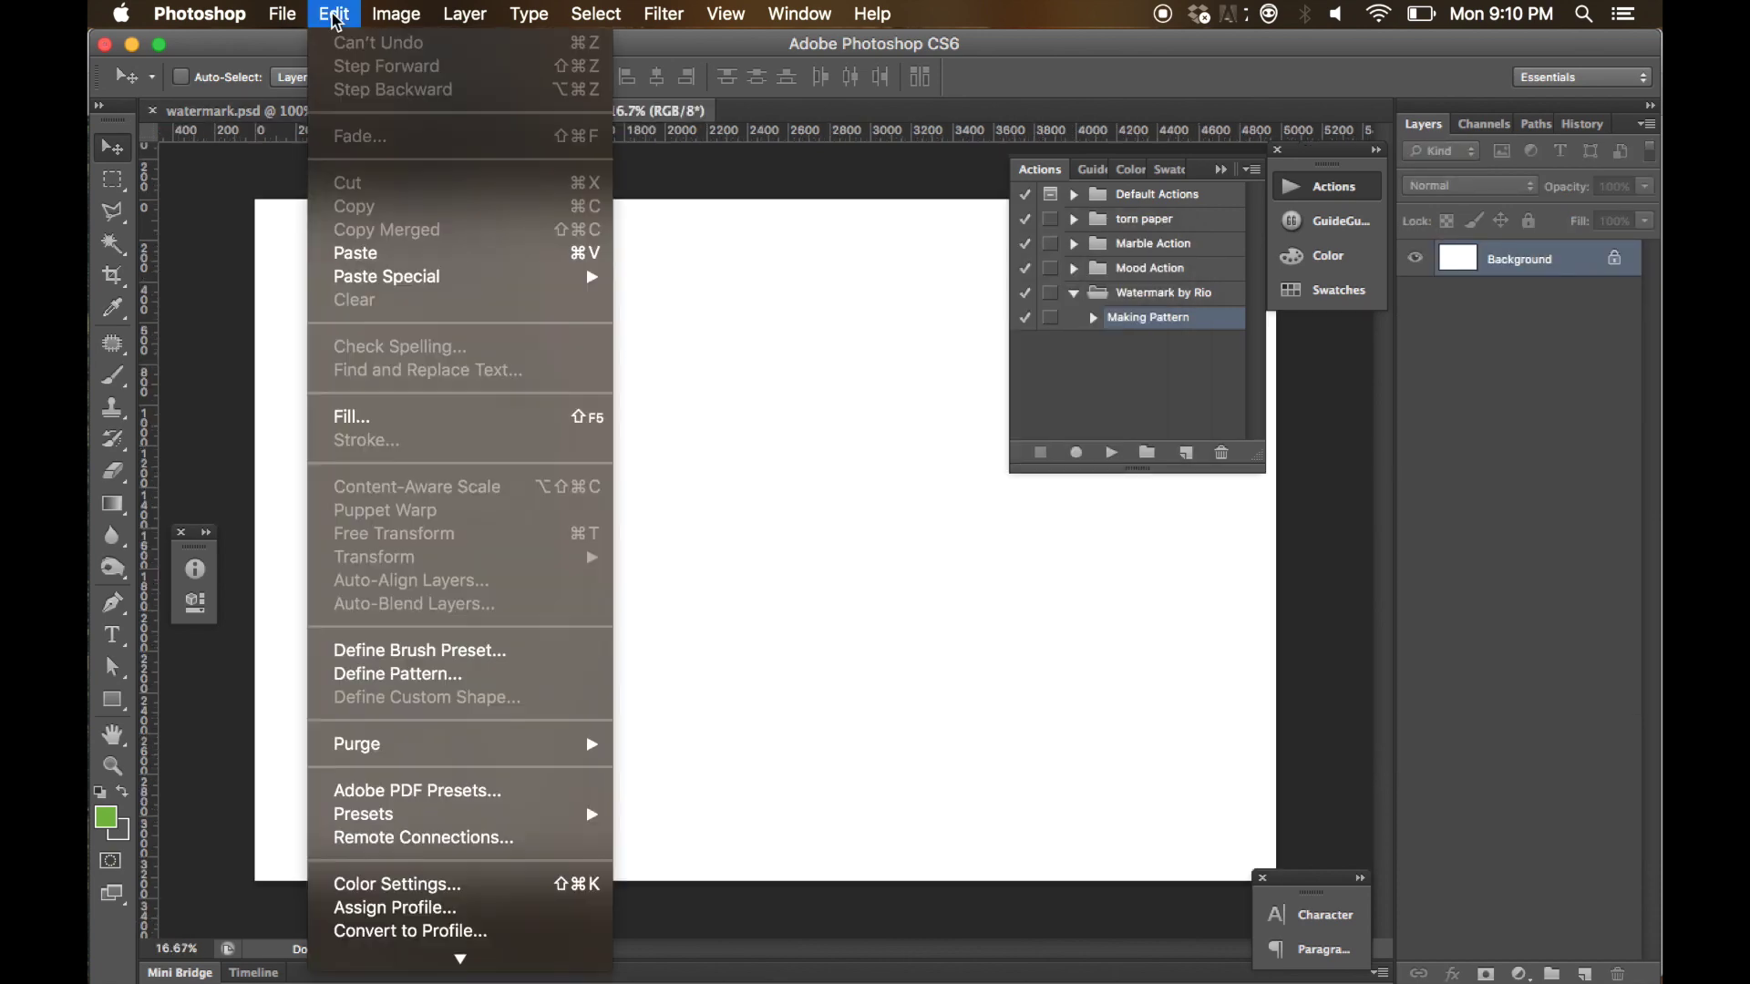
pyautogui.click(380, 253)
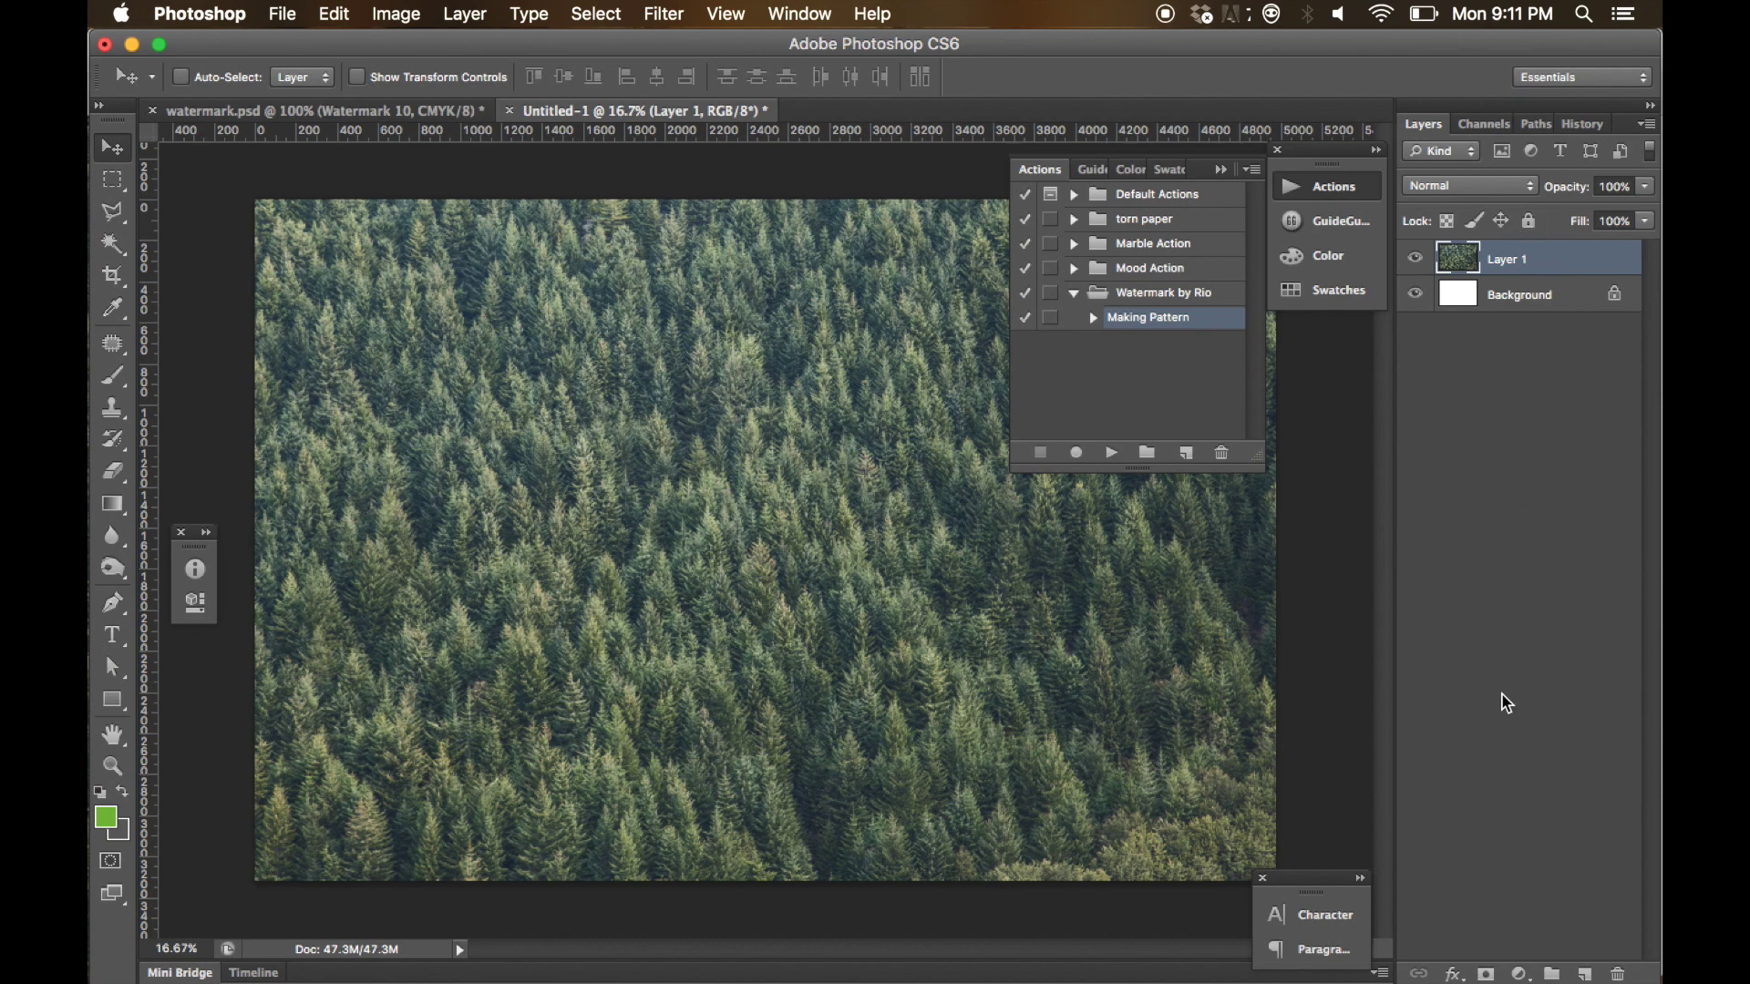
# - Give Layer 1 a Riopurba watermark Pattern Overlay at 50% opacity
pyautogui.click(465, 14)
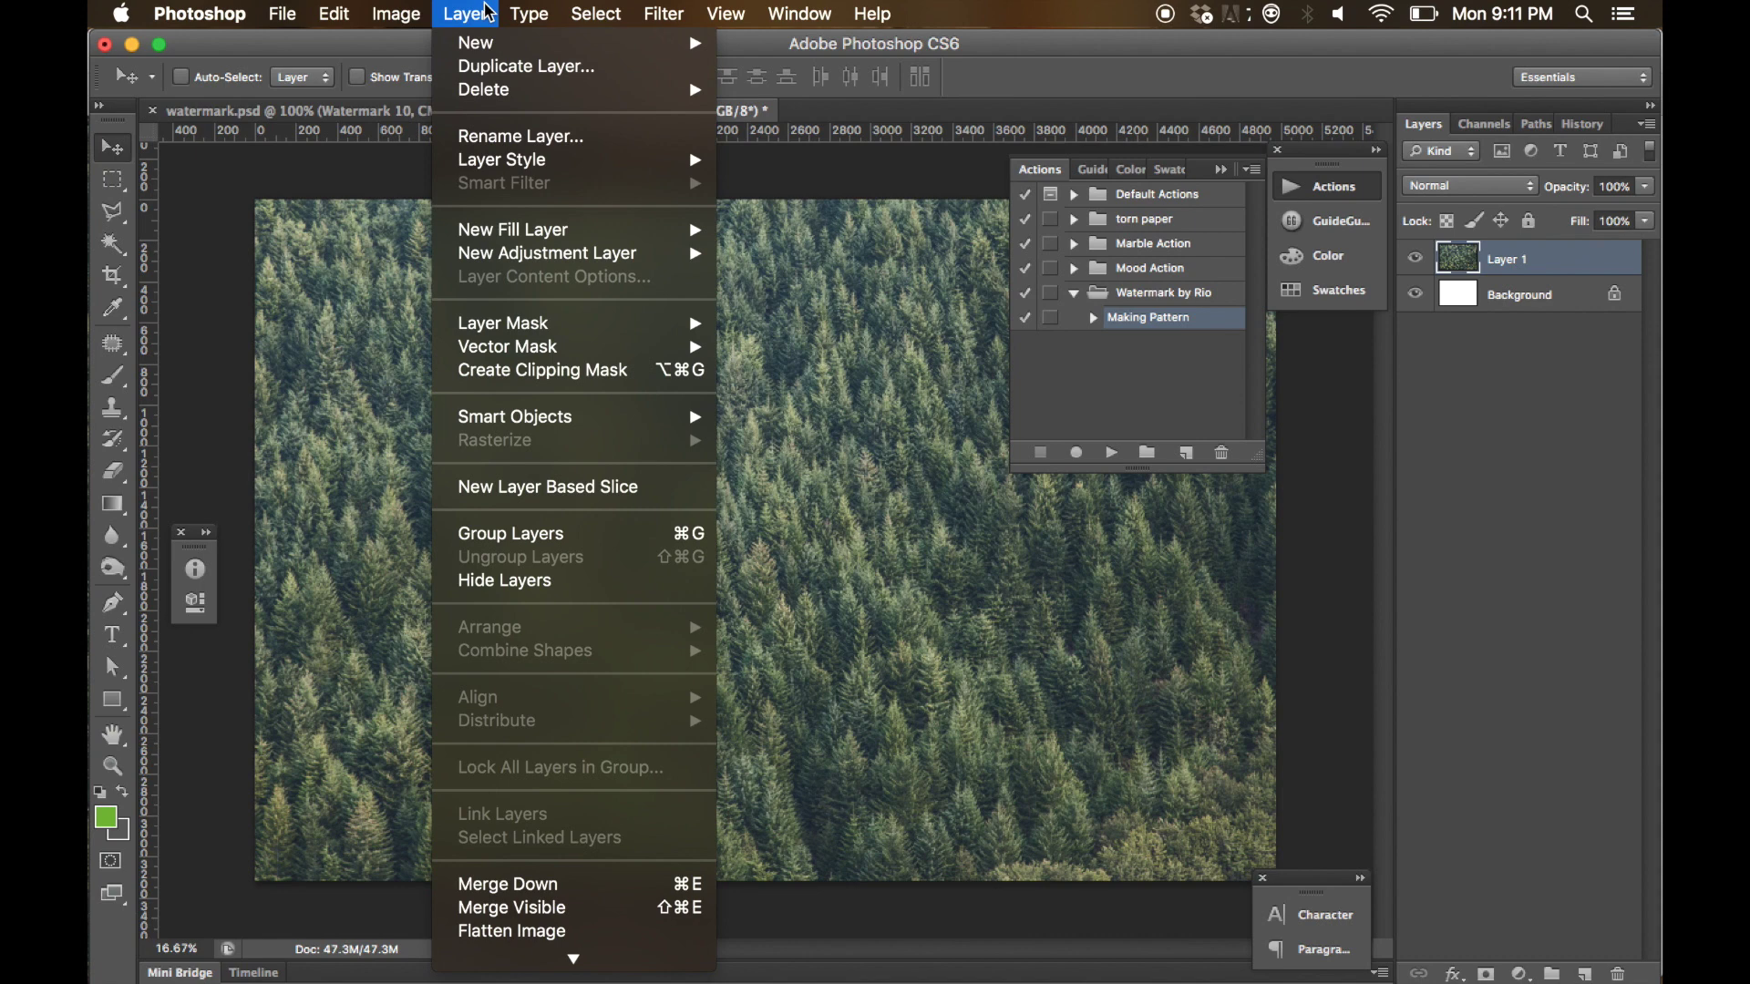
pyautogui.moveTo(540, 171)
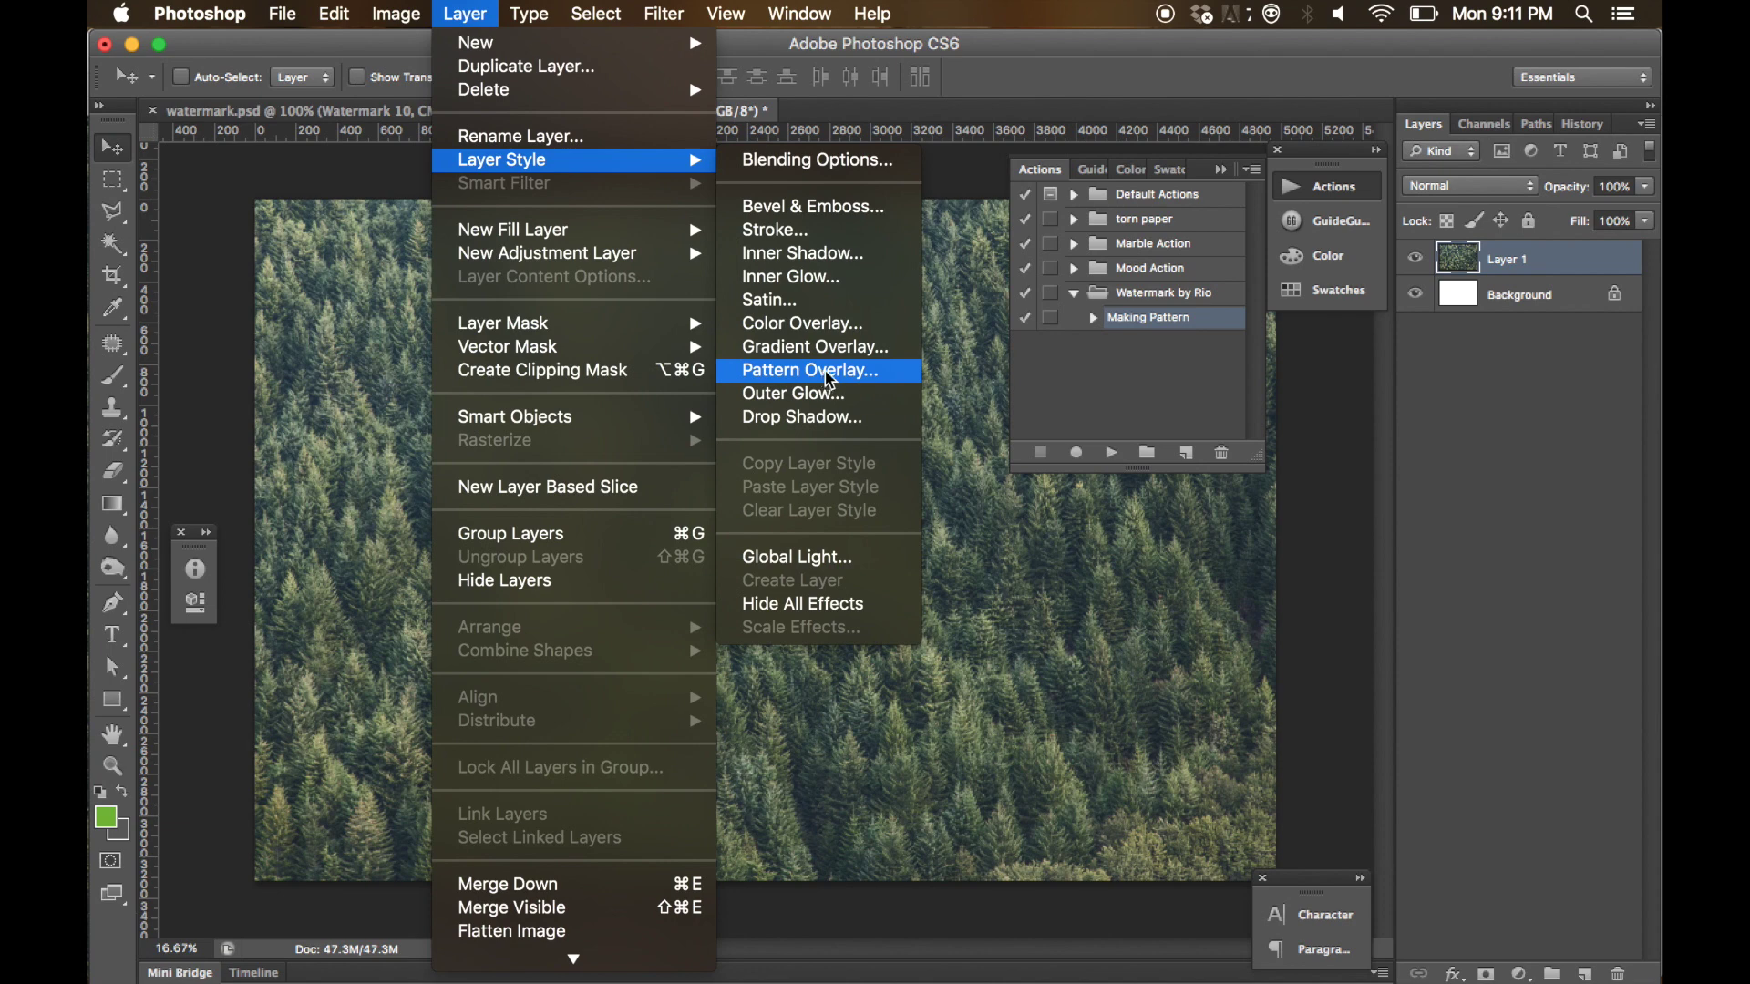
pyautogui.click(870, 373)
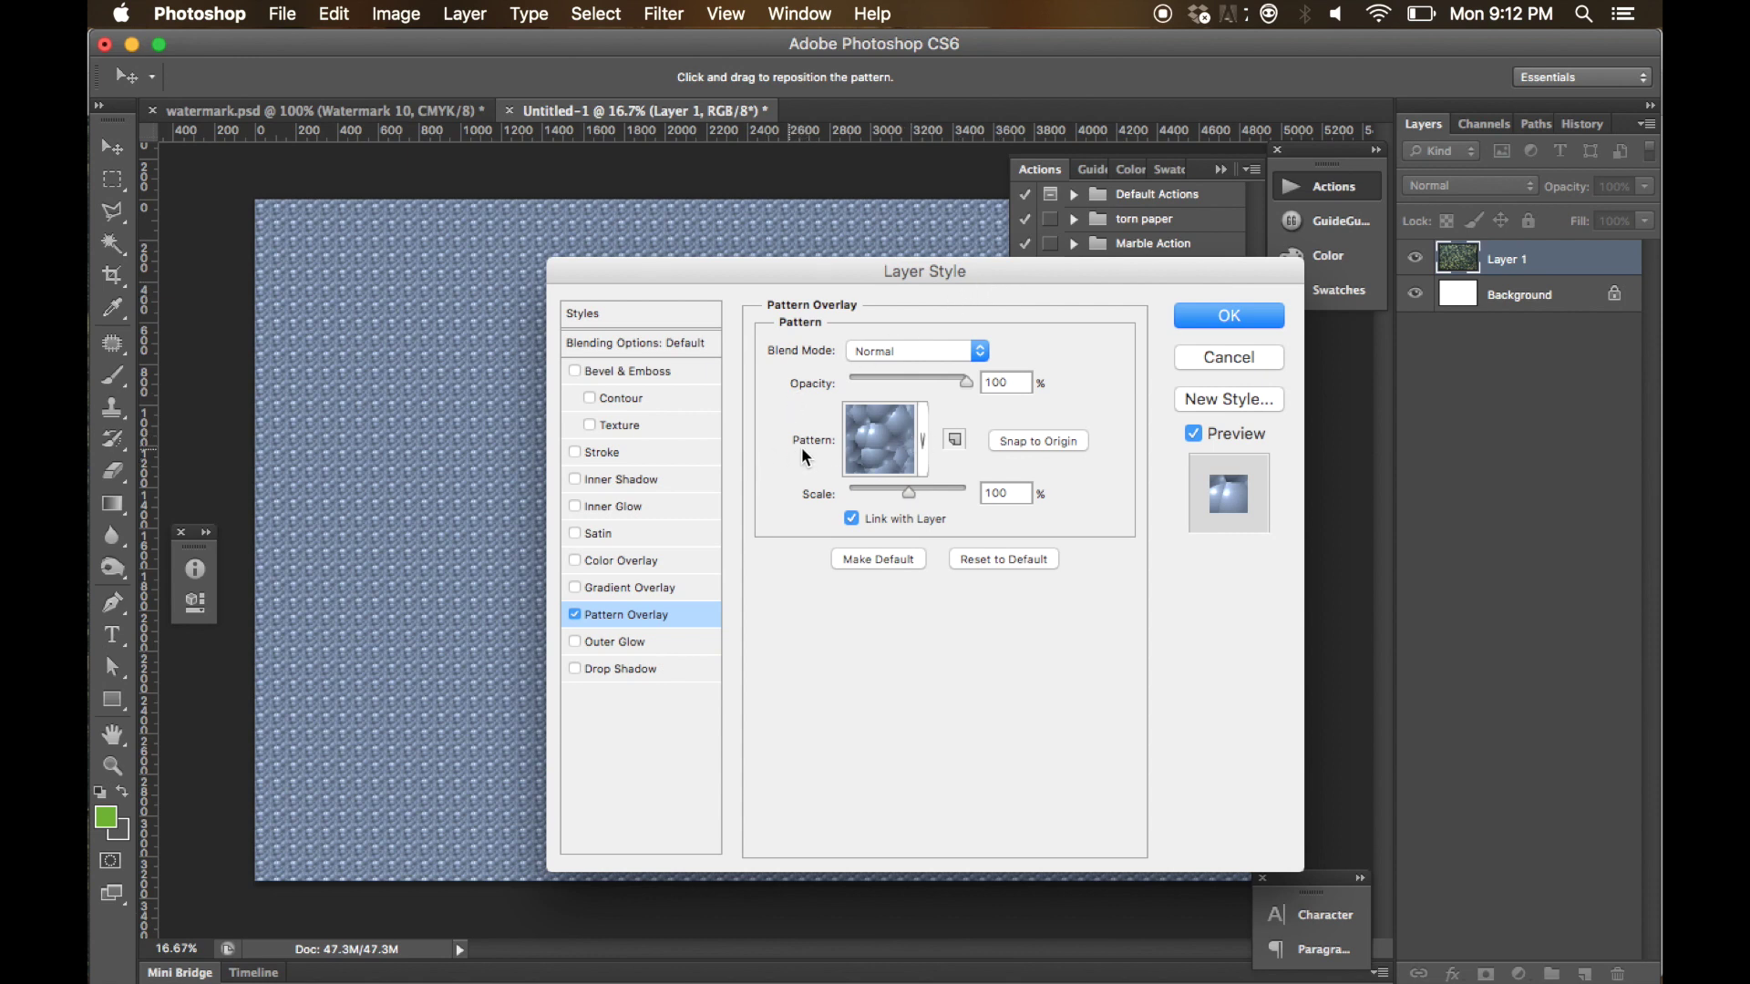
pyautogui.click(924, 443)
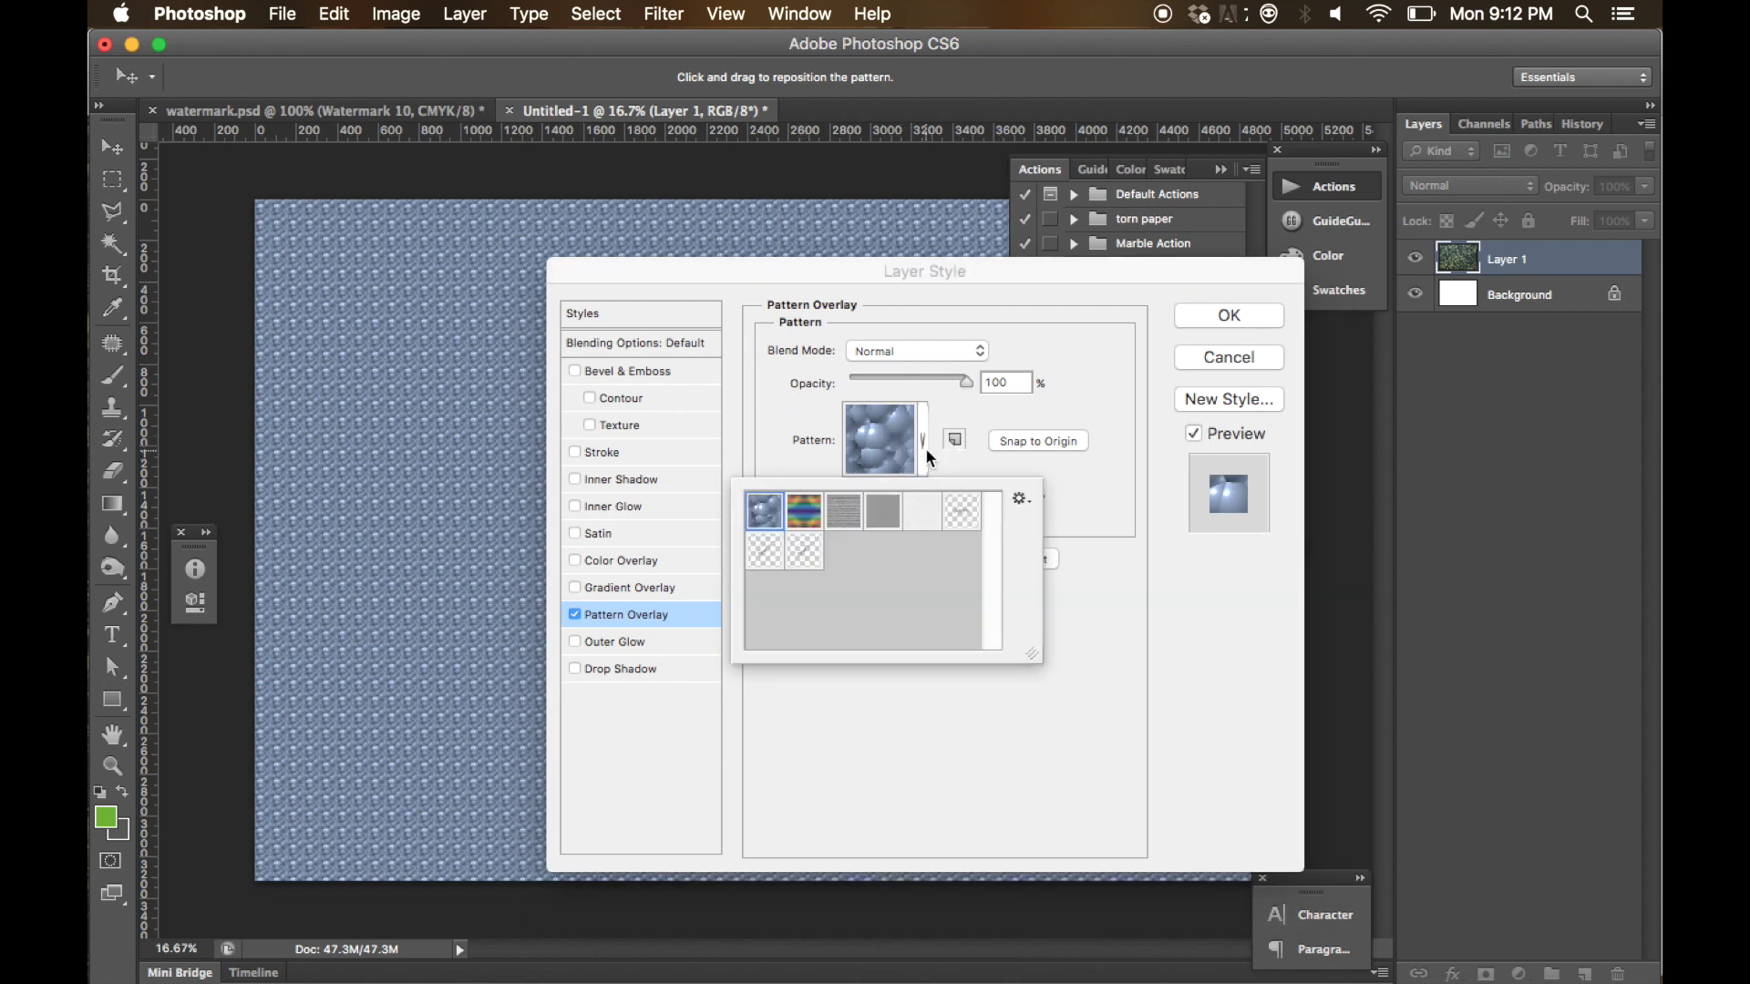
pyautogui.click(805, 554)
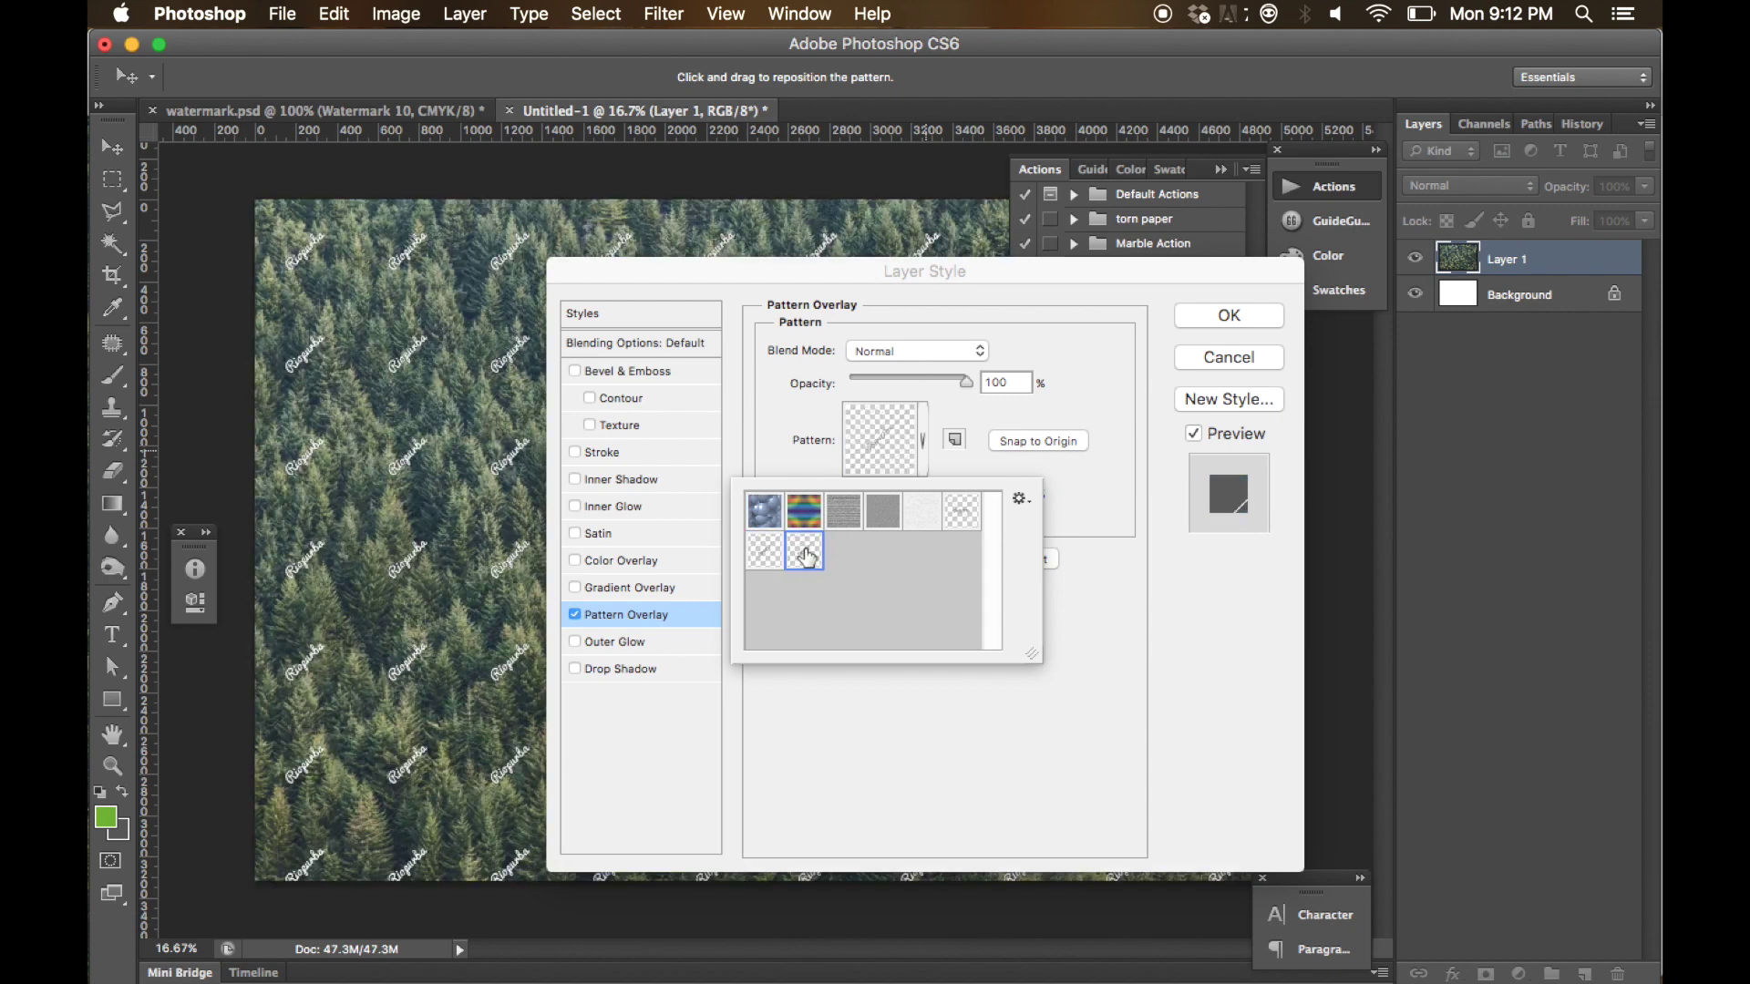
pyautogui.click(1019, 383)
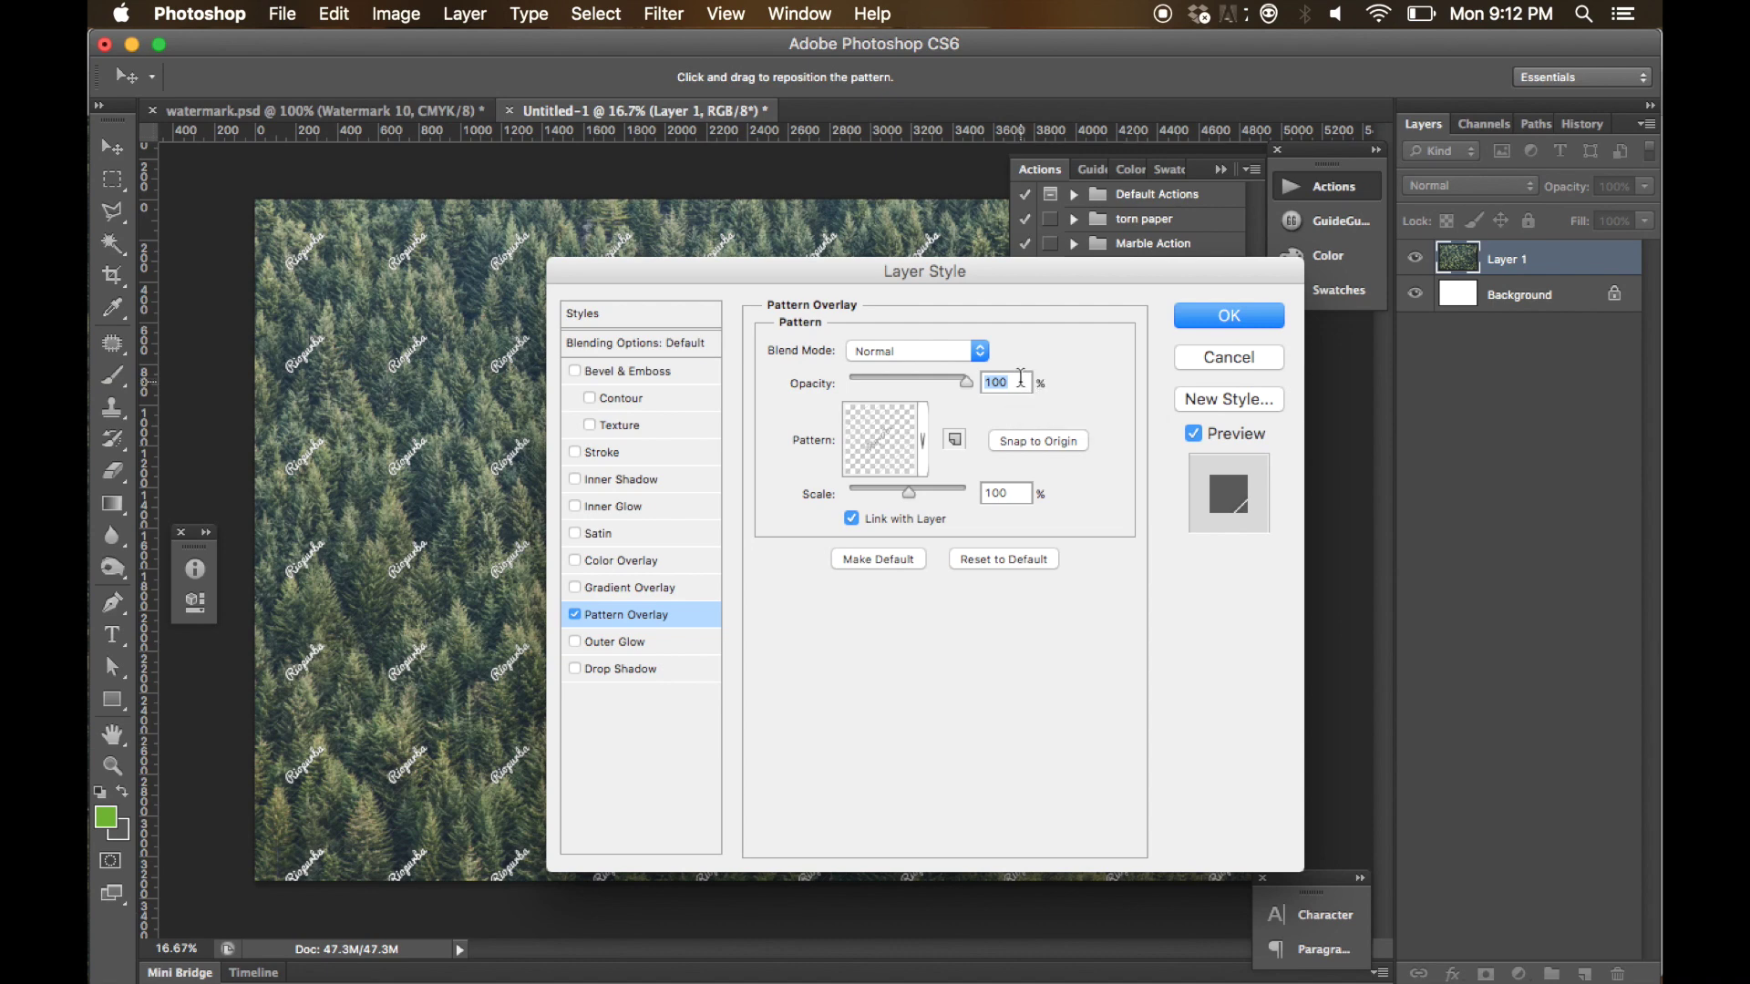
pyautogui.write('20')
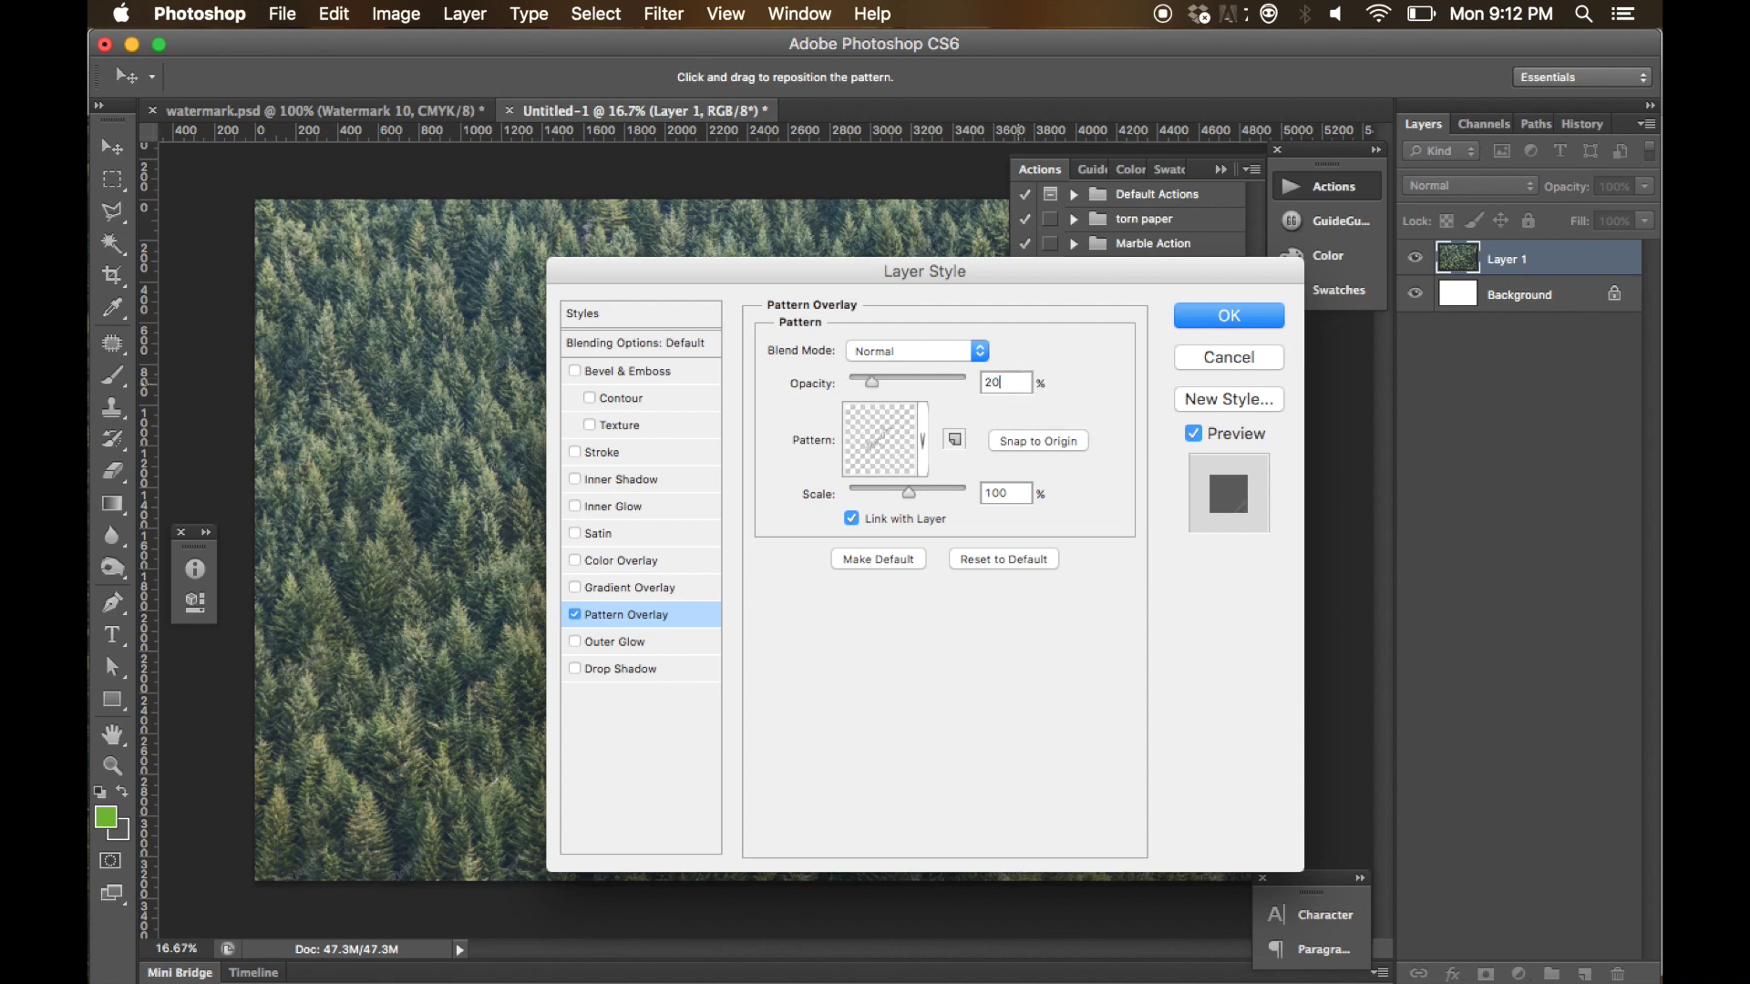
pyautogui.hotkey('shift', 'Up')
pyautogui.hotkey('shift', 'Up')
pyautogui.hotkey('shift', 'Up')
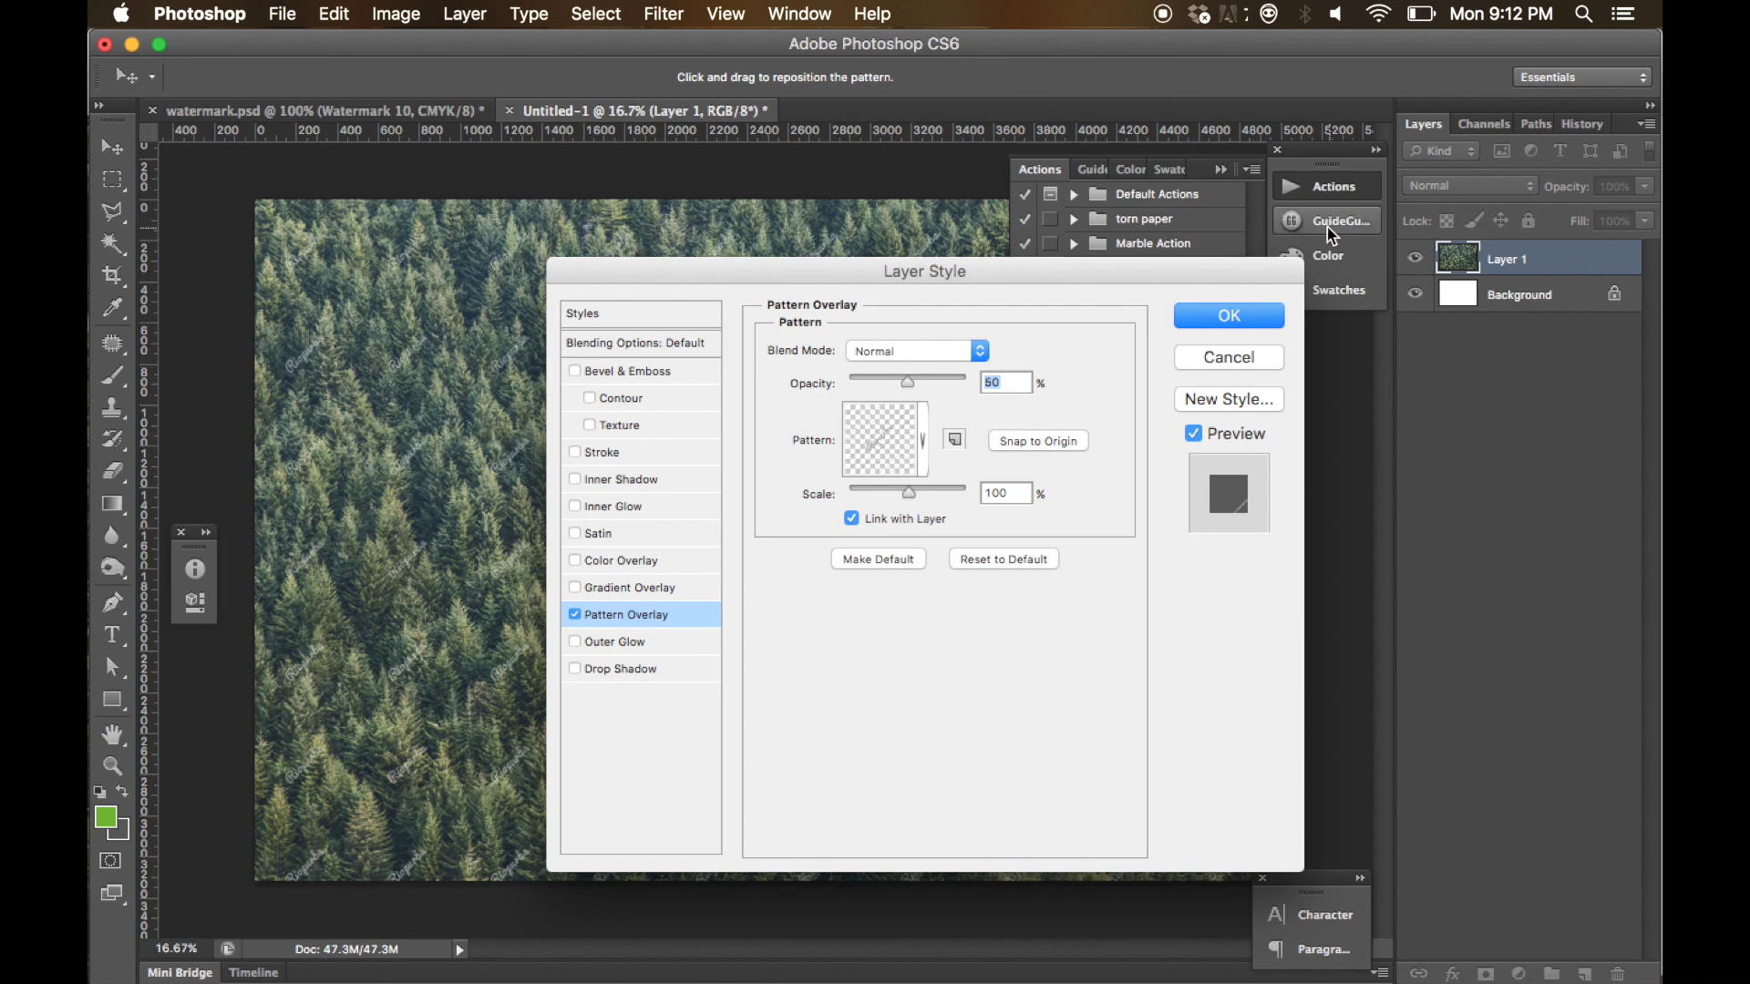
pyautogui.click(1254, 316)
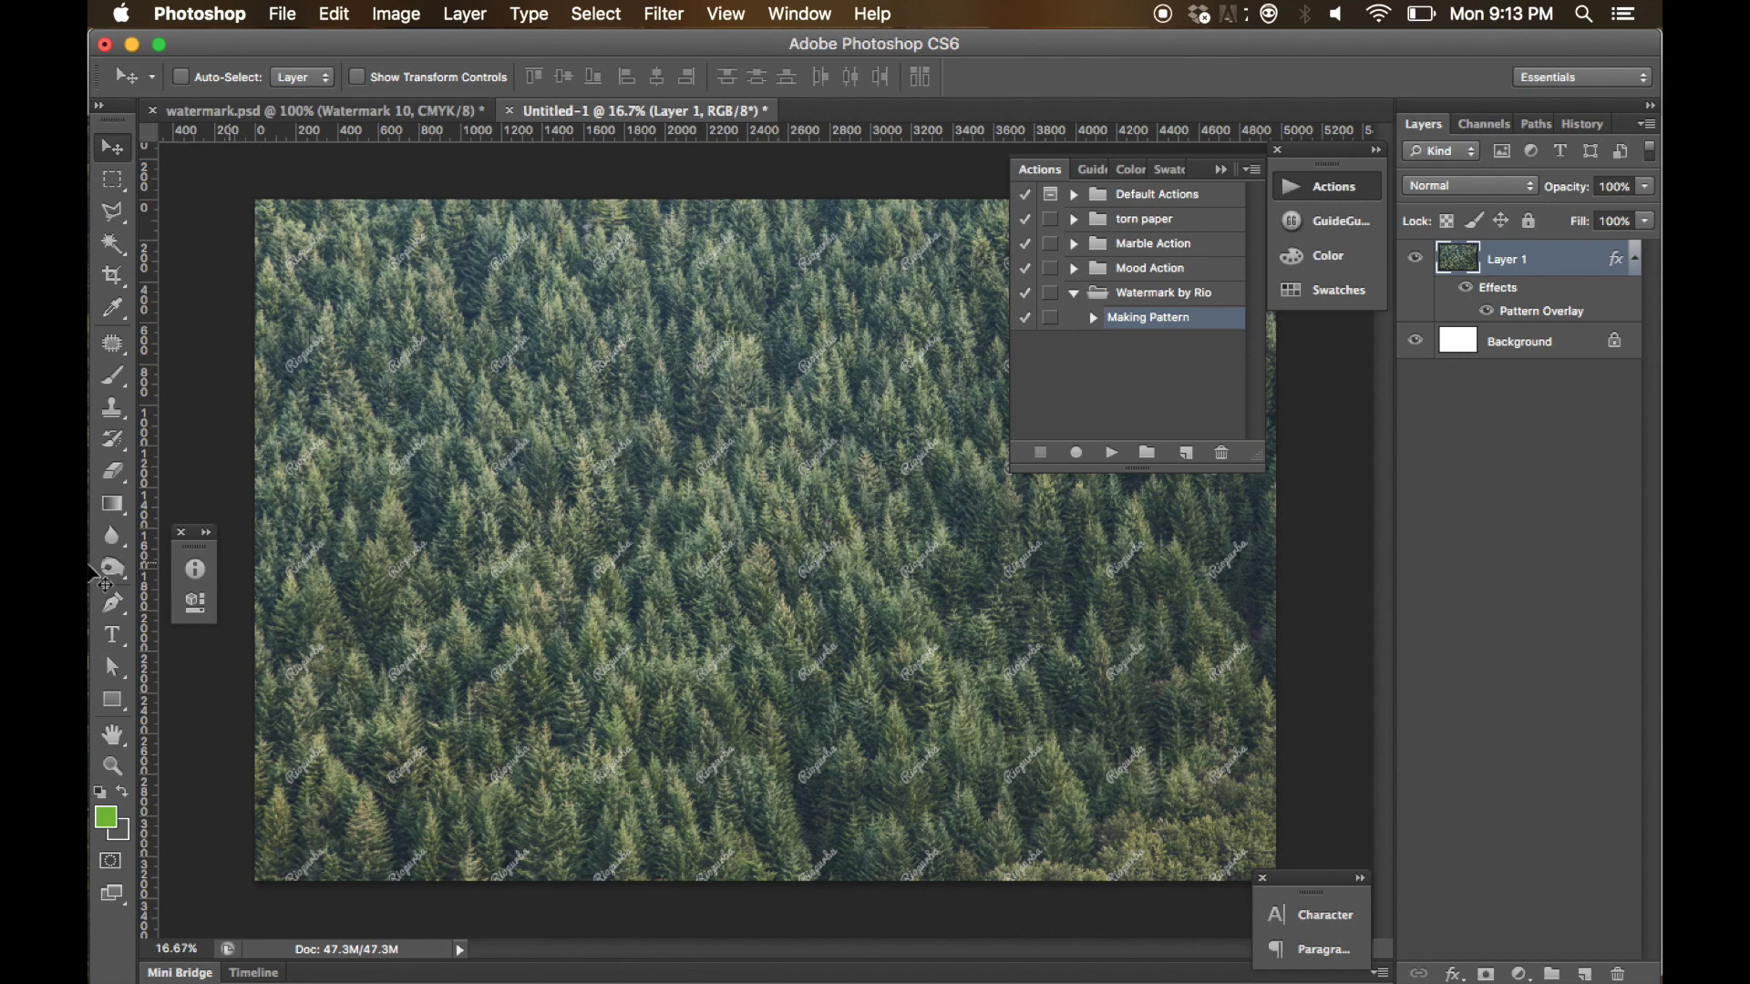
# - Resize the image to 2000 px wide (2000 × 1333)
pyautogui.press('super+alt+i')
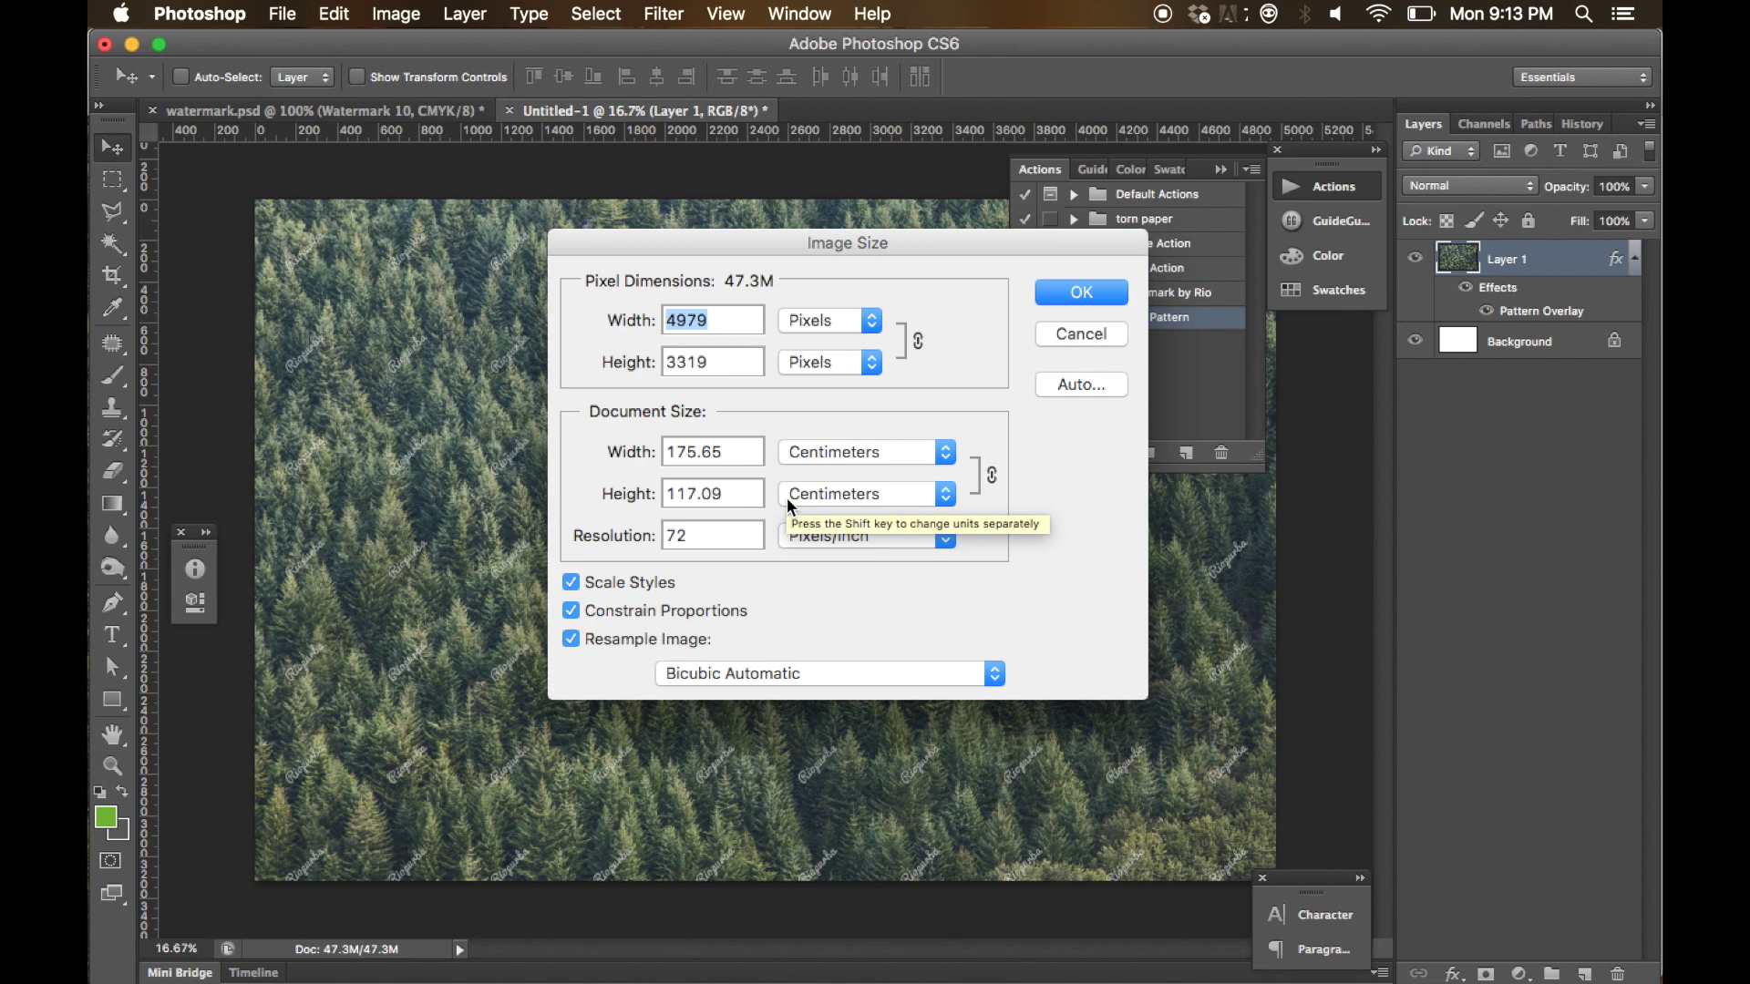
pyautogui.write('2000')
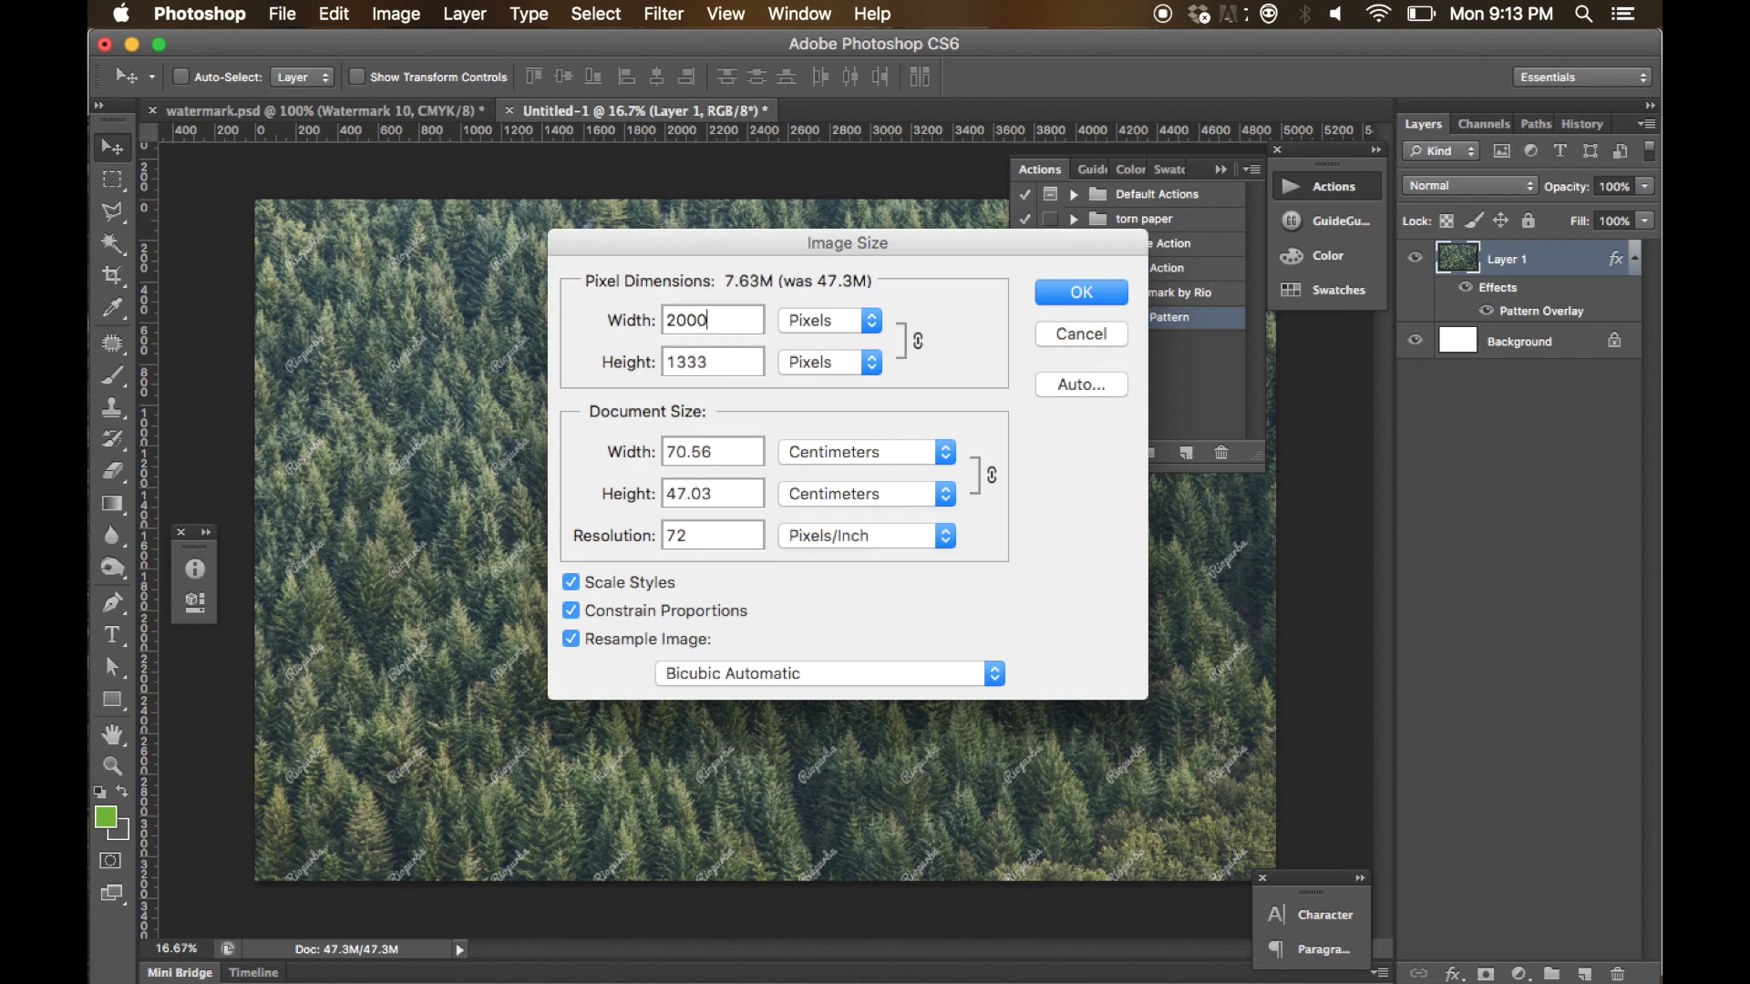
pyautogui.click(1086, 290)
# - Clear Layer 1's layer style to remove the watermark overlay
pyautogui.rightClick(1574, 257)
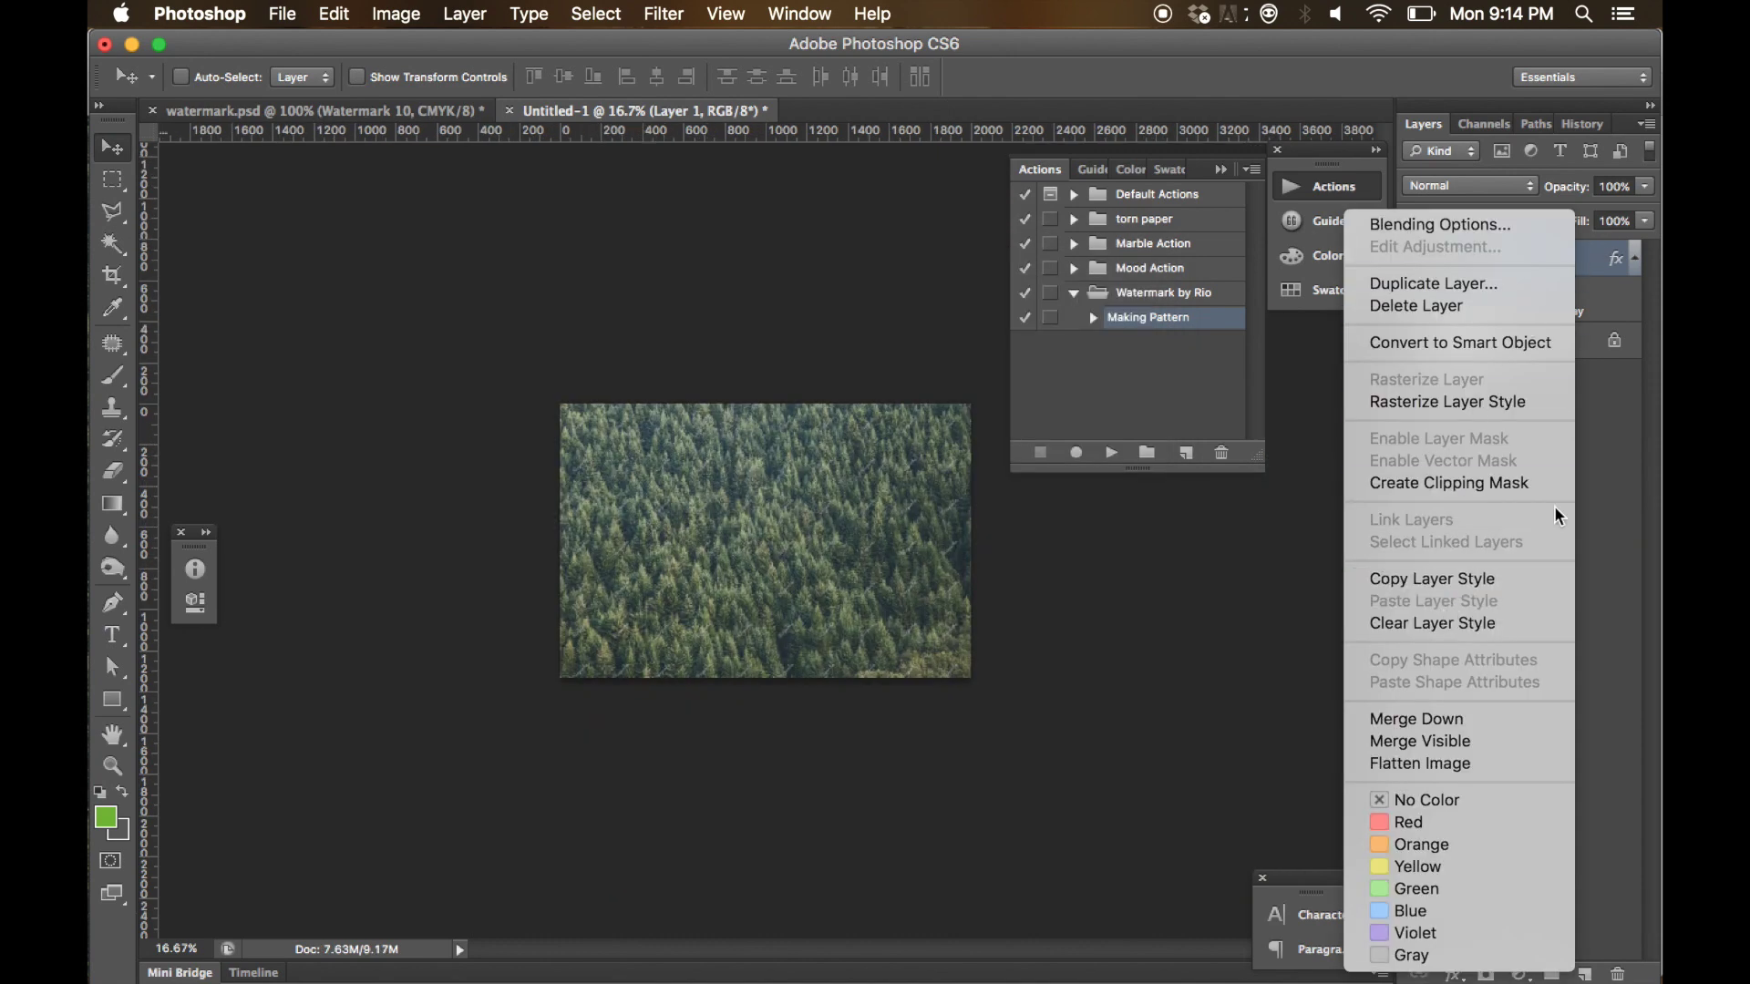
pyautogui.click(1602, 249)
pyautogui.rightClick(1546, 281)
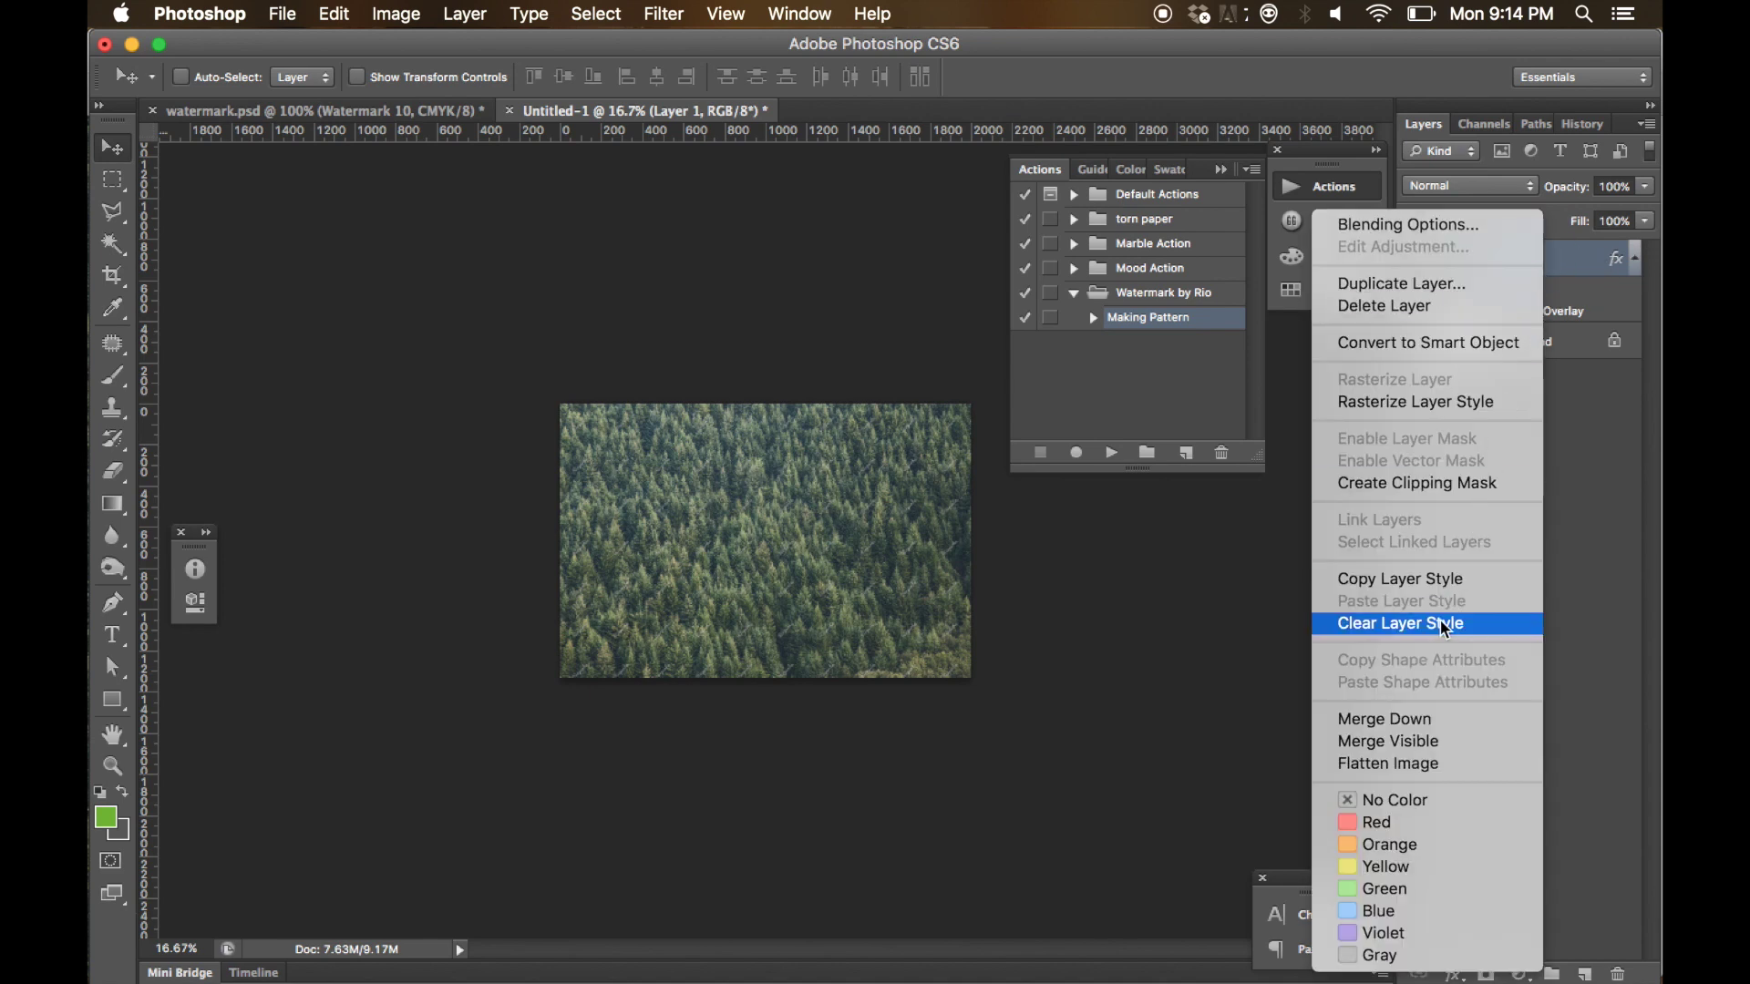
pyautogui.click(1401, 629)
# - View the image at 100%, then zoom out to 33.3% and collapse the actions list
pyautogui.press('super+1')
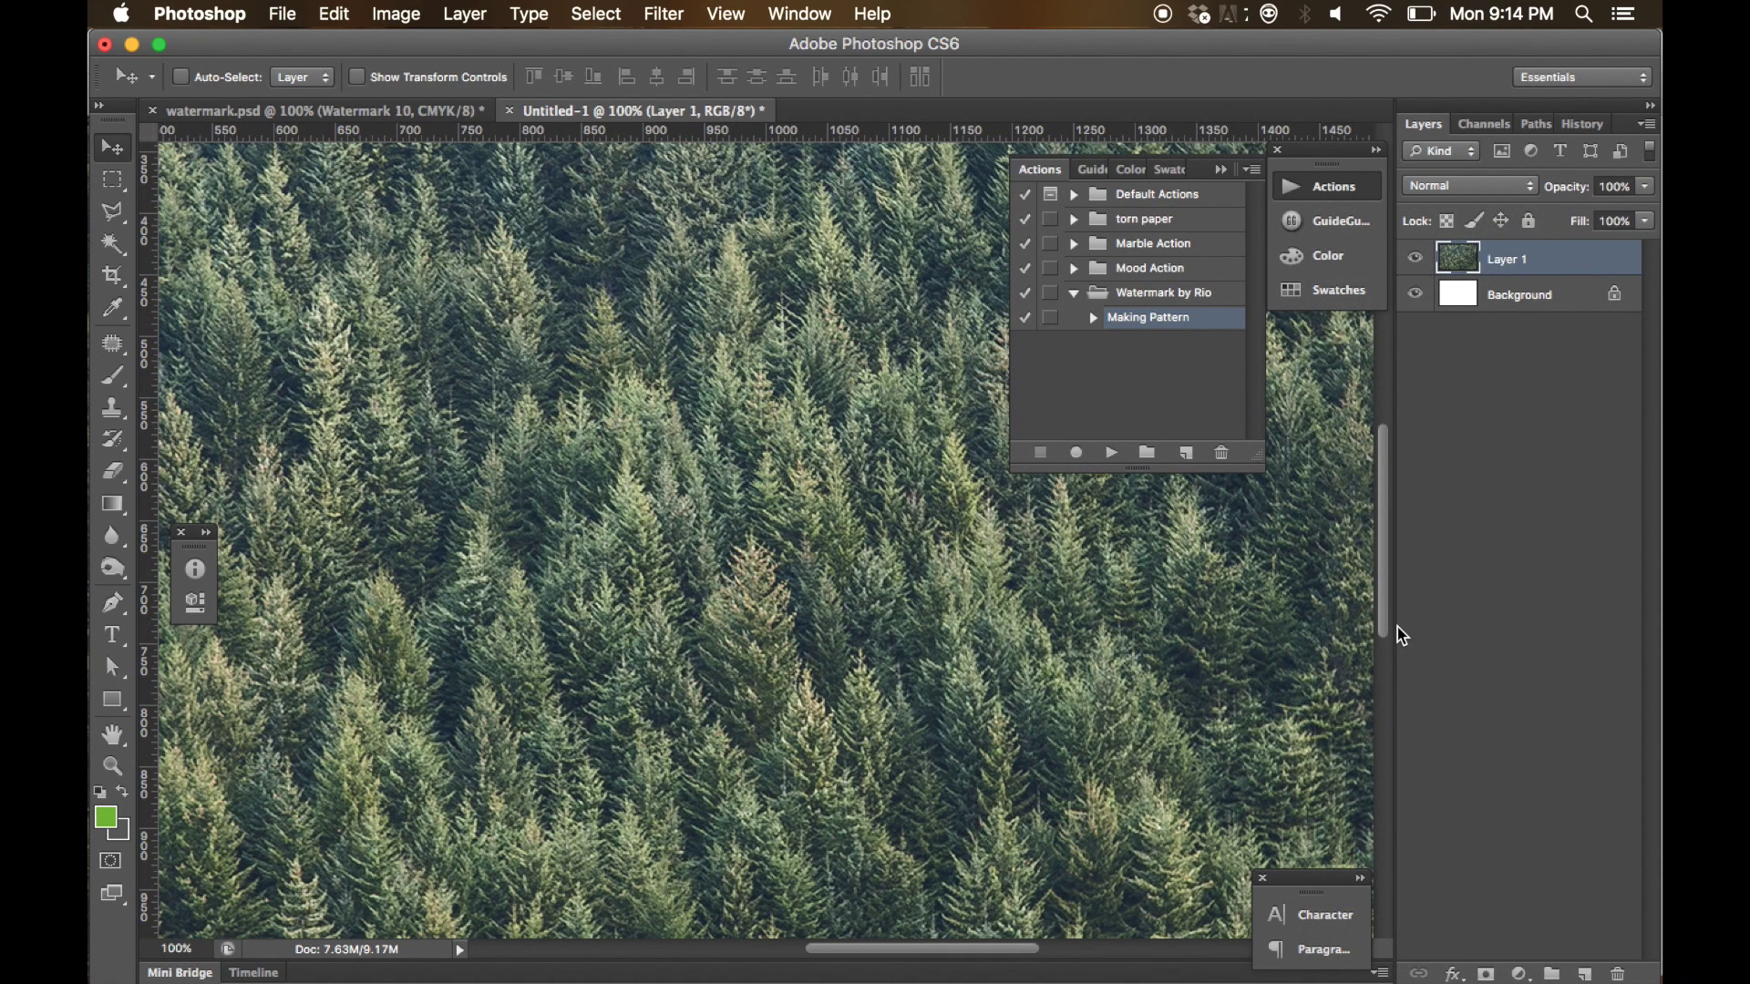
pyautogui.press('z')
pyautogui.keyDown('alt'); pyautogui.click(772, 733); pyautogui.keyUp('alt')
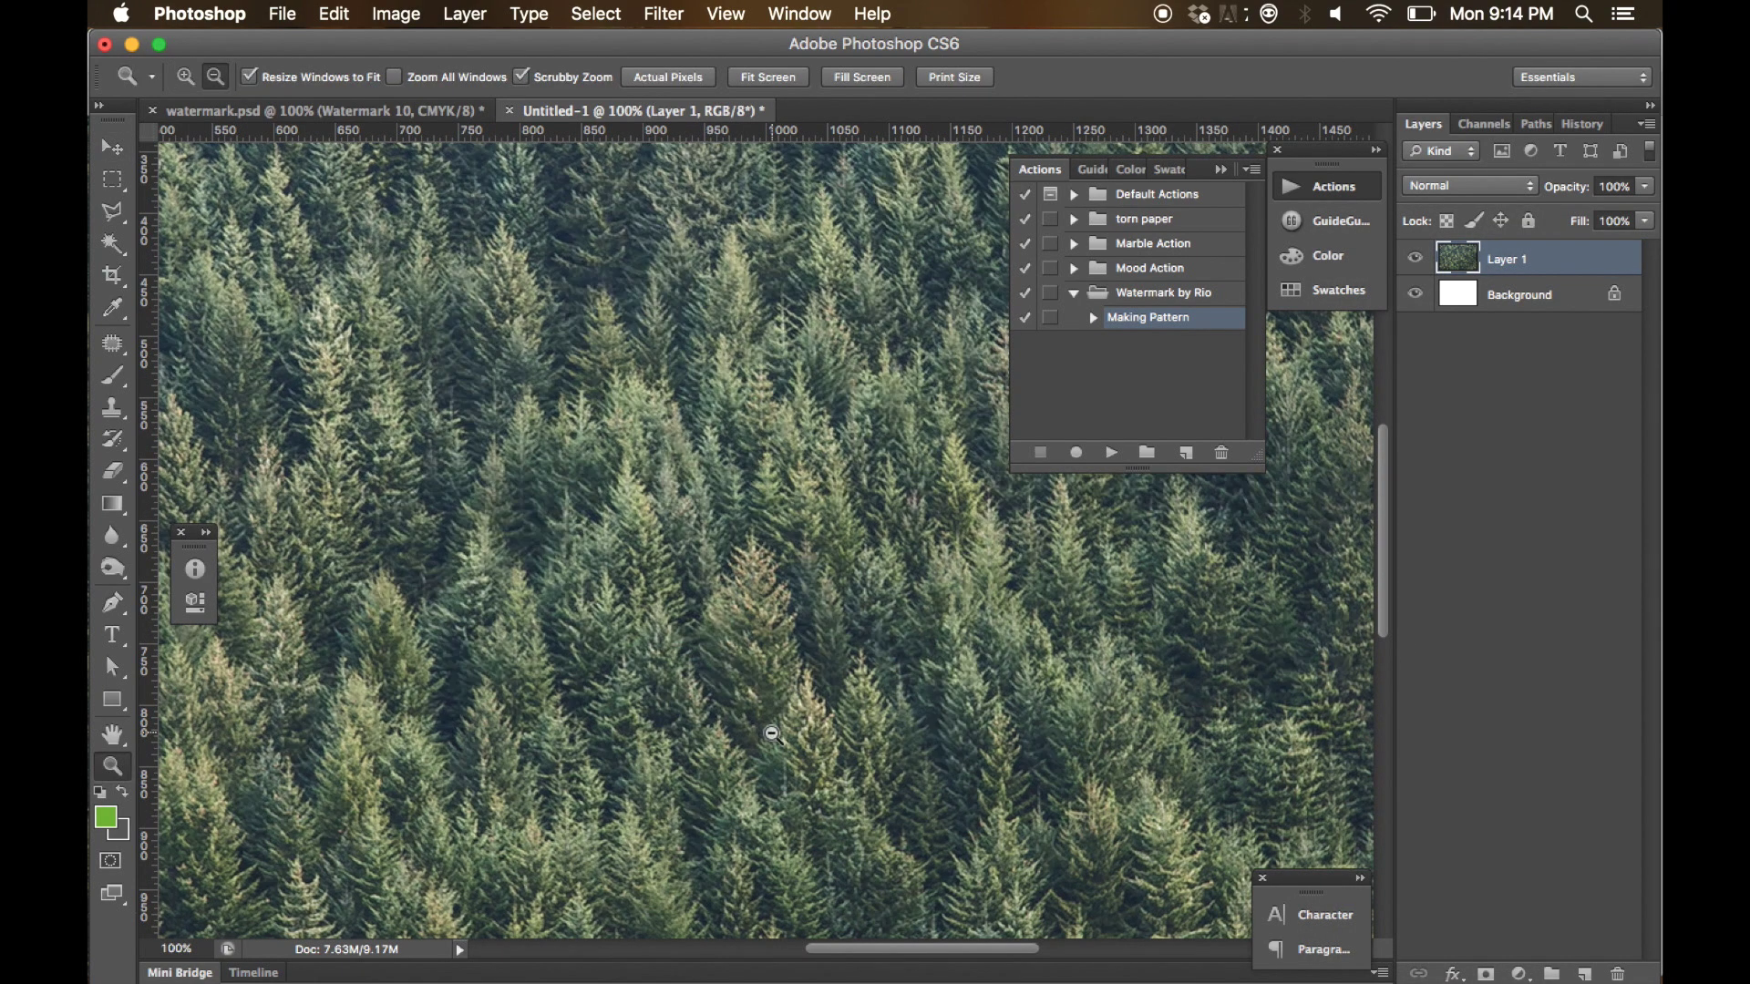
pyautogui.keyDown('alt'); pyautogui.click(772, 733); pyautogui.keyUp('alt')
pyautogui.keyDown('alt'); pyautogui.click(772, 733); pyautogui.keyUp('alt')
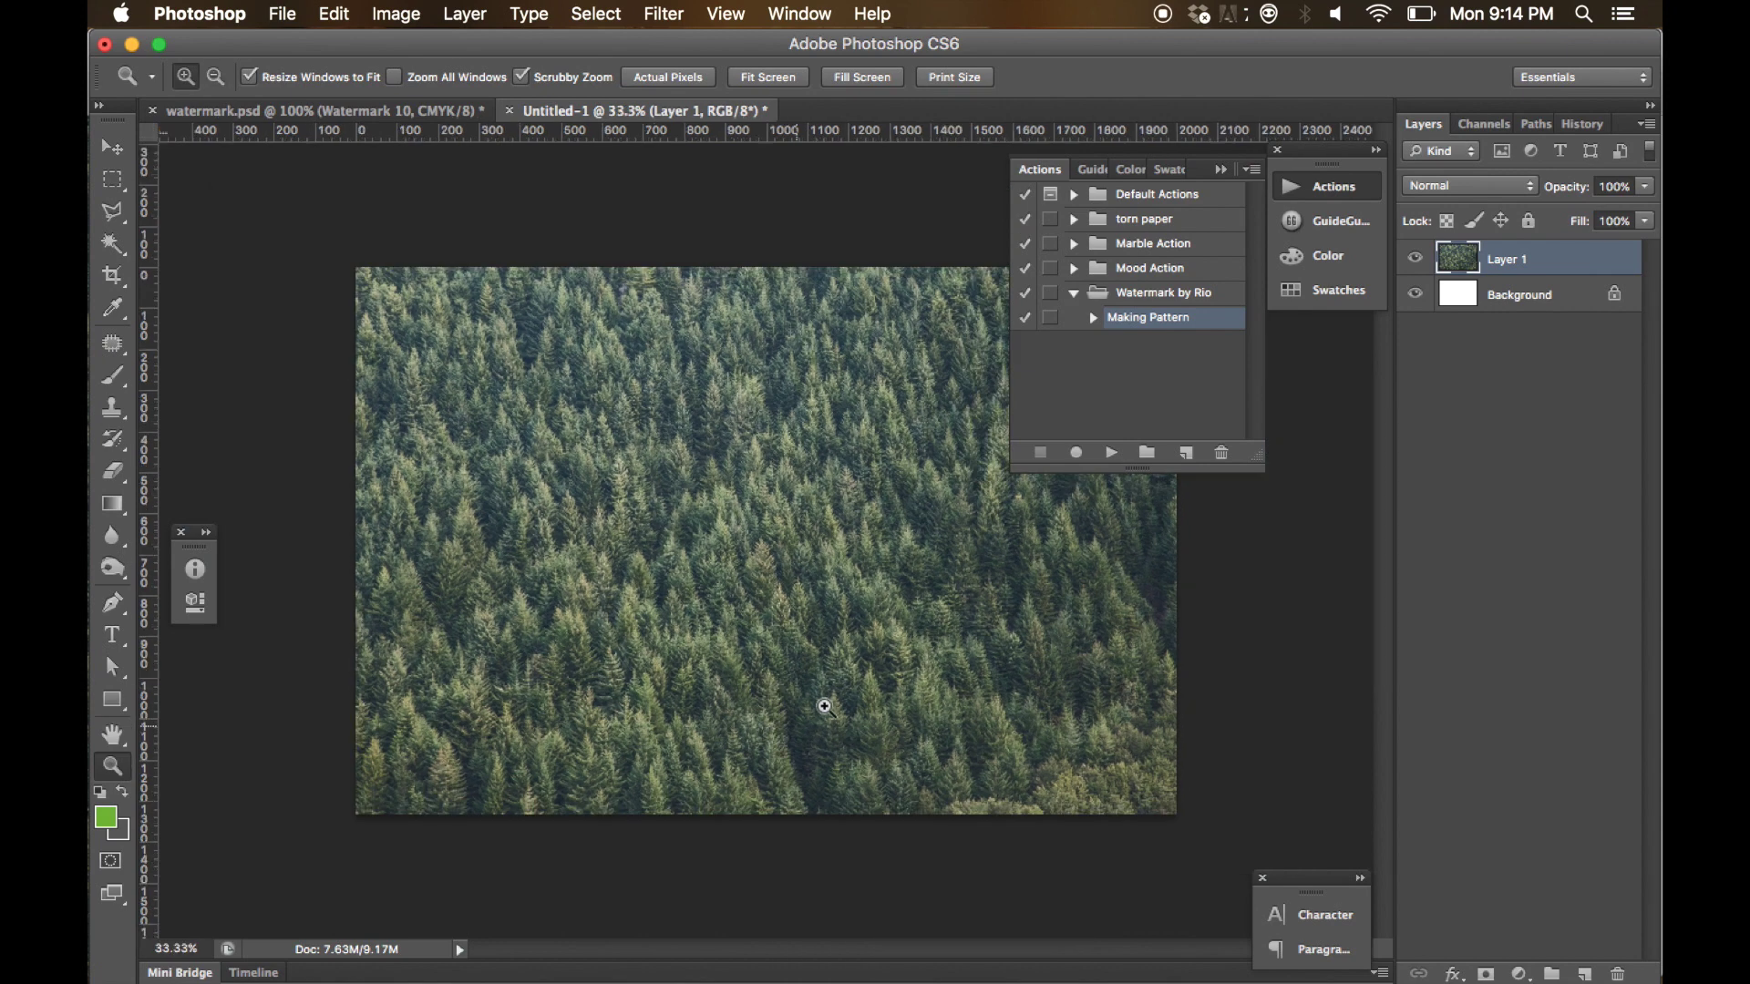
pyautogui.click(1338, 186)
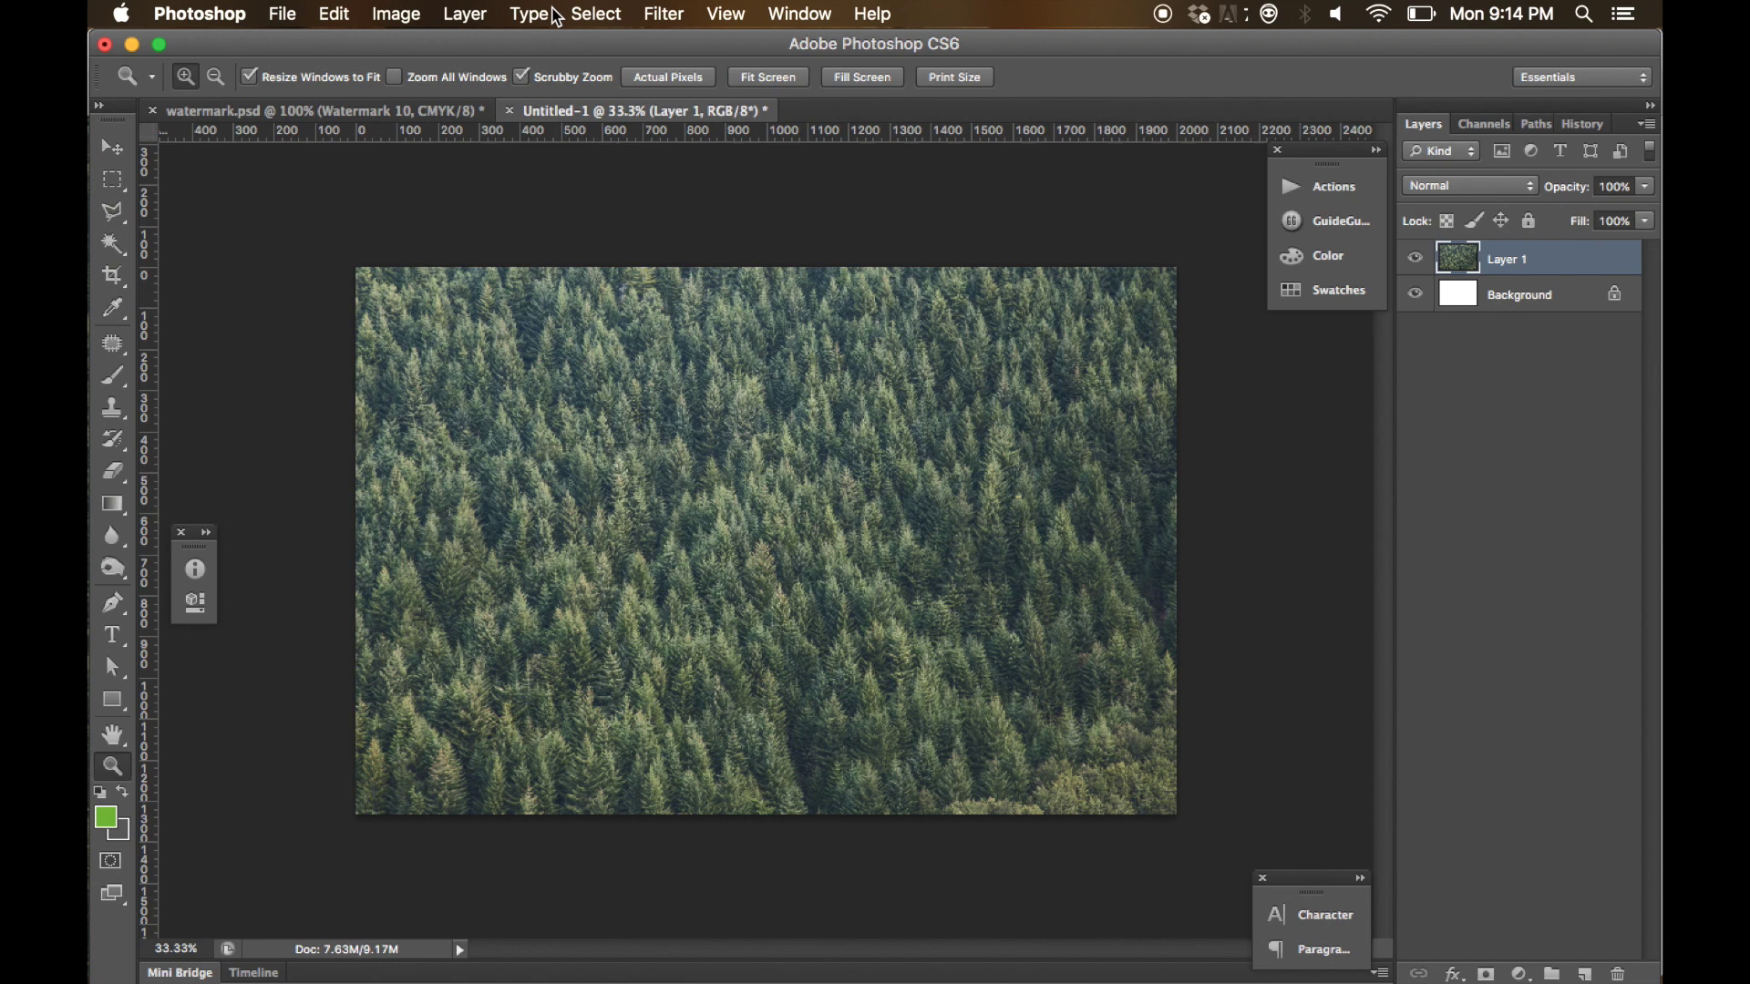
# - Add a Pattern Overlay to Layer 1 using the Riopurba watermark pattern at 50% opacity
pyautogui.click(468, 20)
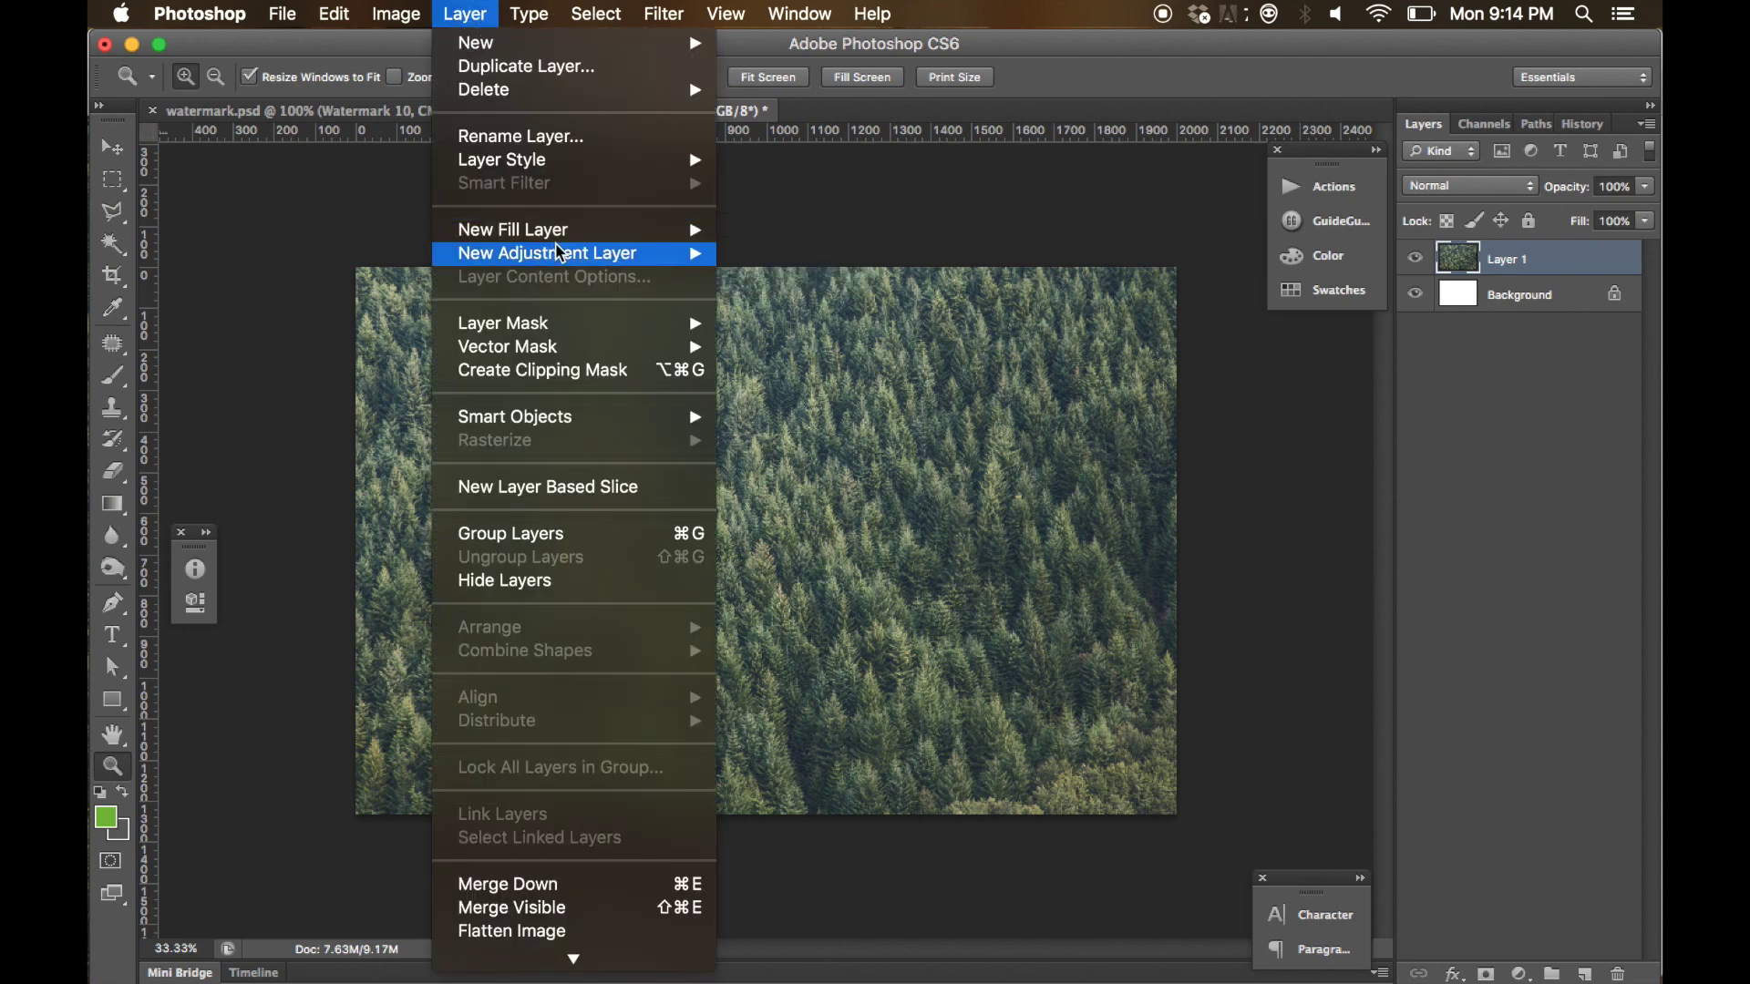
pyautogui.moveTo(574, 255)
pyautogui.moveTo(578, 164)
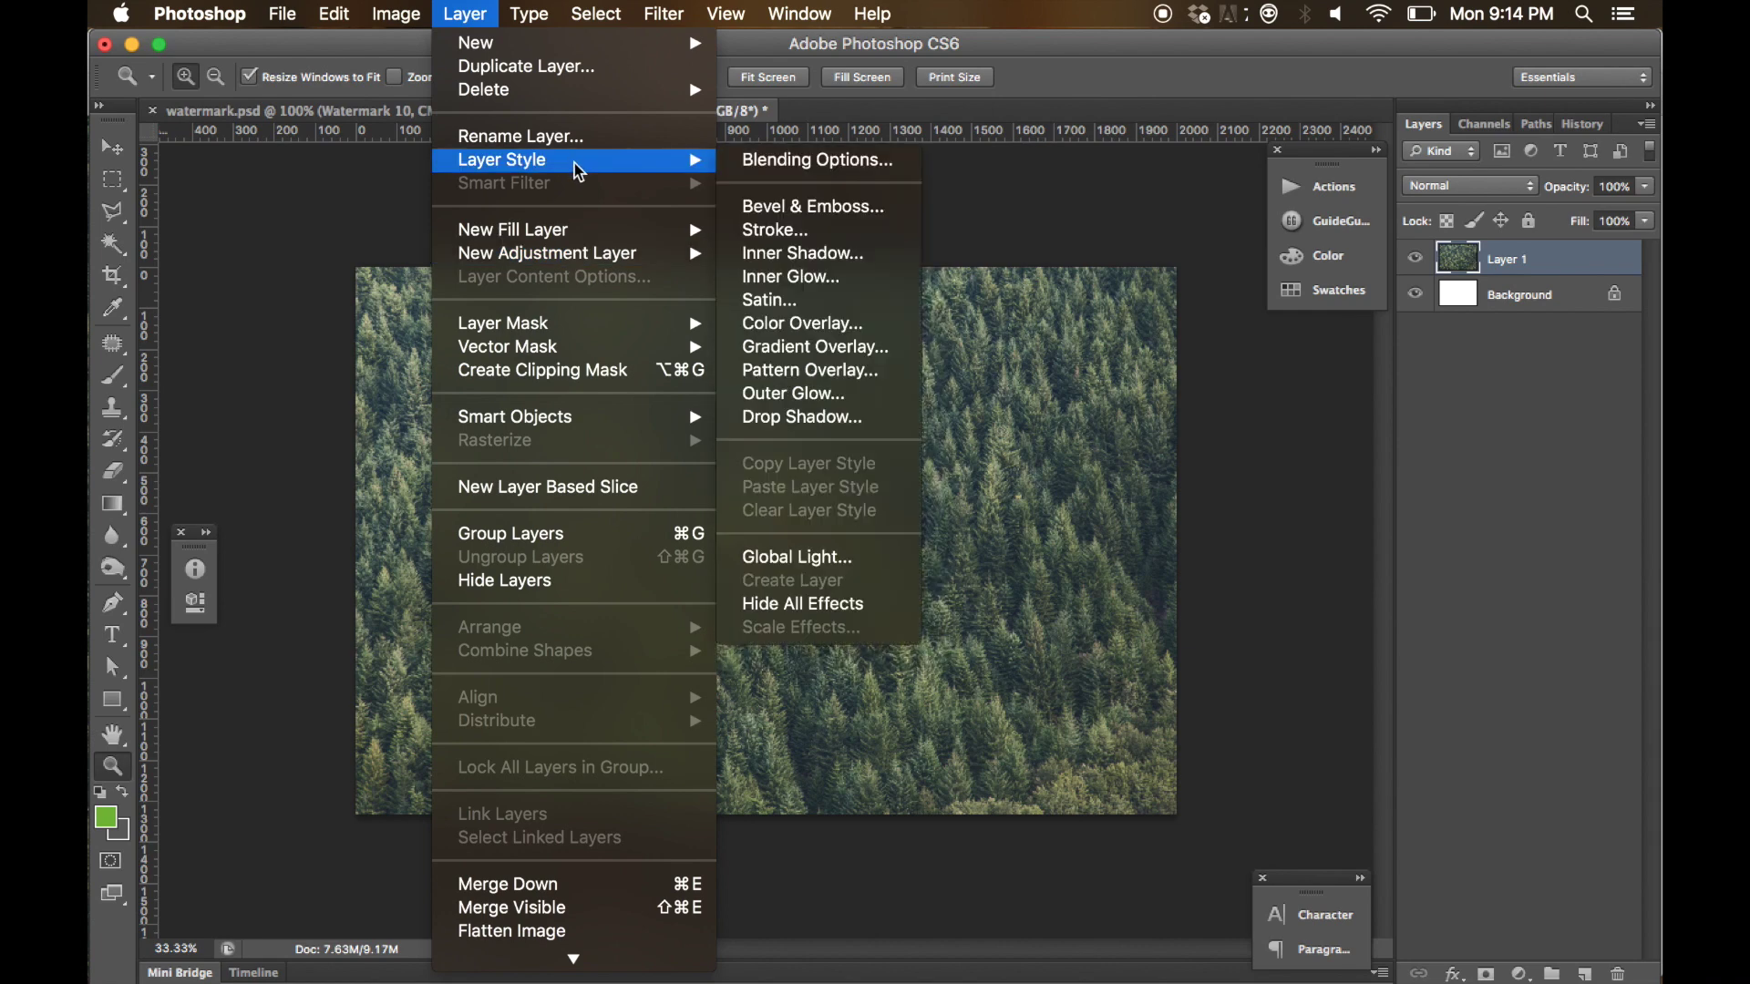
pyautogui.click(819, 370)
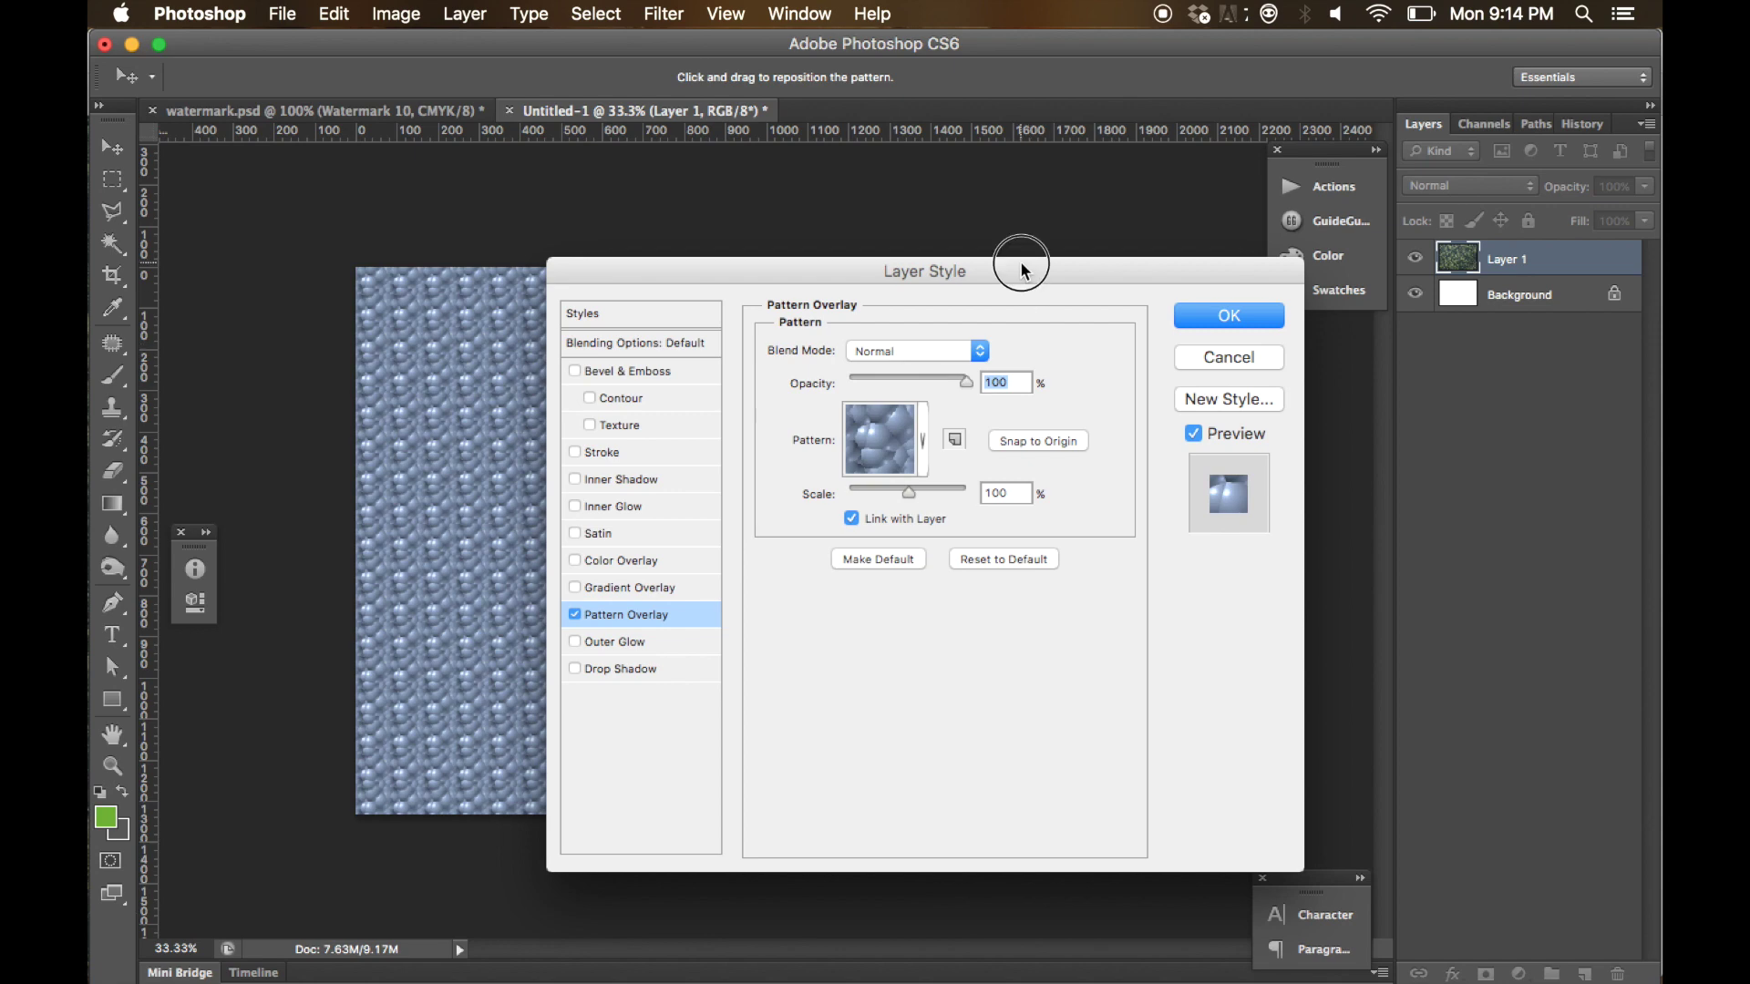
pyautogui.moveTo(1015, 261); pyautogui.dragTo(1185, 262)
pyautogui.click(1094, 429)
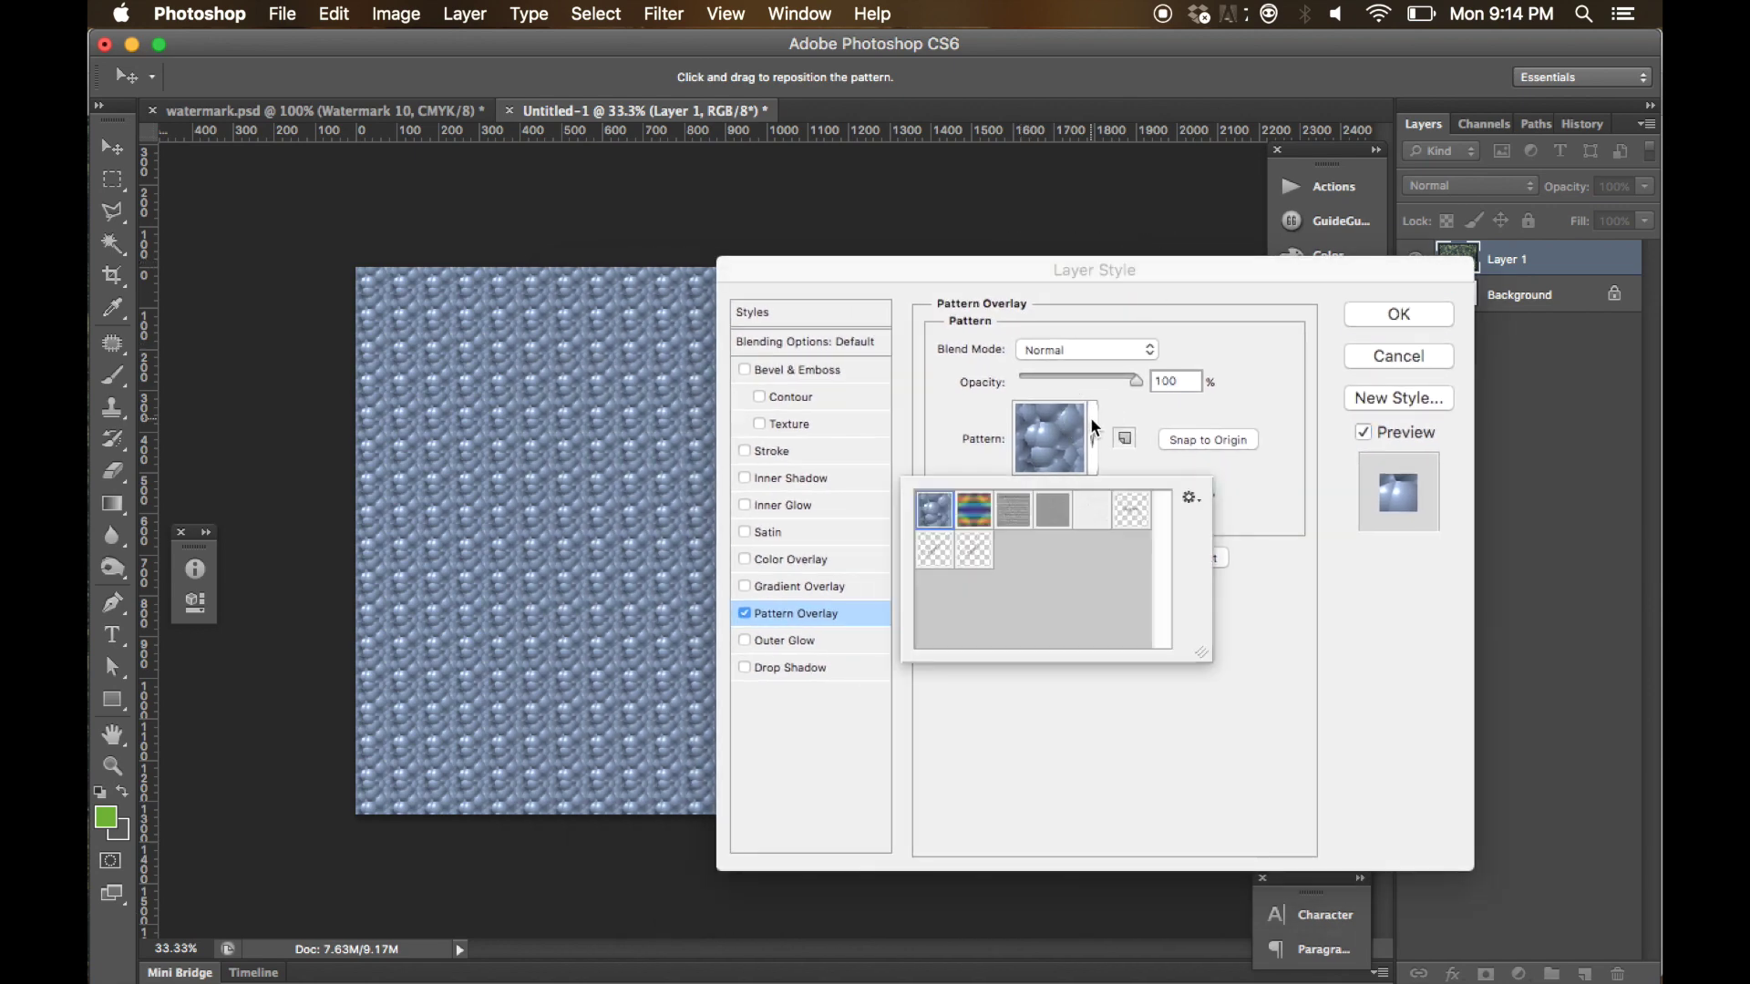
pyautogui.click(973, 551)
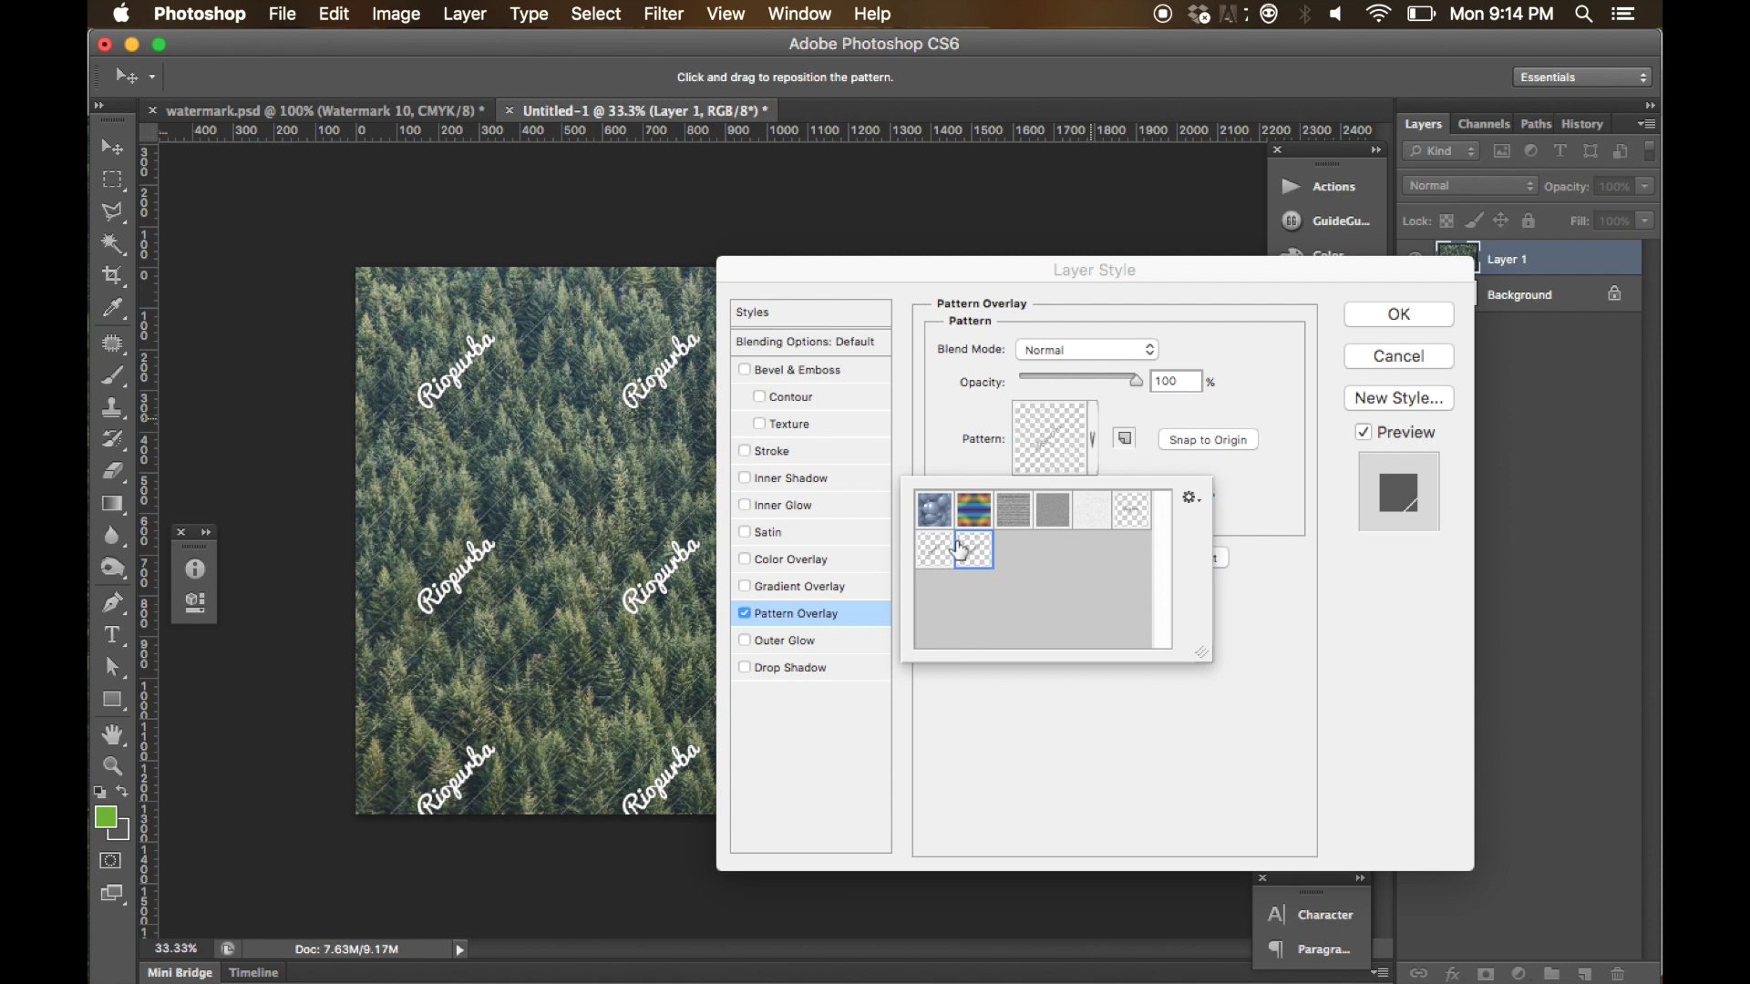
pyautogui.click(1176, 392)
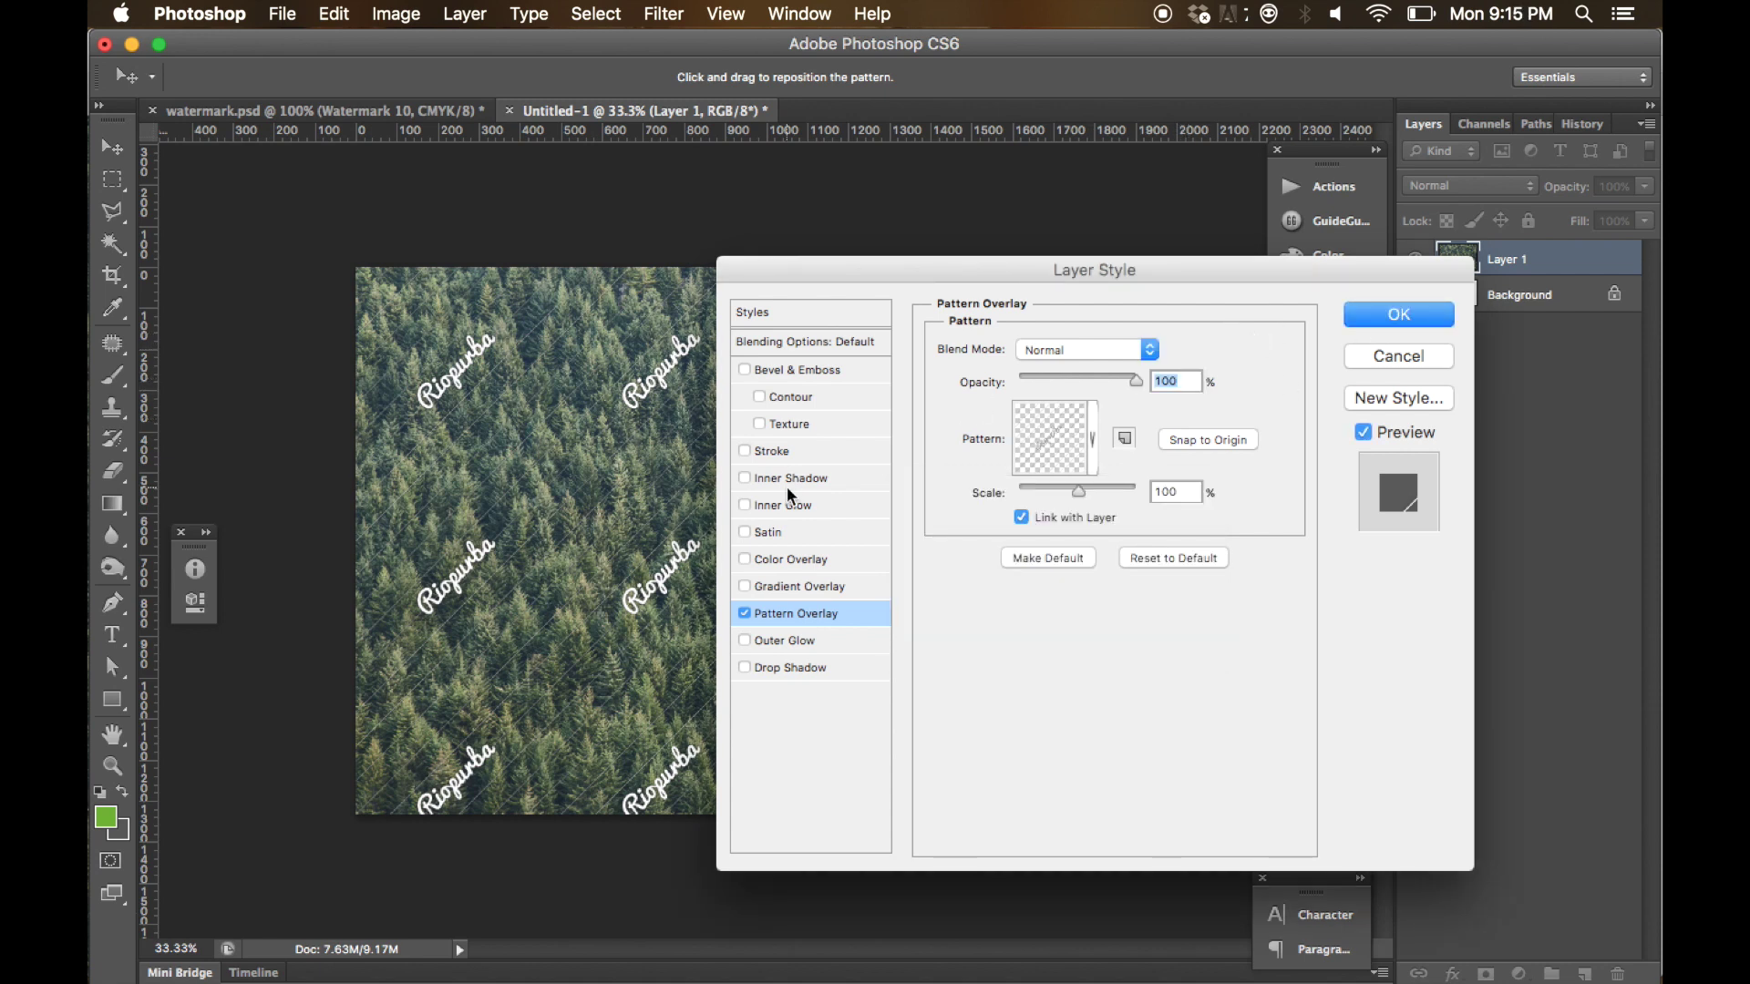
pyautogui.write('50')
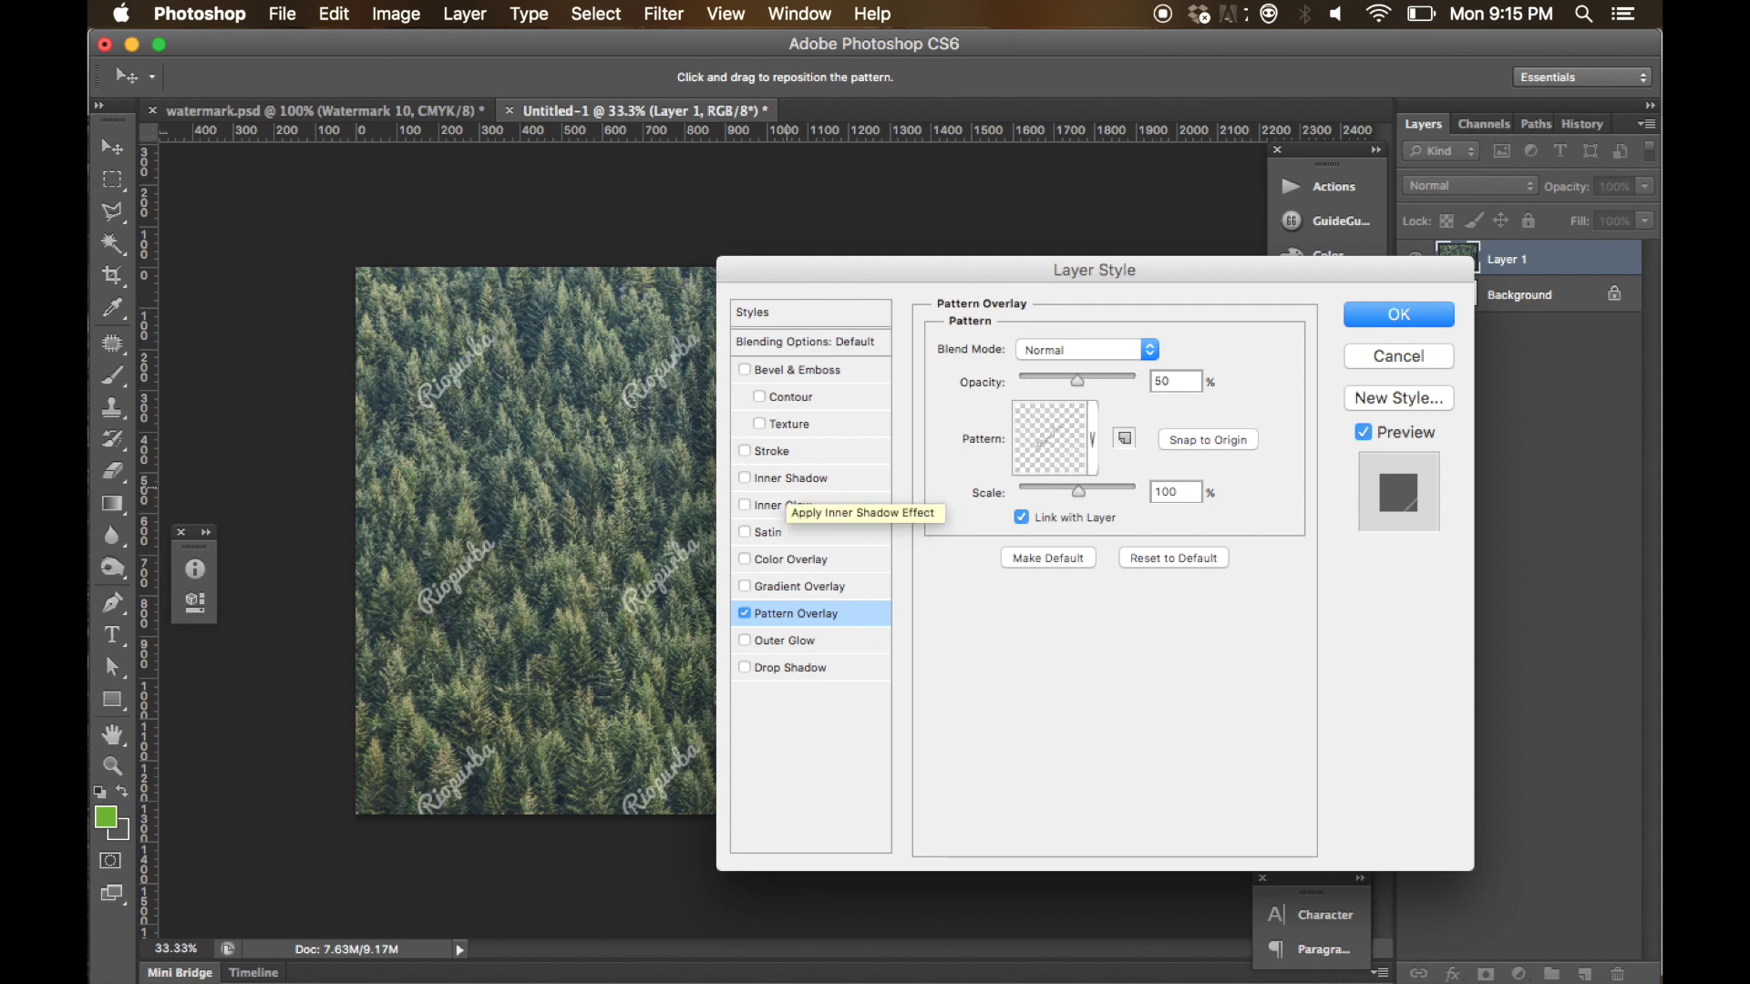
pyautogui.press('Up')
pyautogui.press('Down')
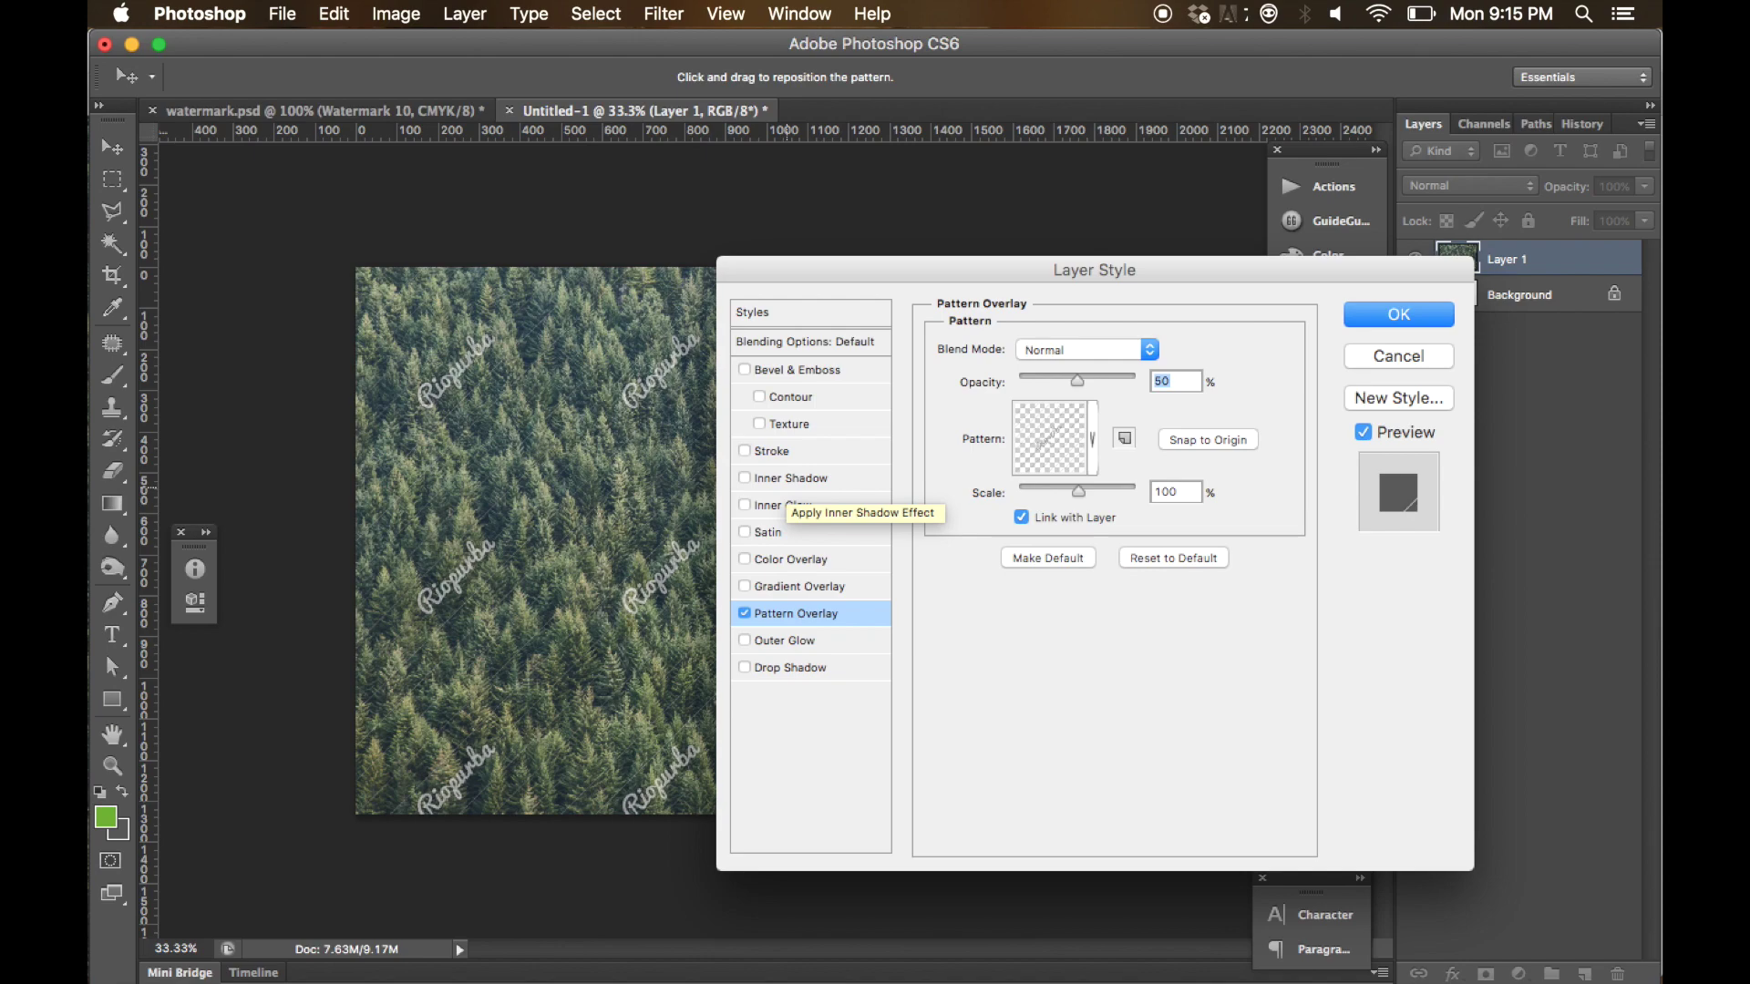
pyautogui.click(1426, 317)
# - Check the watermark at 100%, then zoom out to the whole image
pyautogui.press('z')
pyautogui.press('super+1')
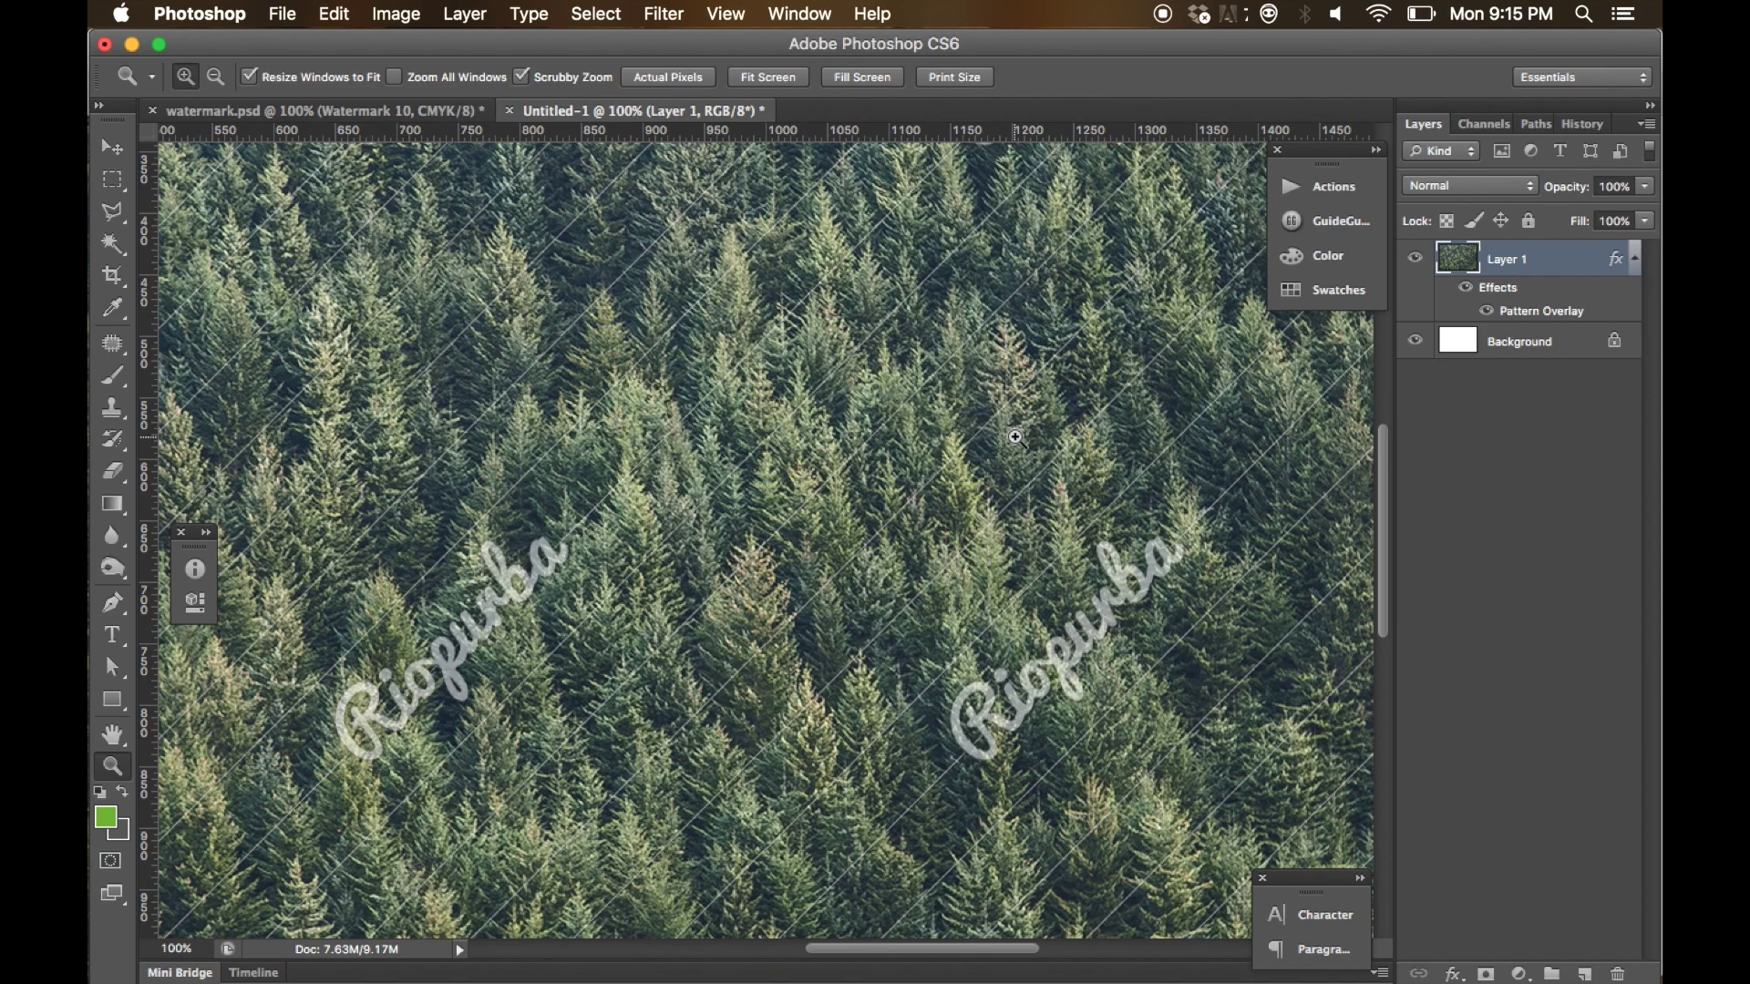
pyautogui.keyDown('alt'); pyautogui.click(1014, 437); pyautogui.keyUp('alt')
pyautogui.keyDown('alt'); pyautogui.click(1014, 437); pyautogui.keyUp('alt')
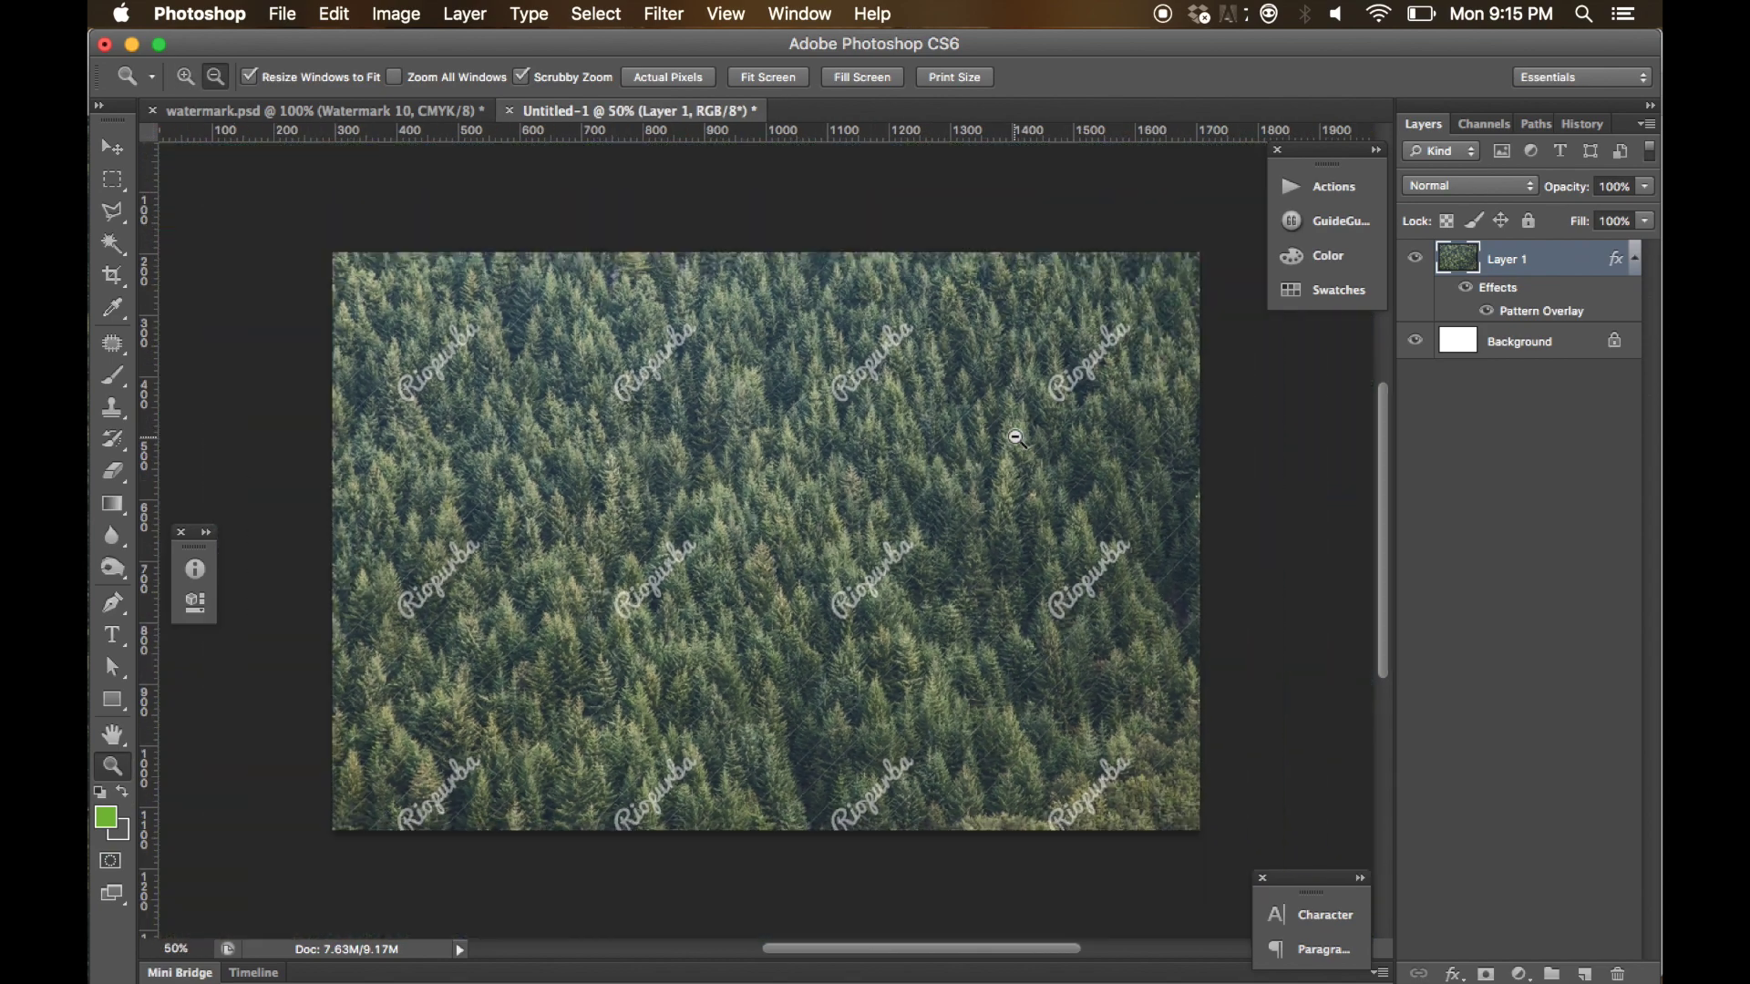
pyautogui.keyDown('alt'); pyautogui.click(1014, 438); pyautogui.keyUp('alt')
pyautogui.press('v')
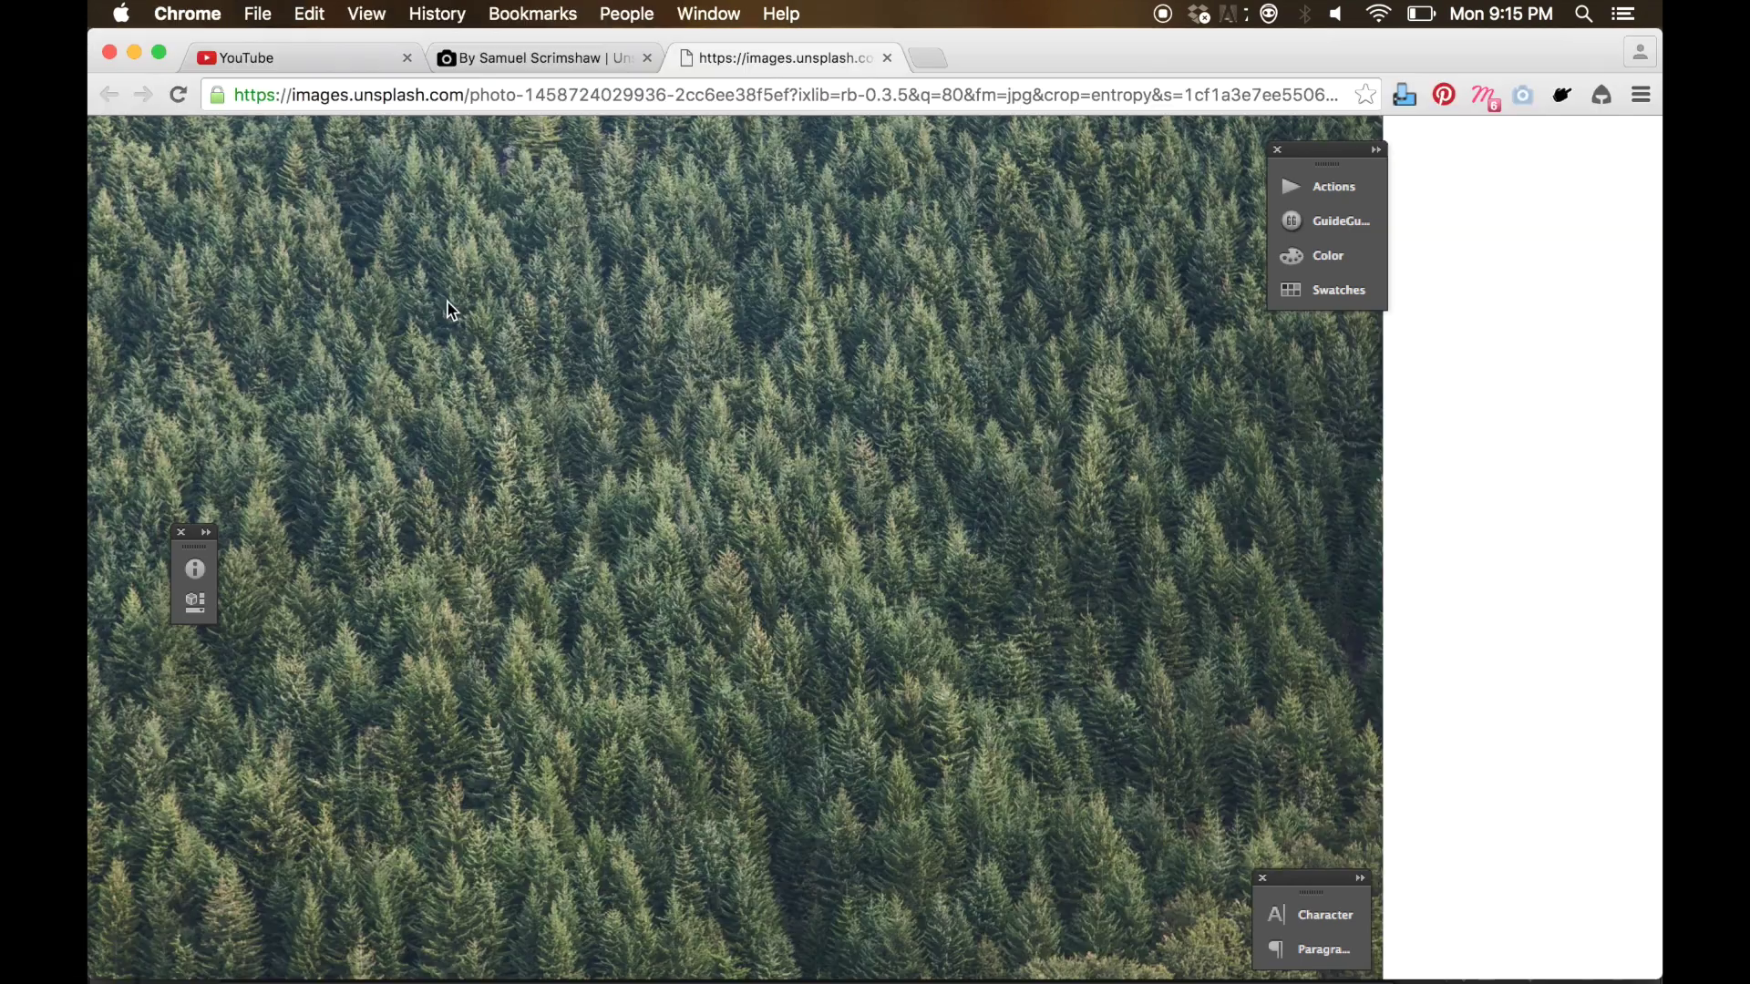
# - In Safari, scroll to the top and select the '15 Watermark Patterns Generator' title
pyautogui.press('super+Tab')
pyautogui.press('super+Tab')
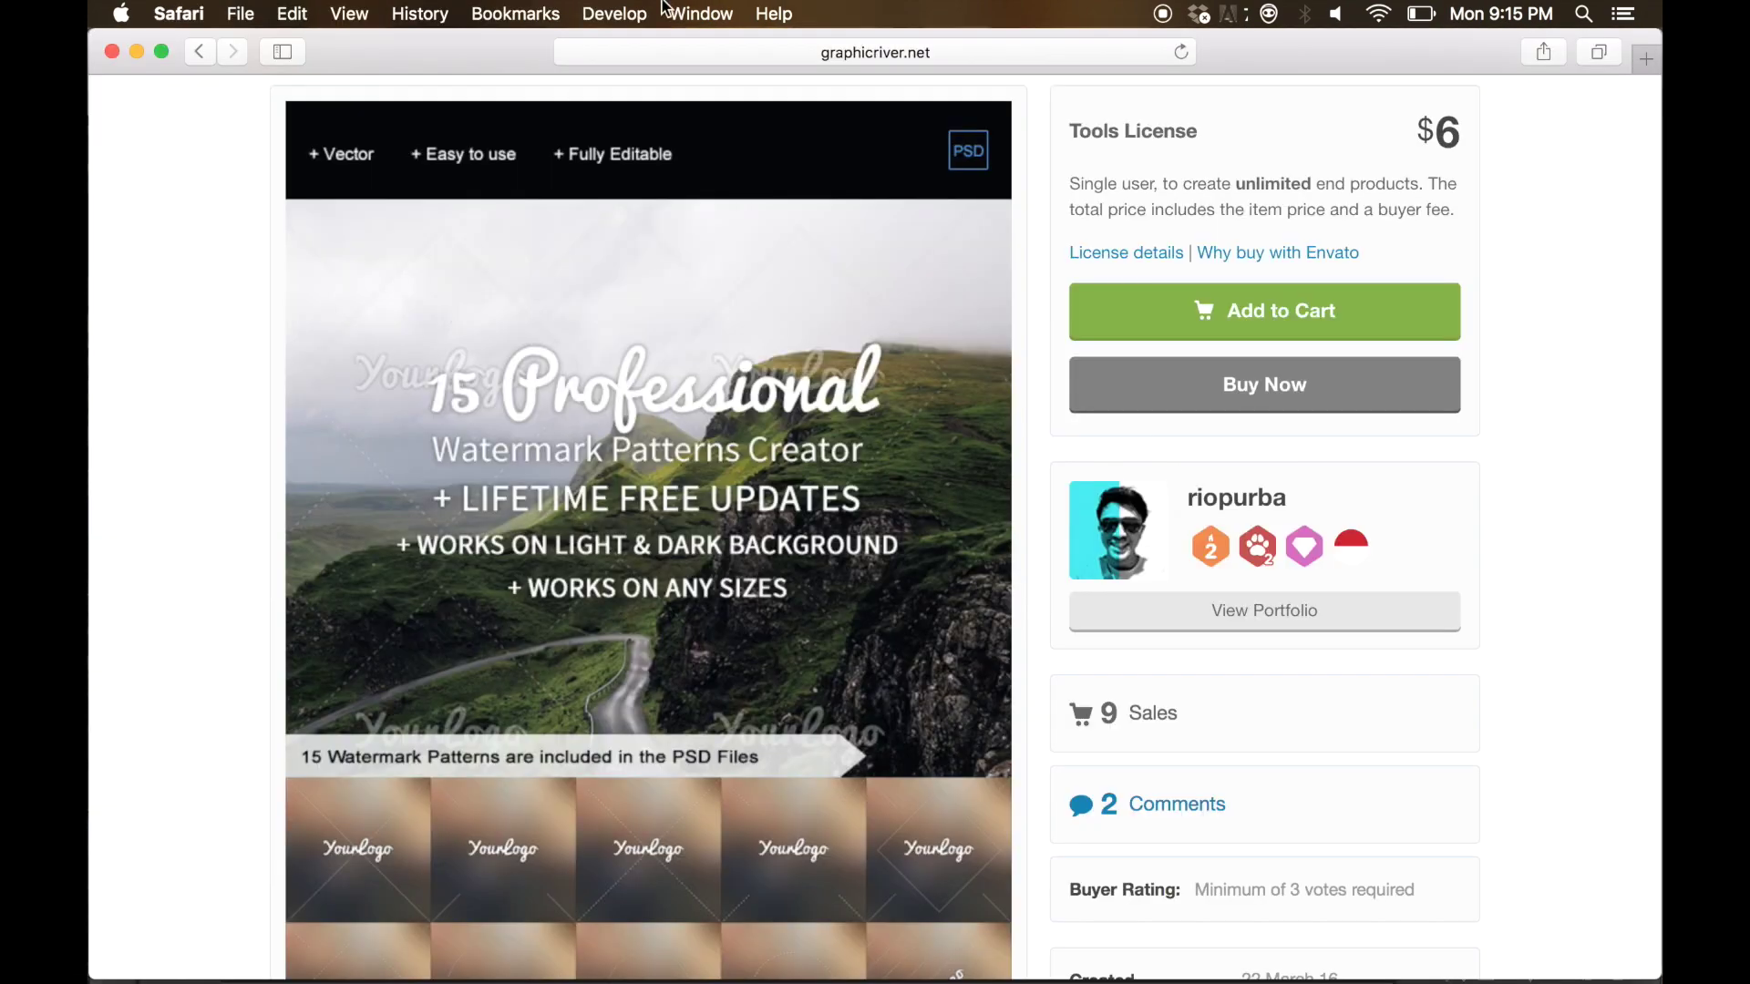
pyautogui.scroll(5, 799, 145)
pyautogui.scroll(3, 801, 146)
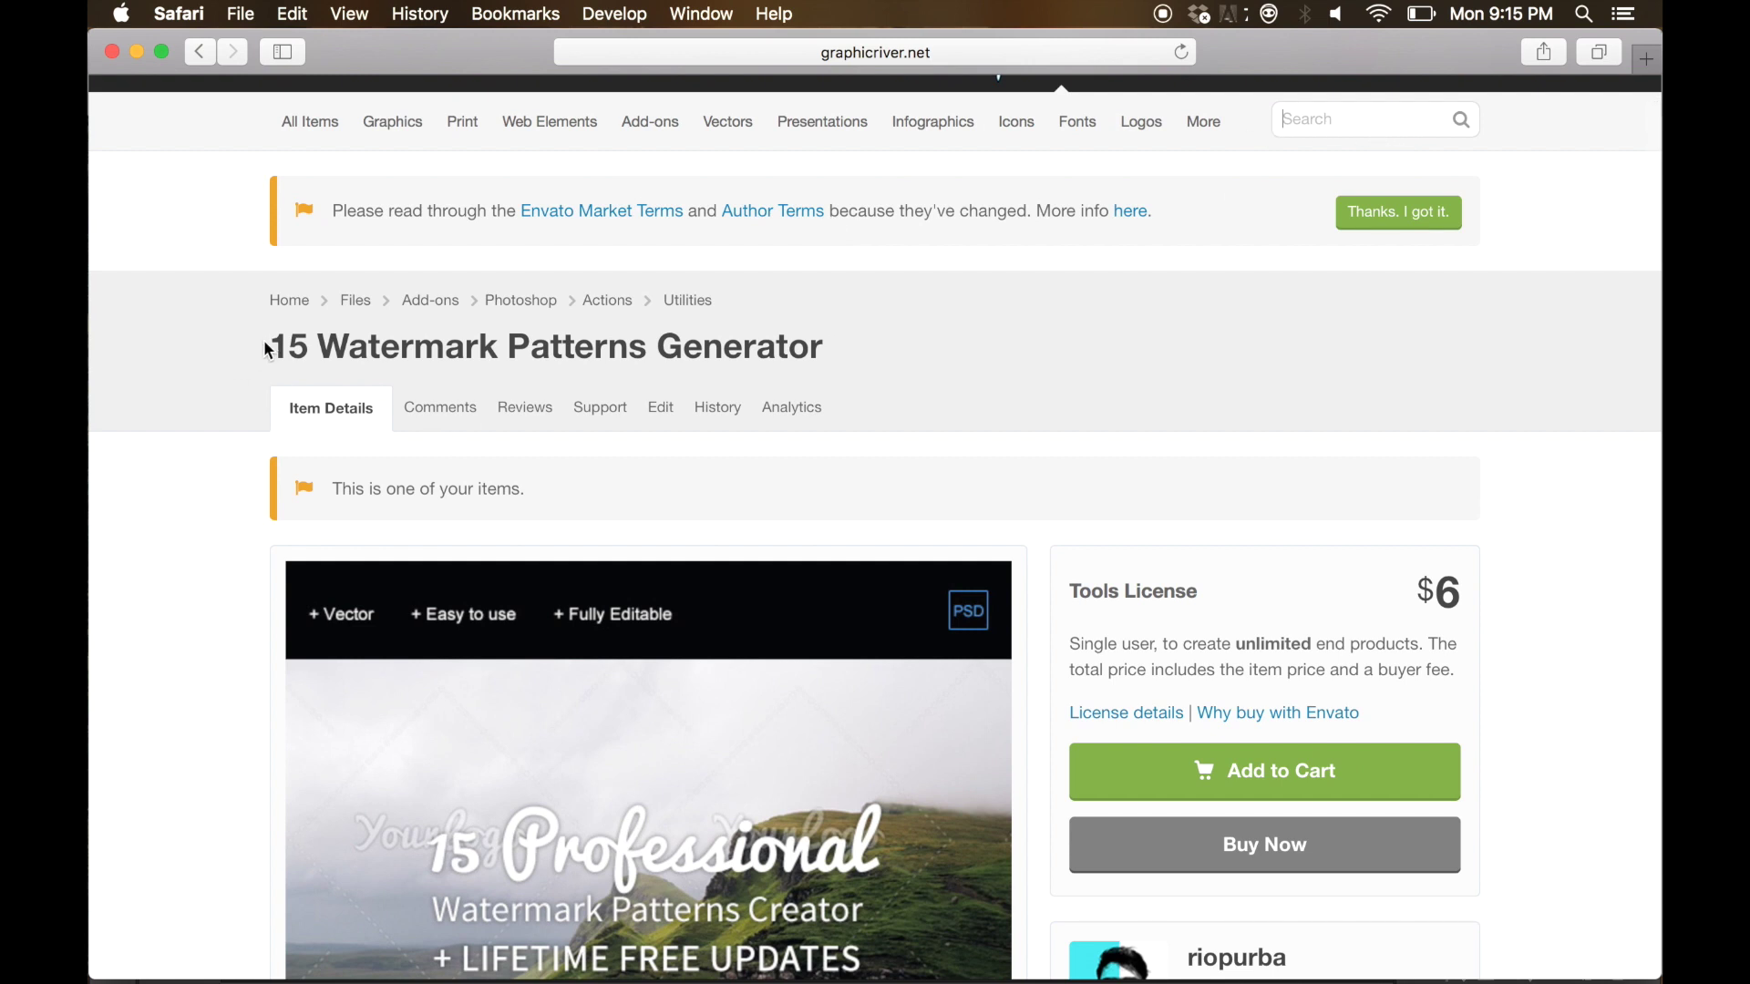
pyautogui.moveTo(269, 351); pyautogui.dragTo(531, 351)
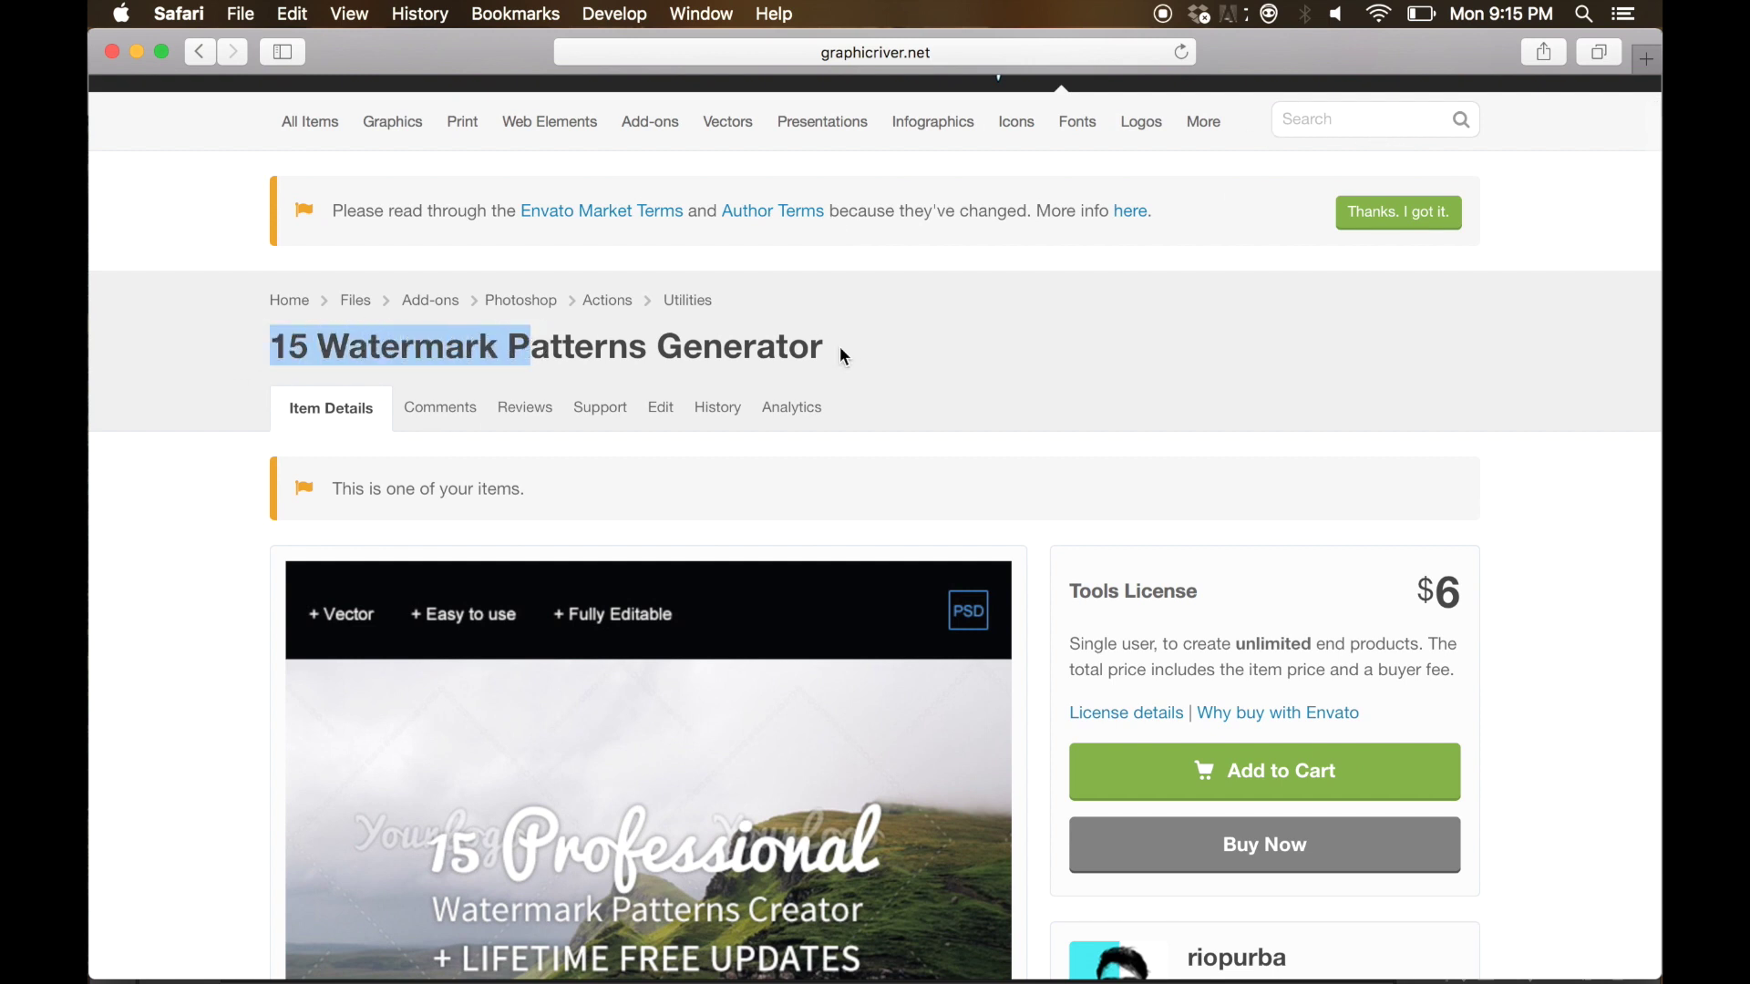
pyautogui.moveTo(846, 357); pyautogui.dragTo(844, 347)
pyautogui.scroll(-2, 1108, 397)
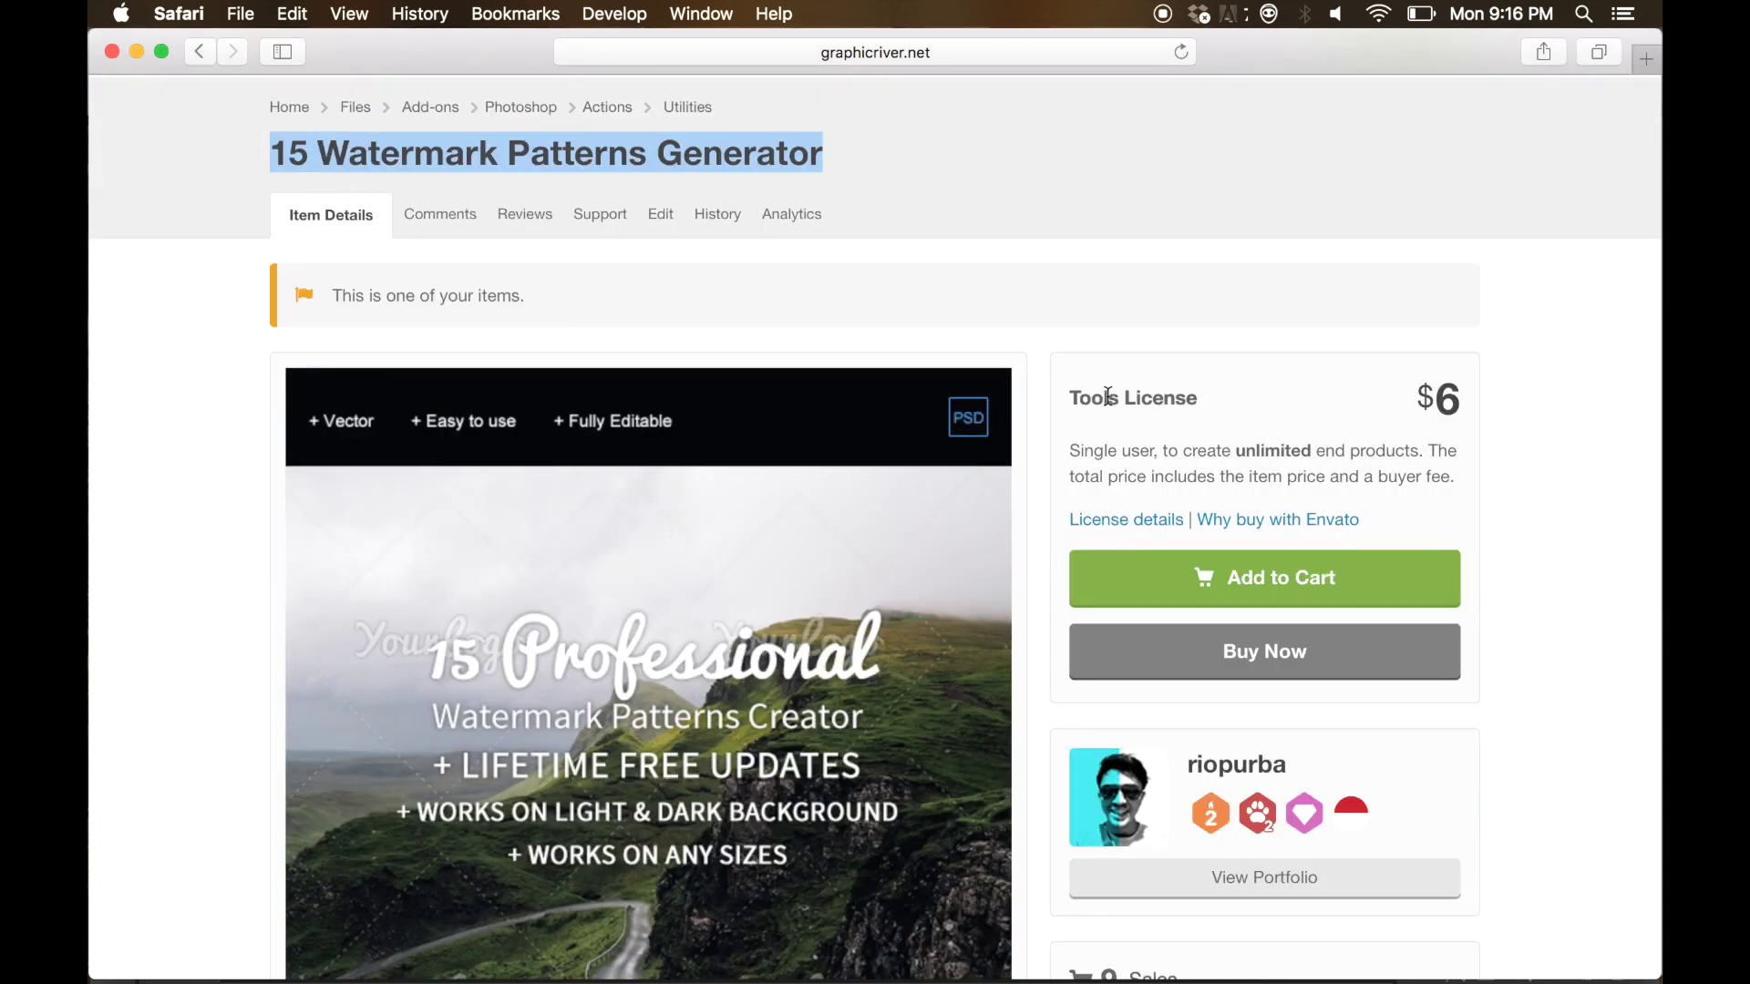